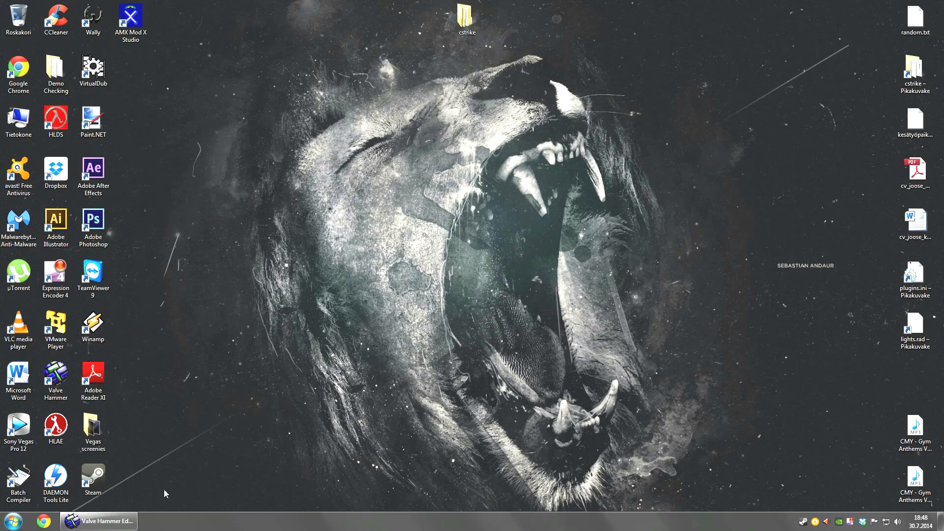
Switch to Valve Hammer Editor and select the trigger_teleport brush between the two wooden platforms
{"action": "left_click", "coordinate": [117, 523]}
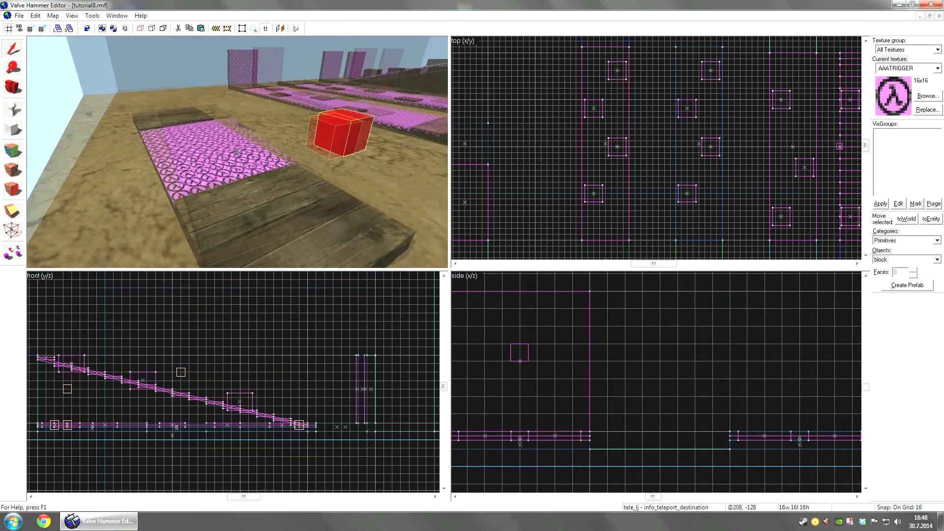
{"action": "left_click", "coordinate": [237, 153]}
{"action": "key", "text": "a"}
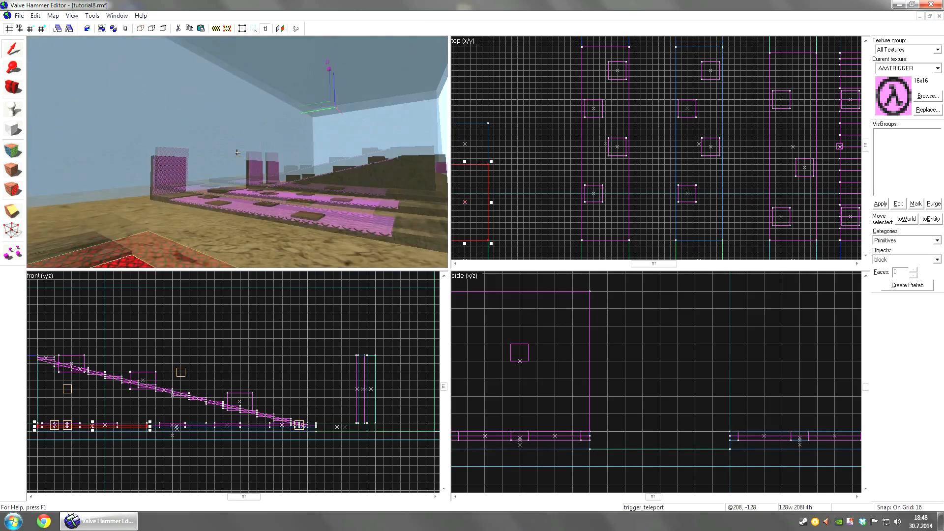
{"action": "key", "text": "w"}
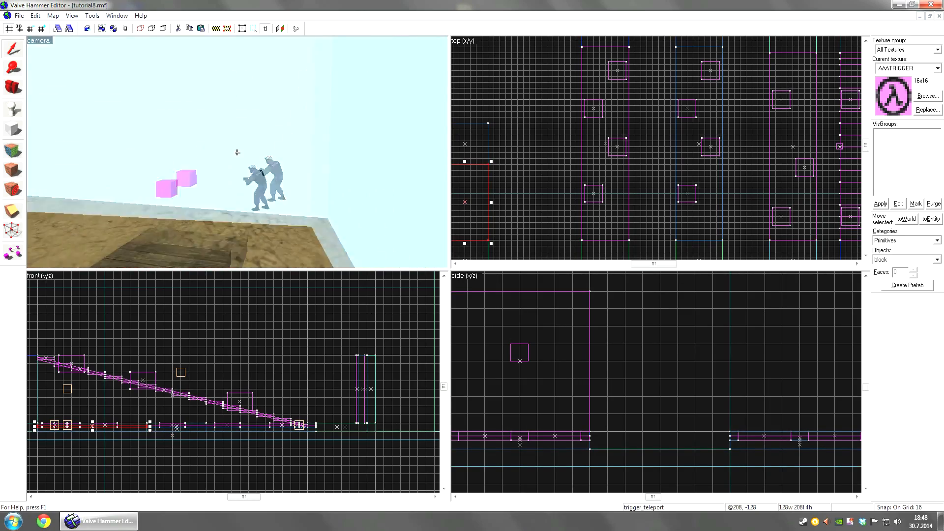
{"action": "key", "text": "s"}
{"action": "key", "text": "w"}
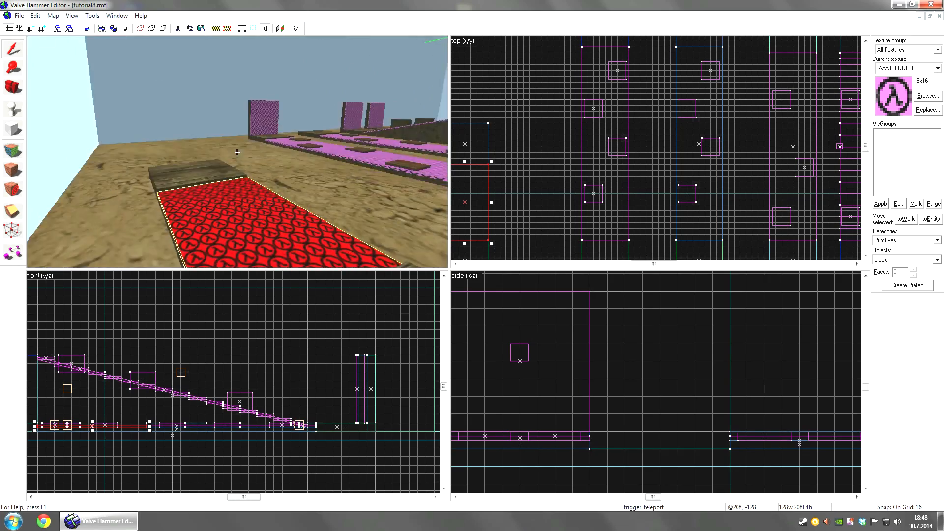
{"action": "key", "text": "a"}
{"action": "key", "text": "a"}
{"action": "key", "text": "w"}
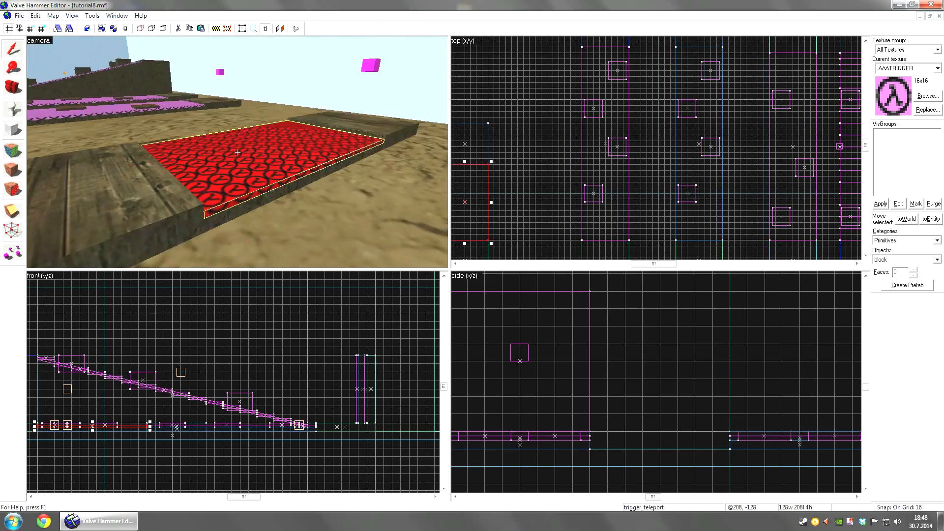
Examine the trigger_teleport brush between the wooden platforms in the 3D view, keeping it selected
{"action": "left_click", "coordinate": [233, 105]}
{"action": "left_click", "coordinate": [237, 150]}
{"action": "key", "text": "z"}
{"action": "key", "text": "d"}
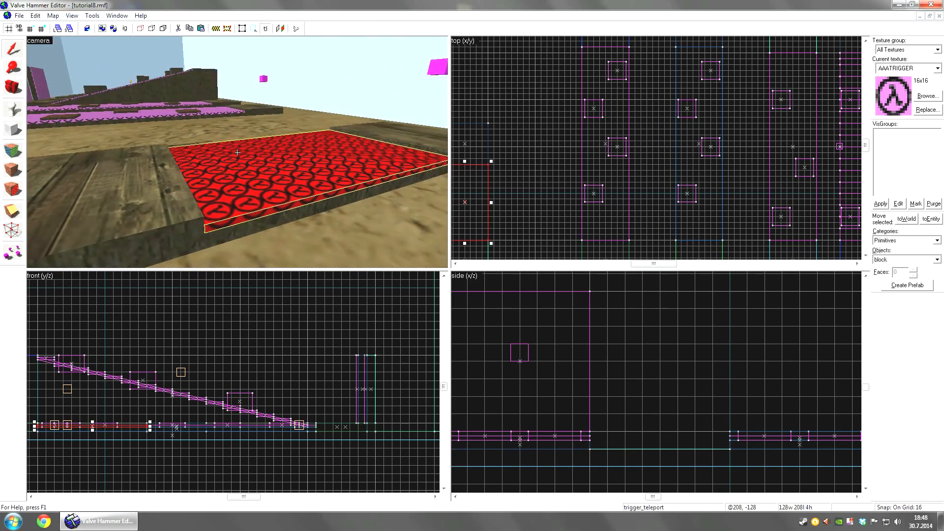
{"action": "key", "text": "z"}
{"action": "key", "text": "d"}
{"action": "key", "text": "w"}
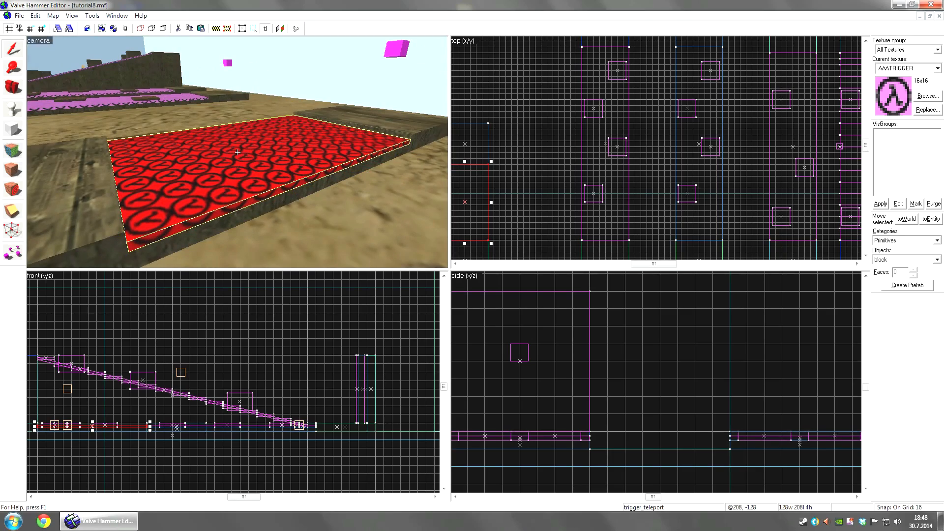
{"action": "key", "text": "w"}
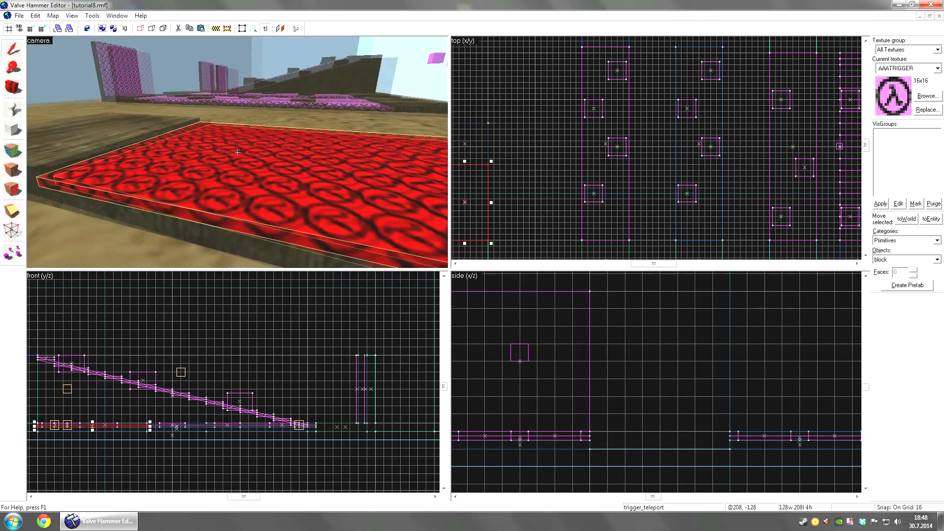
{"action": "key", "text": "s"}
{"action": "key", "text": "w"}
{"action": "key", "text": "s"}
{"action": "key", "text": "s"}
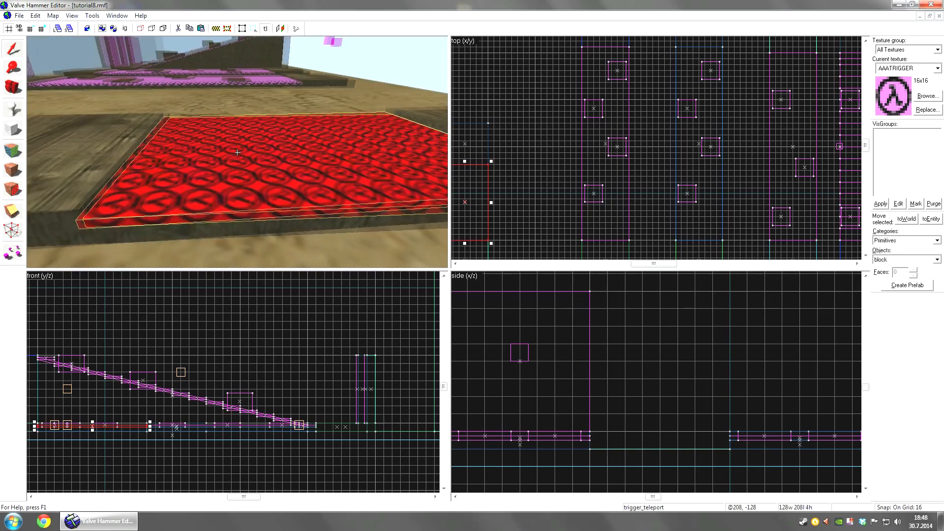
{"action": "key", "text": "a"}
{"action": "key", "text": "z"}
{"action": "left_click", "coordinate": [222, 131]}
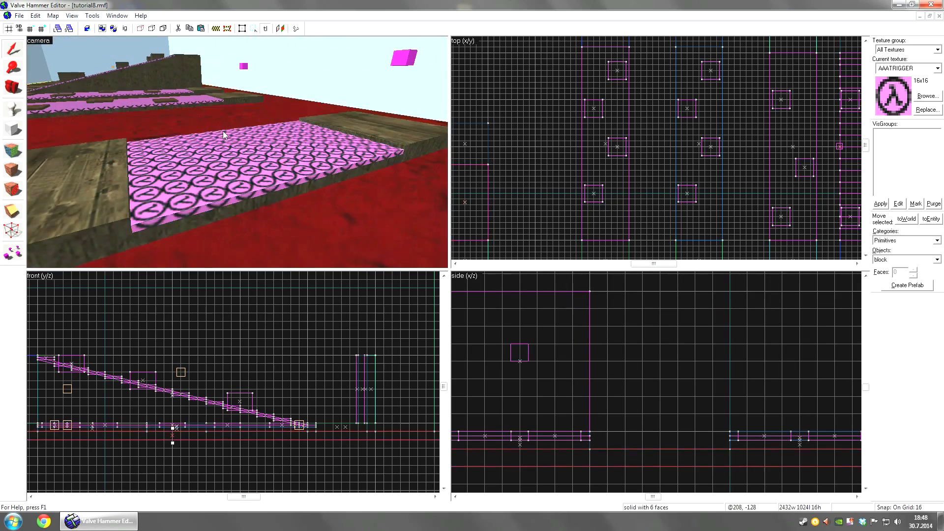
{"action": "left_click", "coordinate": [223, 148]}
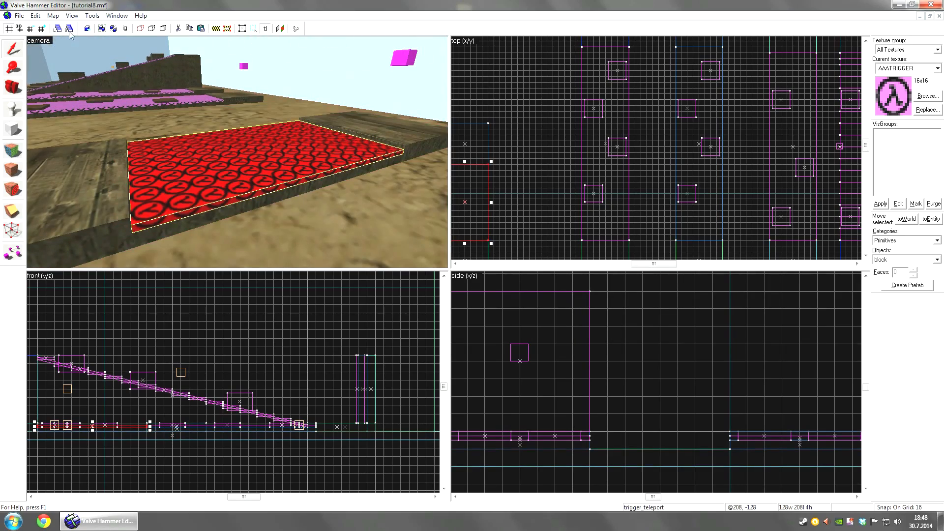
Look up the AAATRIGGER texture in the texture browser and close the browser
{"action": "left_click", "coordinate": [927, 96]}
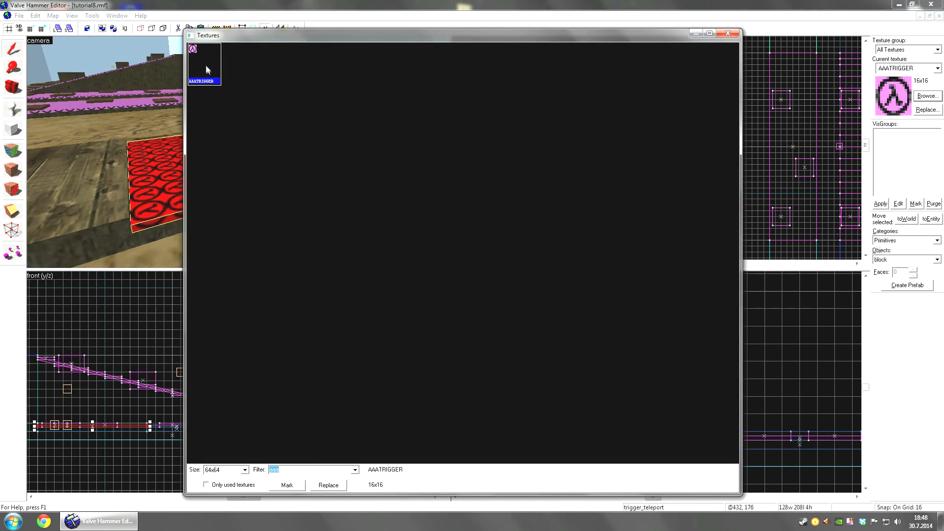
{"action": "left_click", "coordinate": [728, 33]}
{"action": "key", "text": "z"}
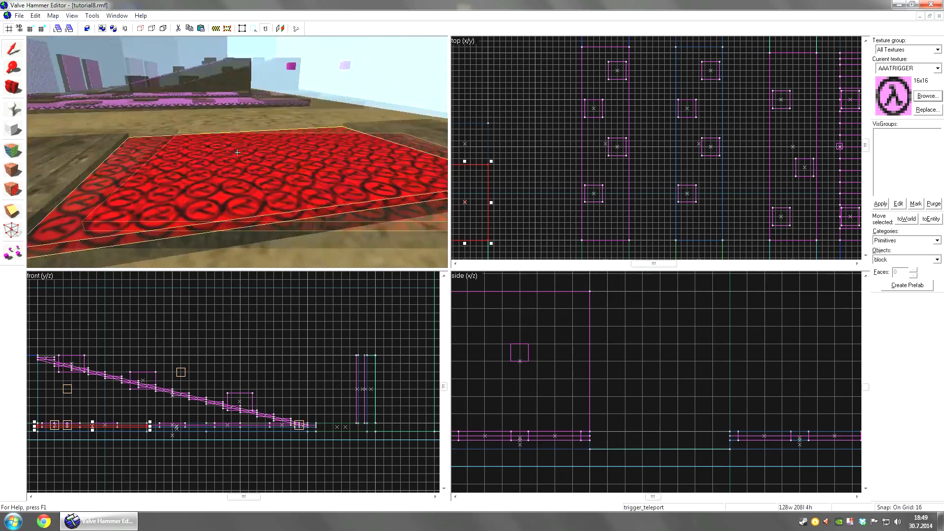
Reselect the trigger_teleport brush between the wooden platforms and inspect it from several angles
{"action": "left_click", "coordinate": [237, 152]}
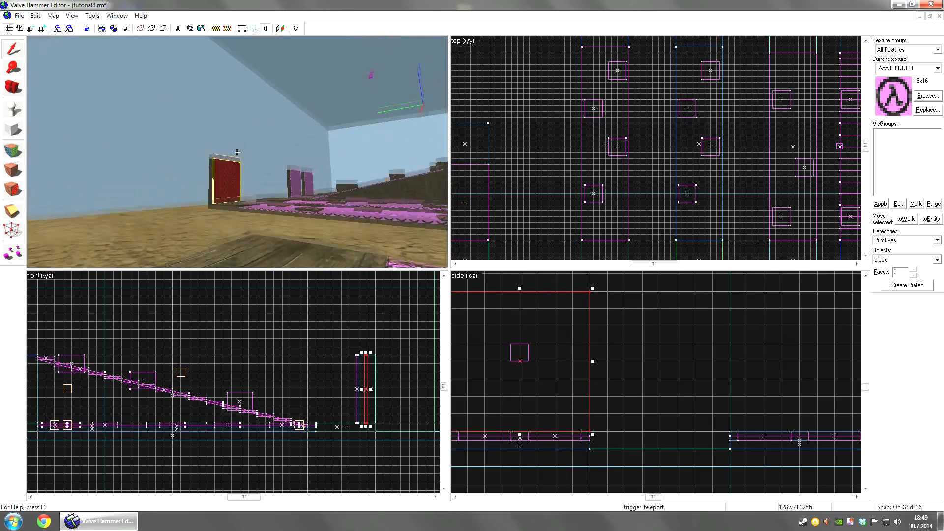
{"action": "left_click", "coordinate": [237, 153]}
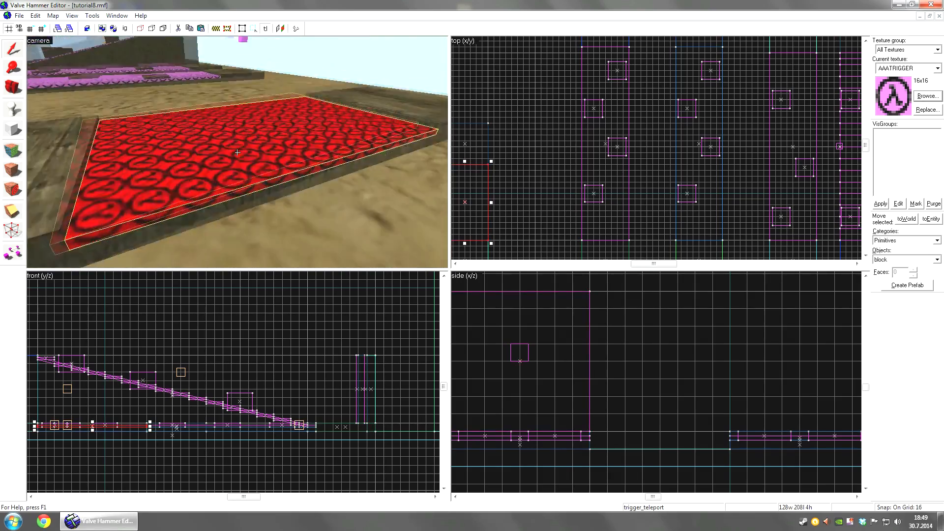
{"action": "key", "text": "s"}
{"action": "left_click", "coordinate": [238, 152]}
{"action": "key", "text": "s"}
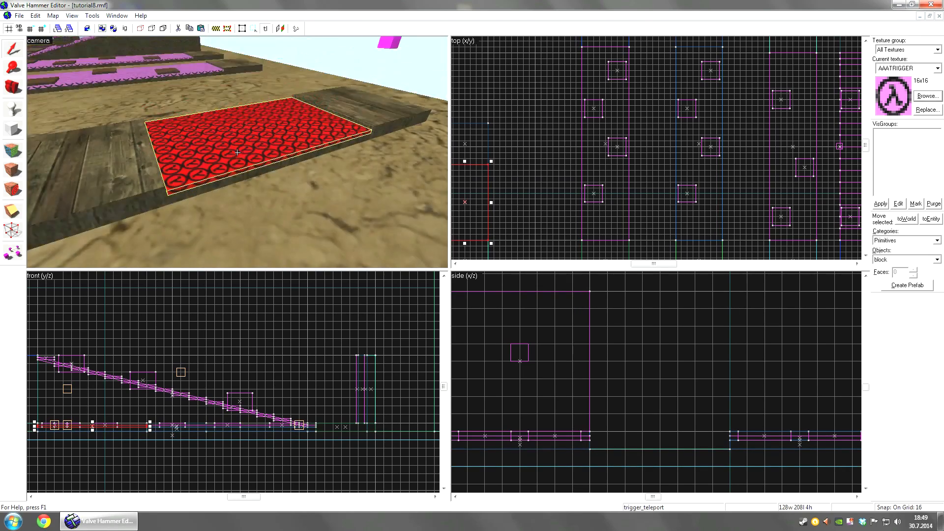
{"action": "key", "text": "w"}
{"action": "left_click", "coordinate": [238, 152]}
{"action": "key", "text": "z"}
Check the Target attribute in the trigger_teleport brush's object properties, then close the properties
{"action": "left_click", "coordinate": [34, 15]}
{"action": "left_click", "coordinate": [79, 146]}
{"action": "left_click", "coordinate": [375, 211]}
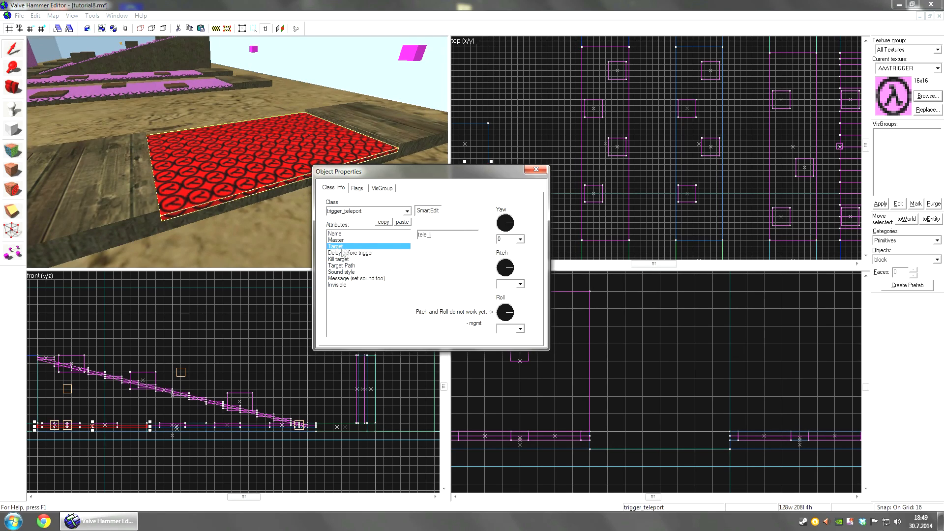
{"action": "left_click_drag", "start_coordinate": [216, 173], "coordinate": [237, 152]}
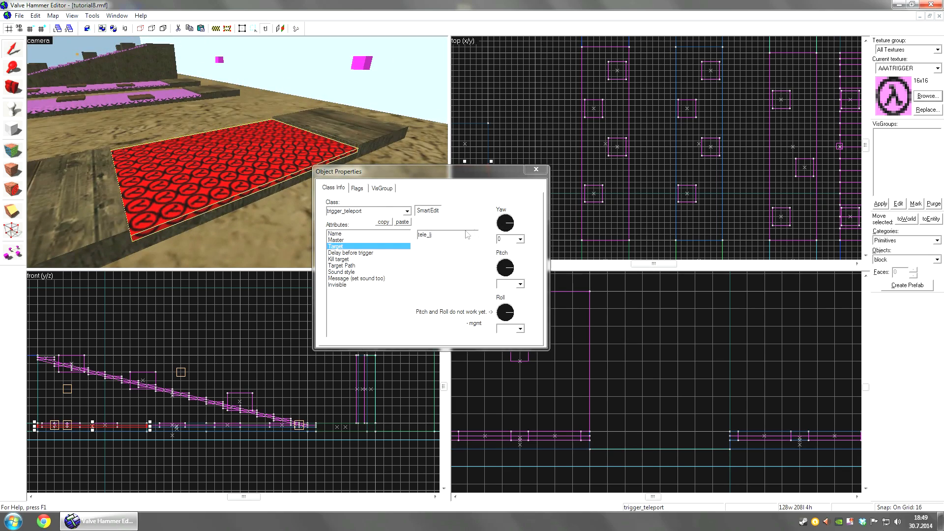
{"action": "left_click_drag", "start_coordinate": [436, 233], "coordinate": [417, 235]}
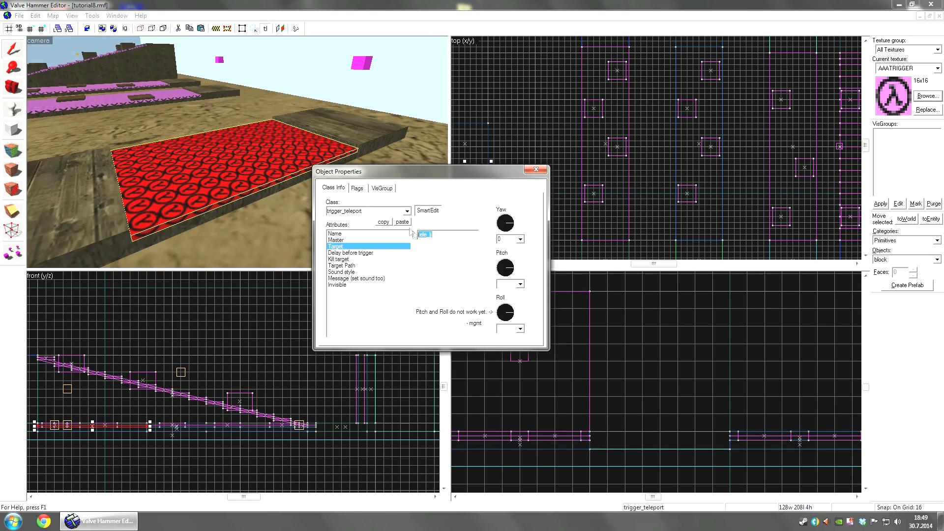
{"action": "key", "text": "d"}
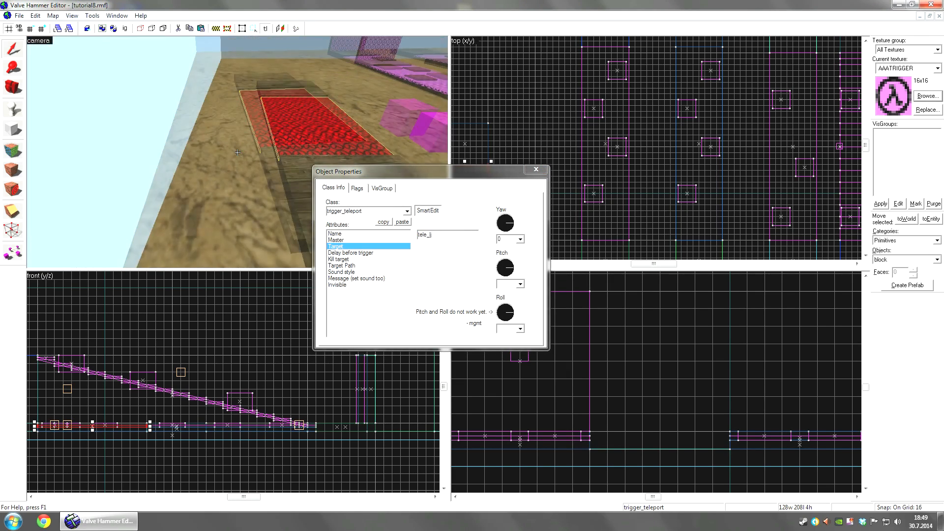
{"action": "key", "text": "z"}
{"action": "left_click", "coordinate": [536, 171]}
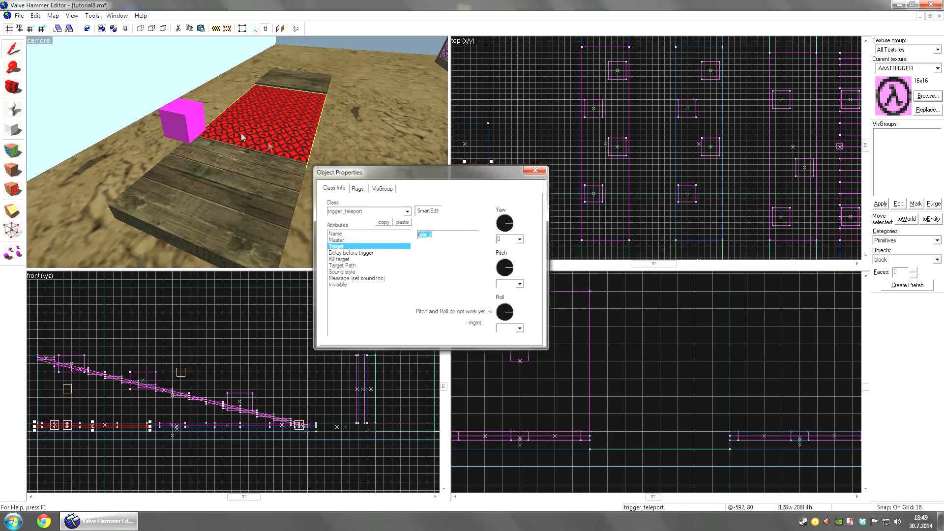
Try placing an info_teleport_destination entity on the near wooden platform
{"action": "key", "text": "z"}
{"action": "key", "text": "z"}
{"action": "left_click", "coordinate": [229, 134]}
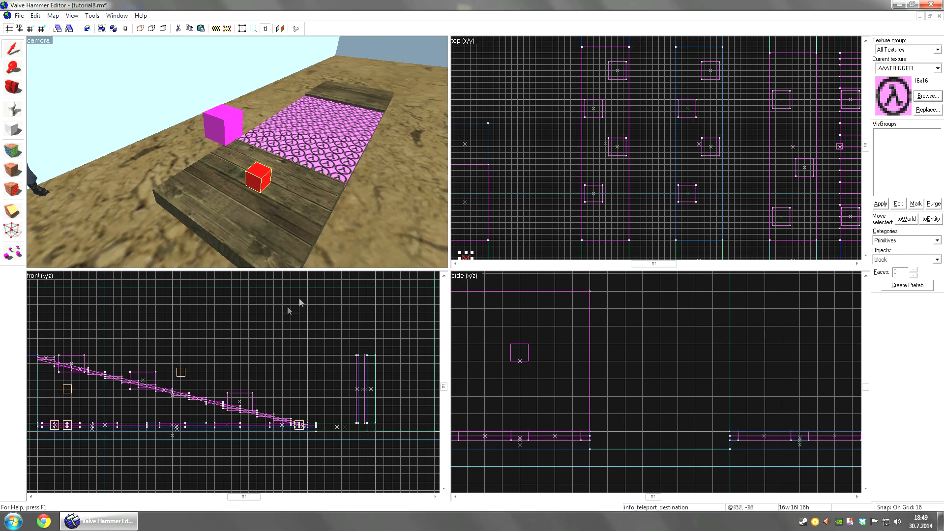
Compare the trigger_teleport's Target attribute with the Name of the info_teleport_destination beside the platform
{"action": "left_click", "coordinate": [273, 133]}
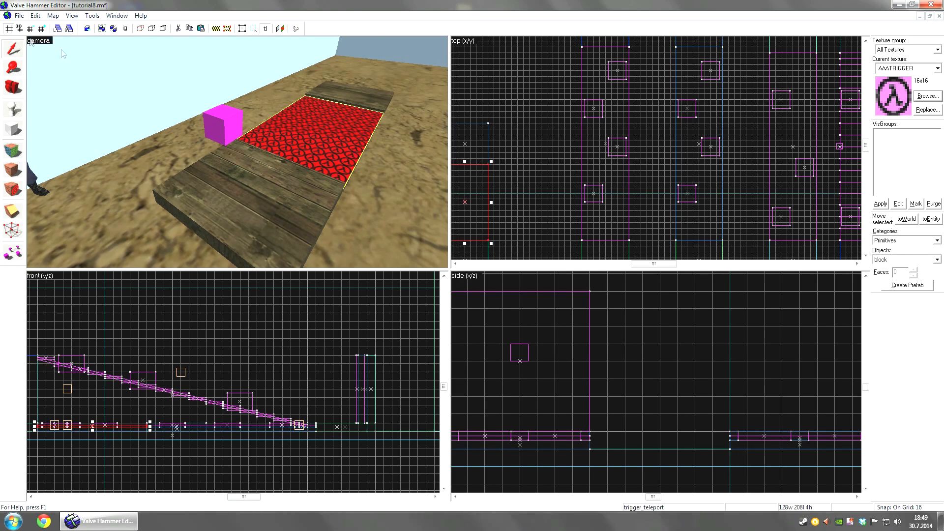
{"action": "left_click", "coordinate": [86, 148]}
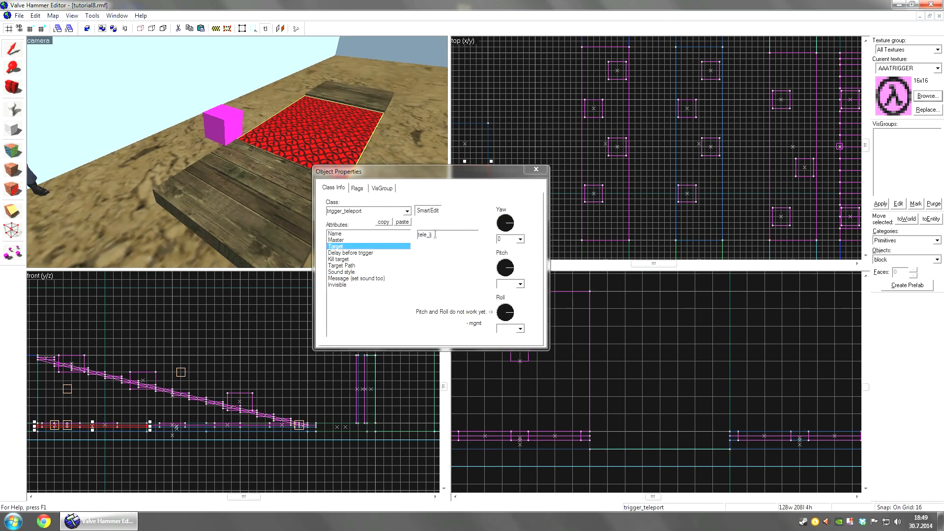
{"action": "left_click_drag", "start_coordinate": [435, 234], "coordinate": [416, 234]}
{"action": "left_click", "coordinate": [223, 126]}
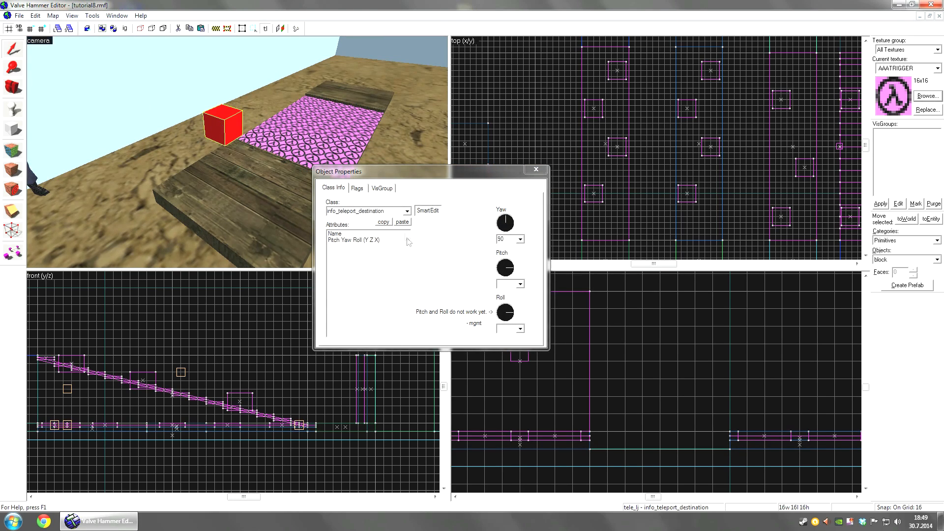
{"action": "left_click", "coordinate": [367, 234]}
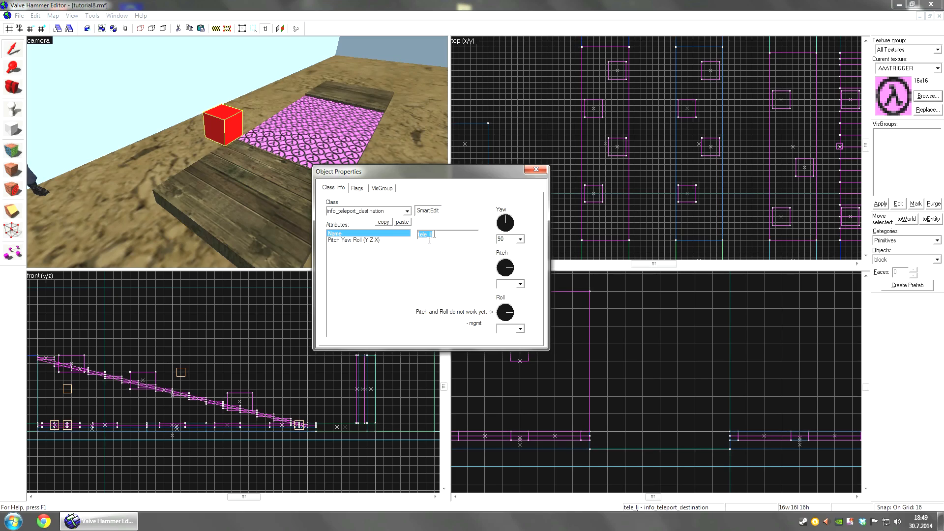
{"action": "key", "text": "z"}
{"action": "key", "text": "w"}
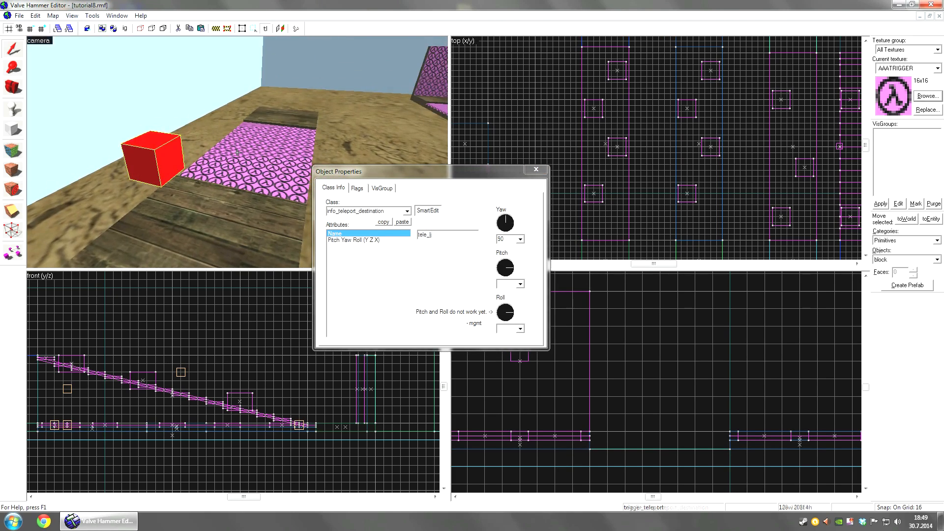
Inspect the properties of the trigger_teleport brush and of its teleport destination once more
{"action": "left_click", "coordinate": [237, 153]}
{"action": "key", "text": "w"}
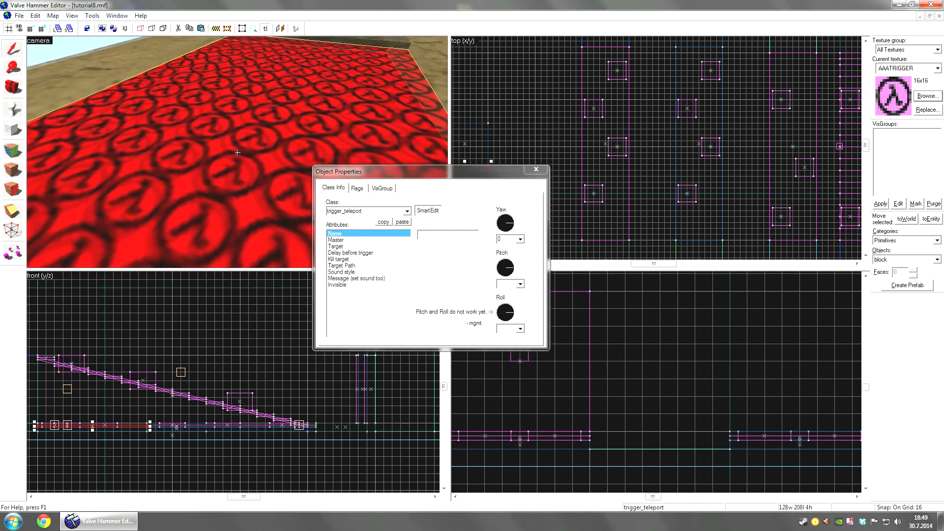
{"action": "key", "text": "s"}
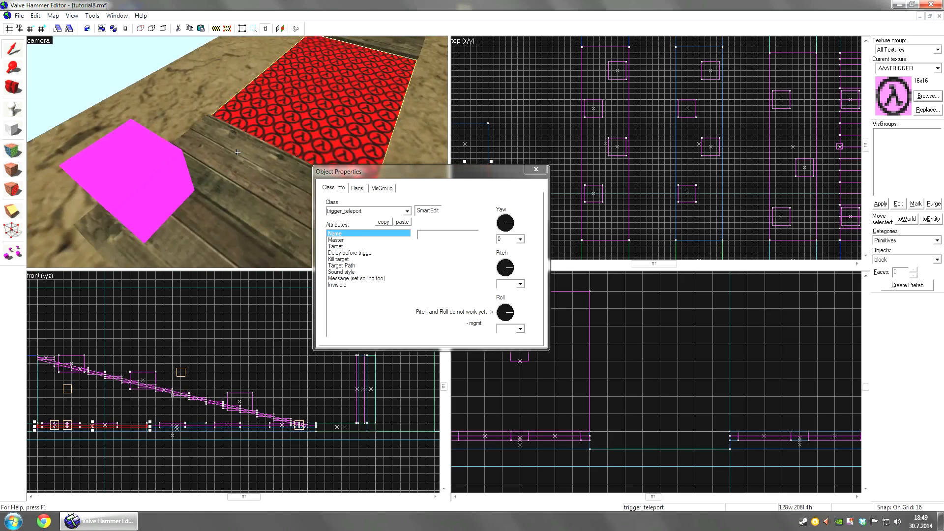
{"action": "key", "text": "s"}
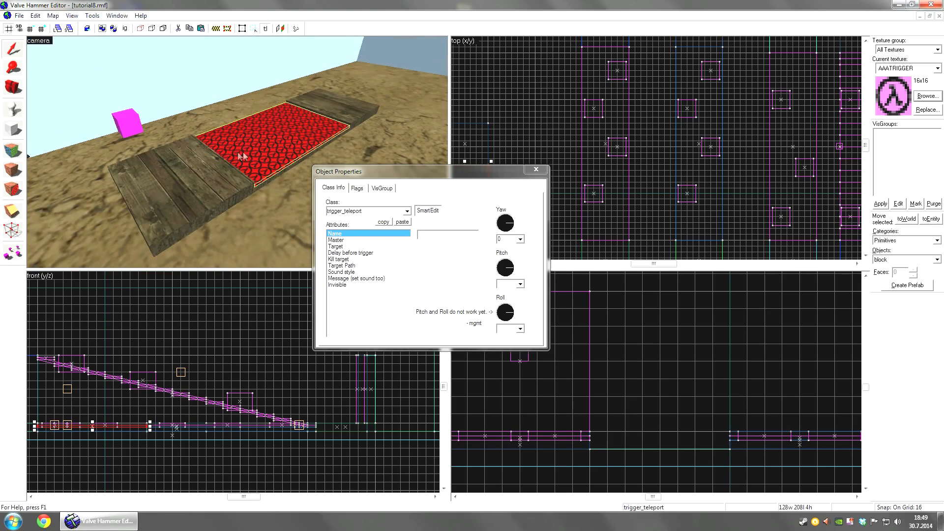
{"action": "key", "text": "w"}
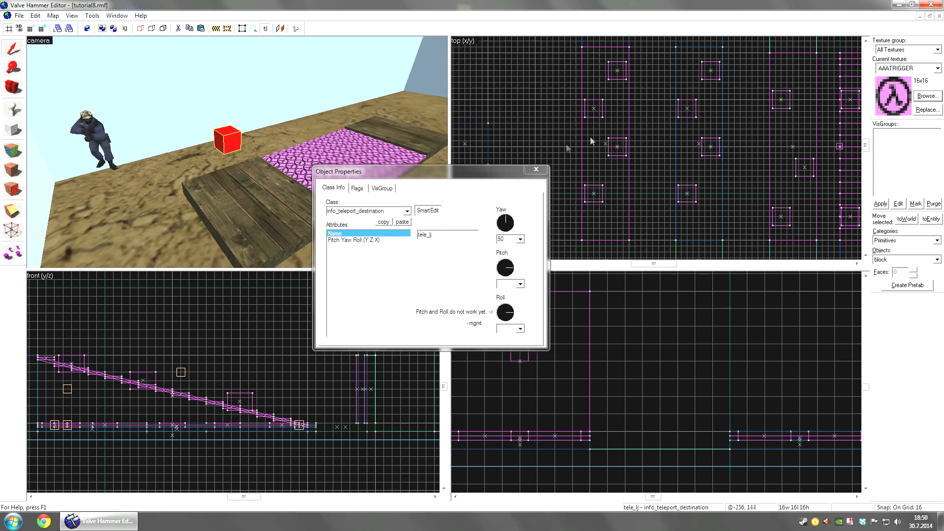
Examine the tele_lj destination's placement near the wooden platform in the top and 3D views
{"action": "scroll", "coordinate": [595, 138], "scroll_direction": "down", "scroll_amount": 3}
{"action": "scroll", "coordinate": [662, 152], "scroll_direction": "up", "scroll_amount": 6}
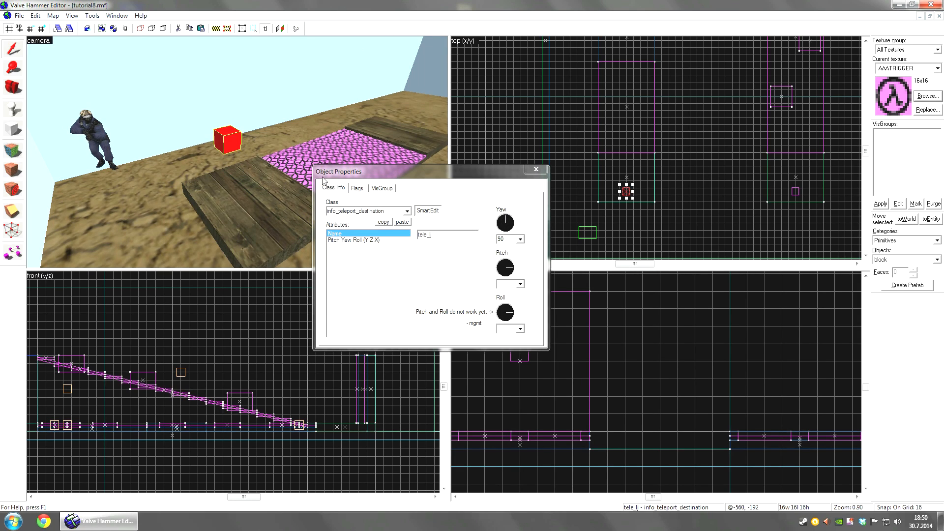
{"action": "scroll", "coordinate": [621, 197], "scroll_direction": "down", "scroll_amount": 4}
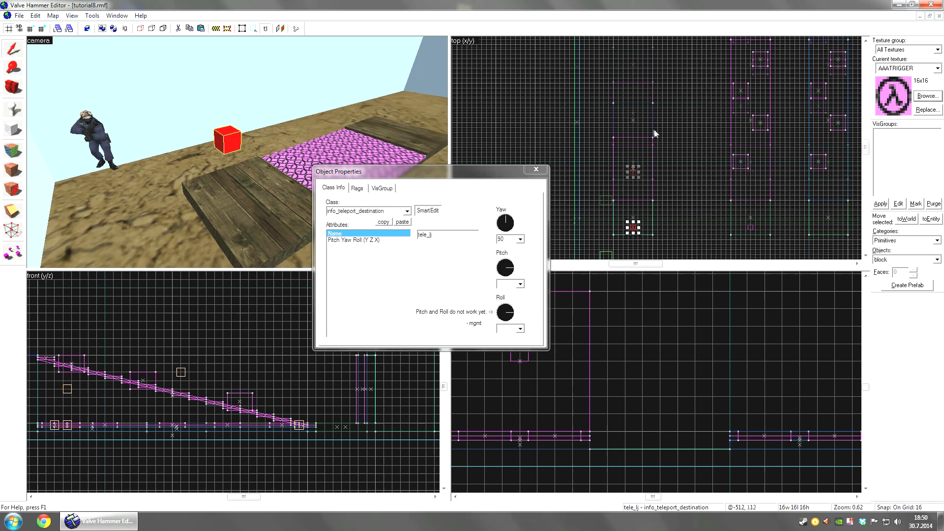
{"action": "key", "text": "z"}
{"action": "key", "text": "w"}
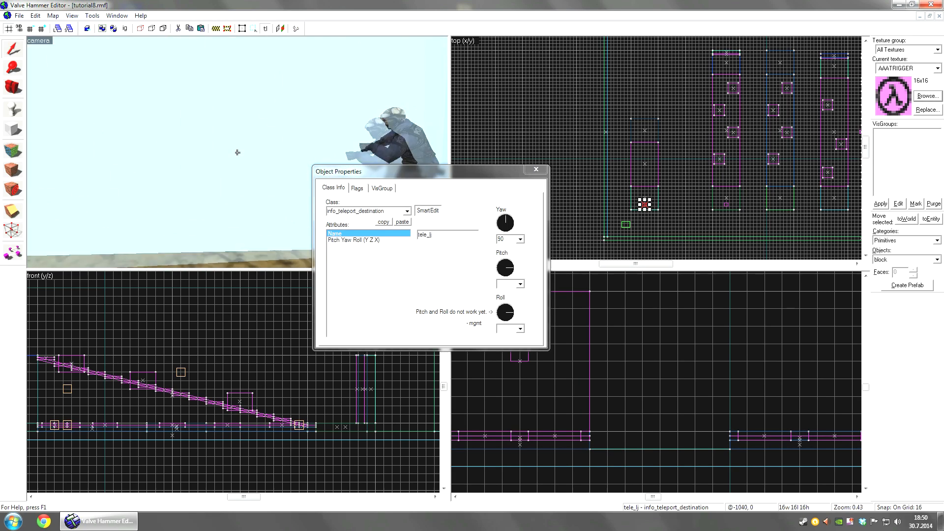
{"action": "key", "text": "s"}
{"action": "key", "text": "z"}
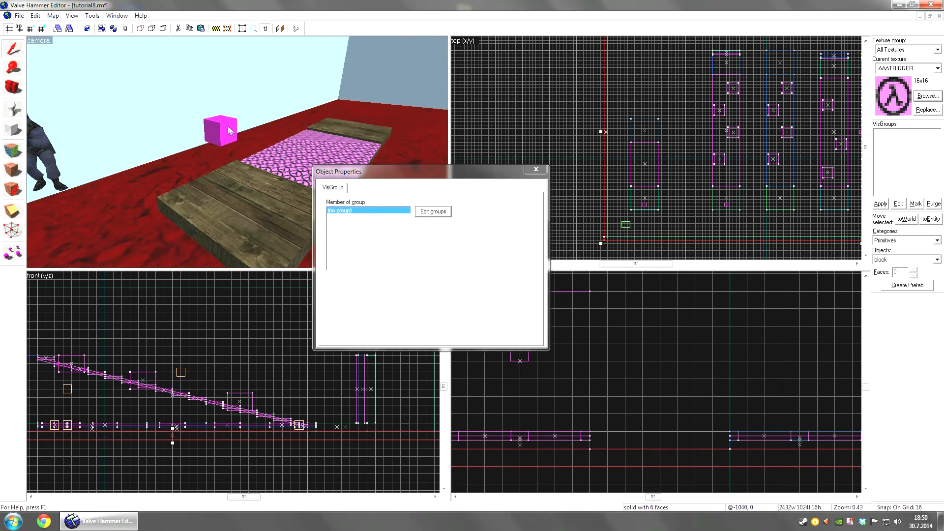
Set the Yaw of the tele_lj info_teleport_destination to 90 so it faces along the jump course, and close its properties
{"action": "left_click", "coordinate": [515, 230]}
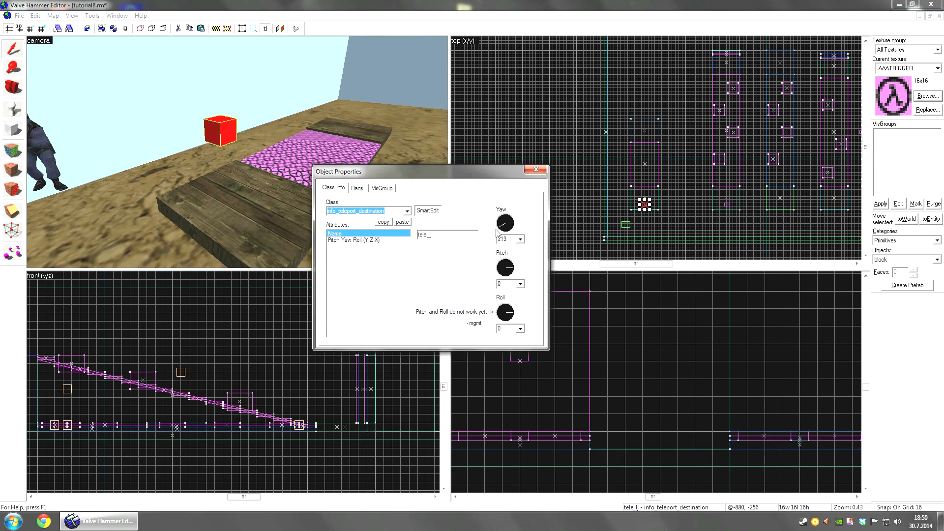
{"action": "left_click", "coordinate": [509, 217]}
{"action": "scroll", "coordinate": [641, 170], "scroll_direction": "down", "scroll_amount": 1}
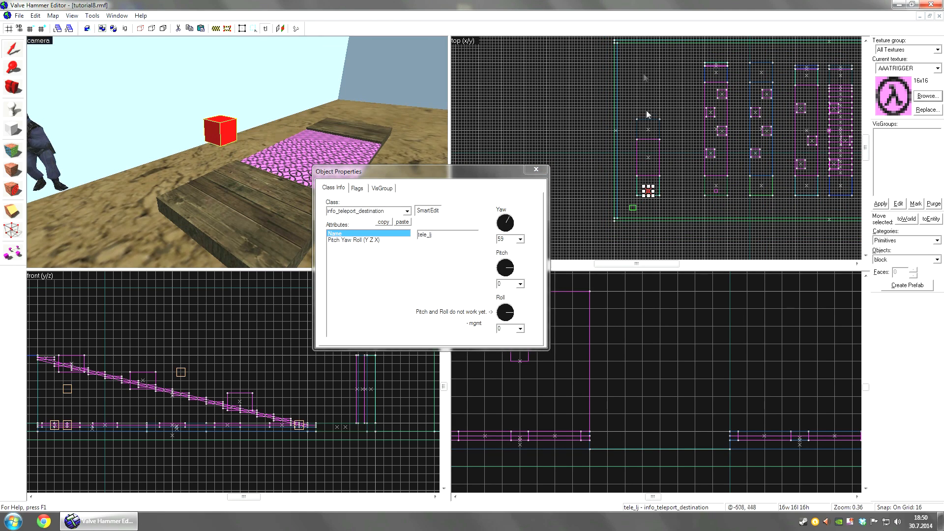
{"action": "scroll", "coordinate": [708, 102], "scroll_direction": "down", "scroll_amount": 1}
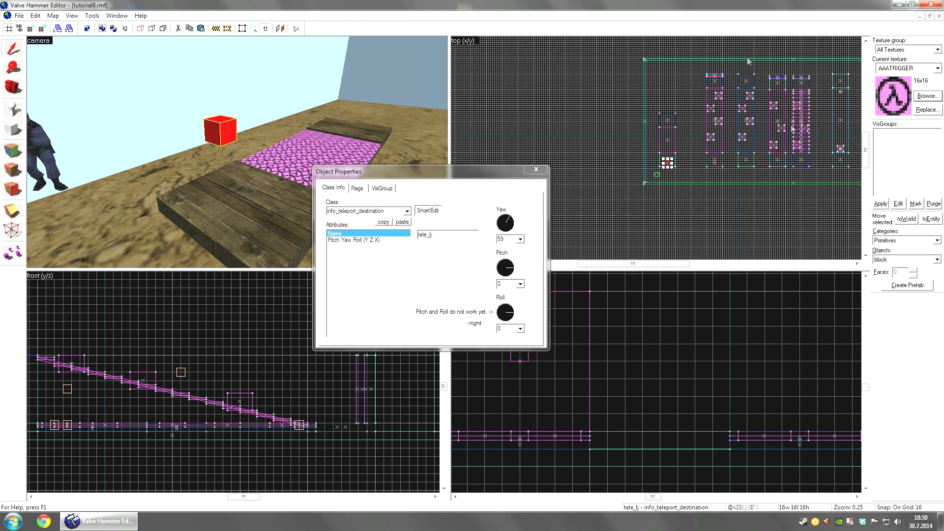
{"action": "scroll", "coordinate": [626, 186], "scroll_direction": "up", "scroll_amount": 4}
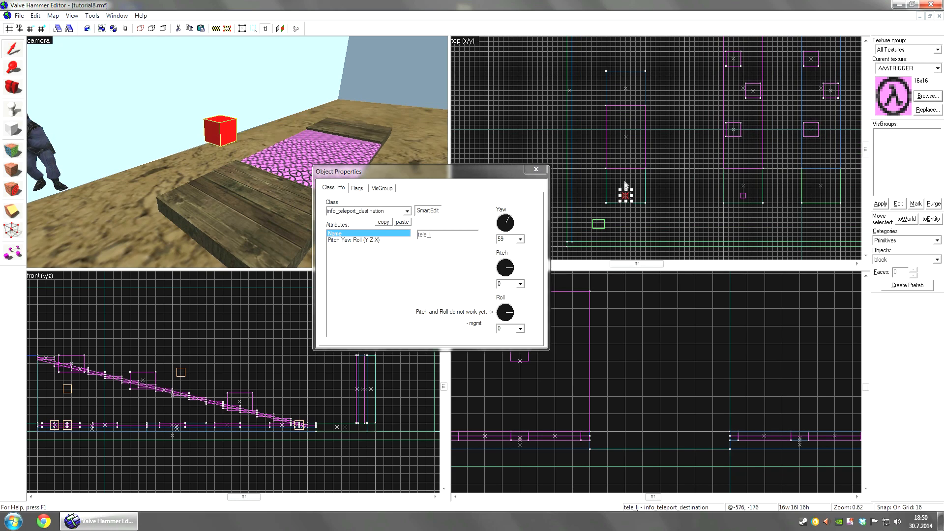
{"action": "left_click_drag", "start_coordinate": [508, 218], "coordinate": [507, 204]}
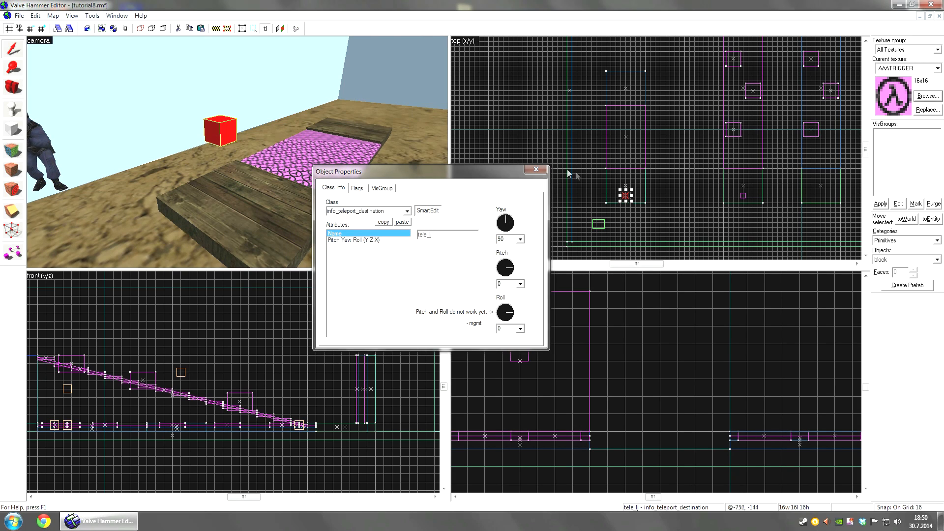
{"action": "left_click", "coordinate": [536, 169]}
Save the map and select the trigger_teleport strip under the wooden blocks of the neighbouring course
{"action": "scroll", "coordinate": [238, 153], "scroll_direction": "up", "scroll_amount": 3}
{"action": "key", "text": "w"}
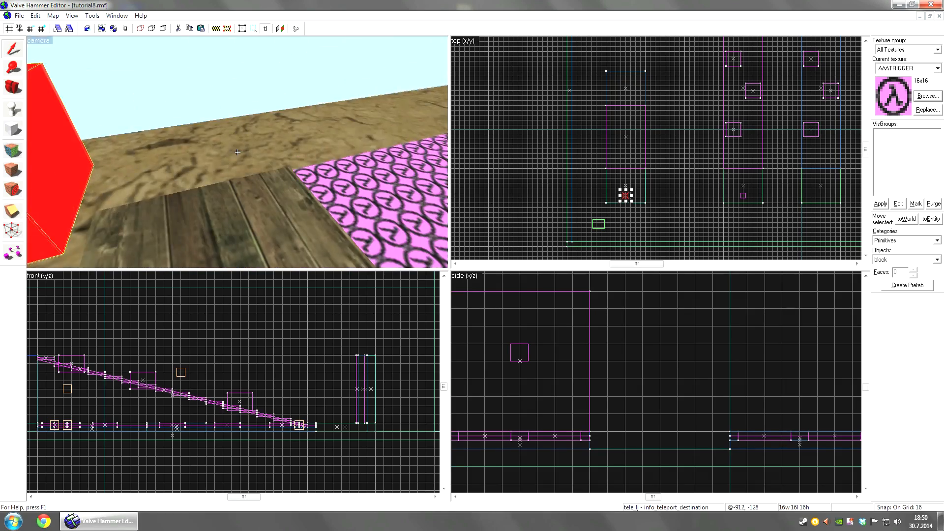
{"action": "key", "text": "s"}
{"action": "key", "text": "w"}
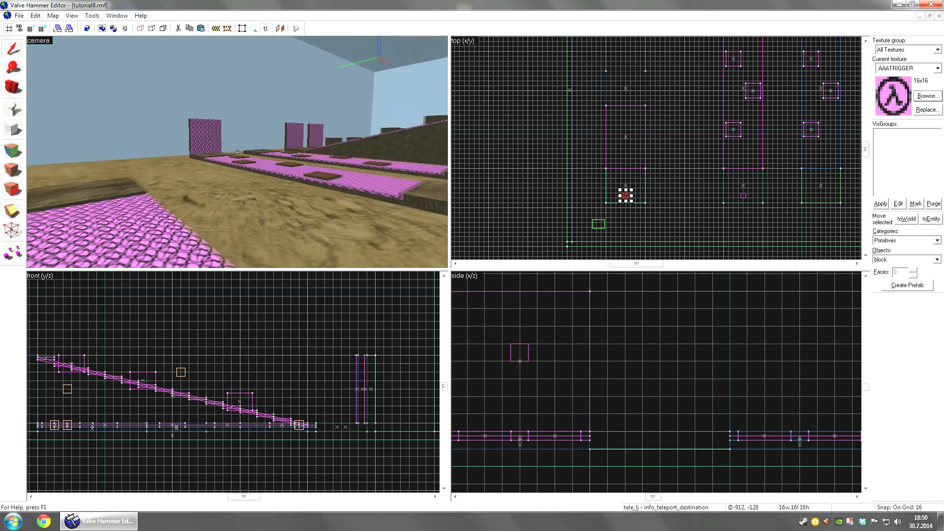
{"action": "key", "text": "z"}
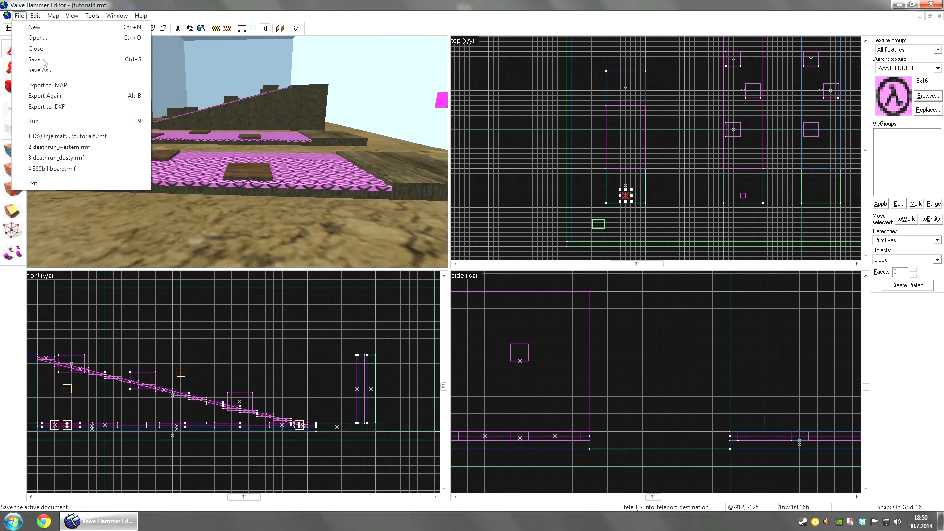
{"action": "key", "text": "w"}
{"action": "left_click", "coordinate": [237, 153]}
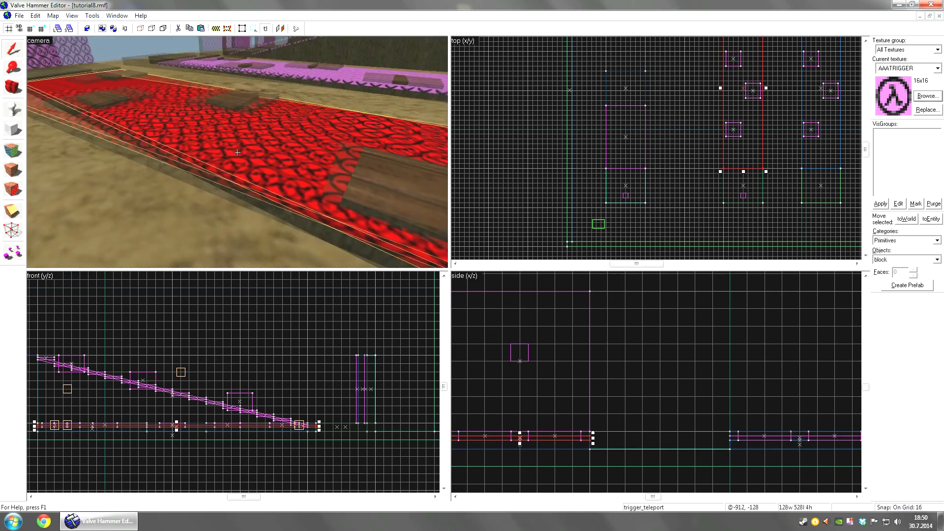
Examine the upright trigger_teleport wall at the end of the neighbouring course from several sides
{"action": "key", "text": "a"}
{"action": "key", "text": "a"}
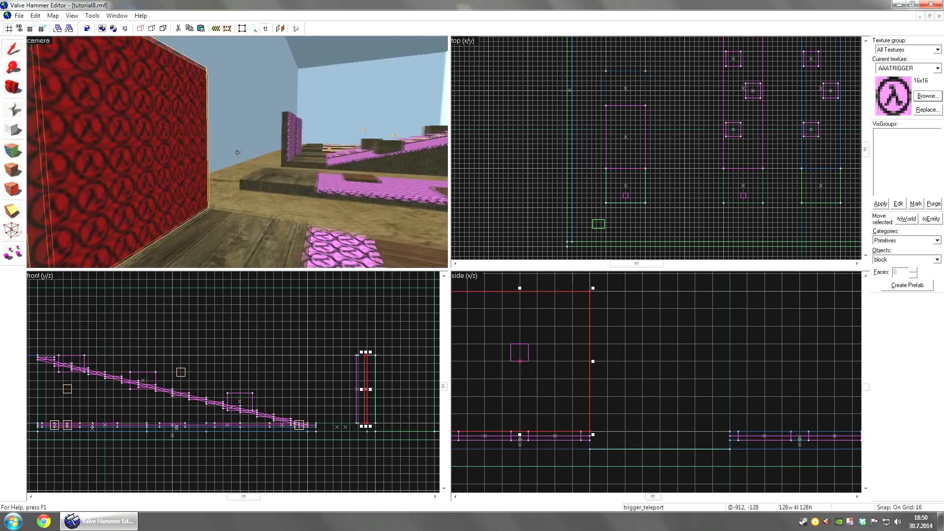
{"action": "key", "text": "w"}
{"action": "key", "text": "a"}
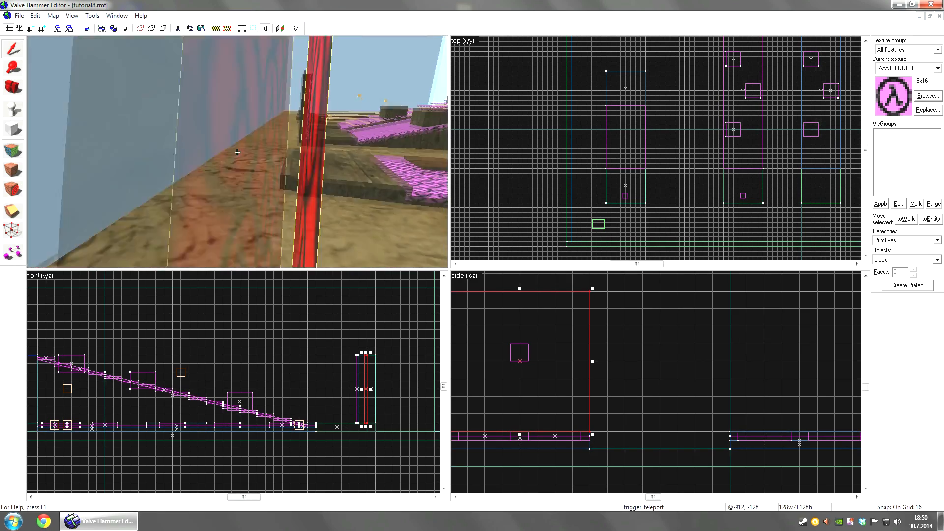
{"action": "key", "text": "d"}
{"action": "key", "text": "a"}
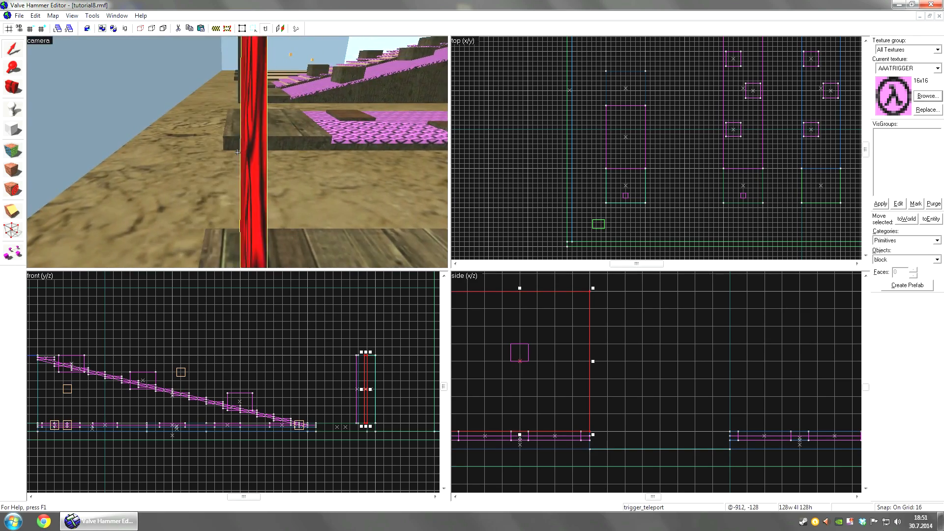
{"action": "key", "text": "d"}
{"action": "key", "text": "d"}
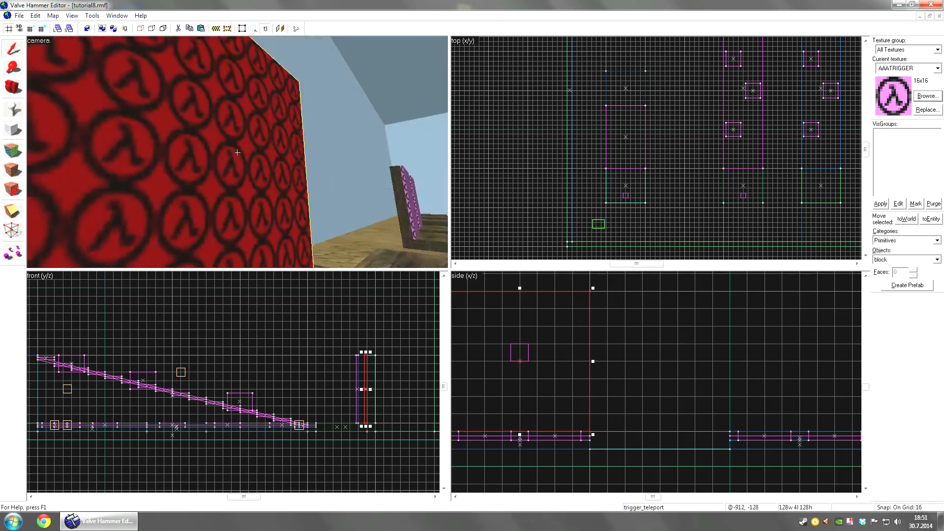
{"action": "key", "text": "d"}
Select a func_door wooden block on the course and inspect its edge against the trigger_teleport strip
{"action": "left_click", "coordinate": [237, 153]}
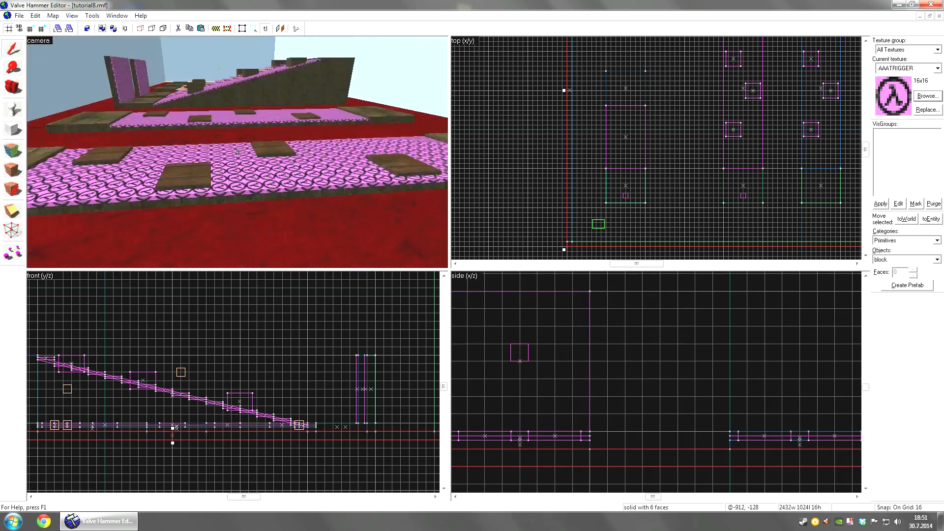
{"action": "left_click", "coordinate": [237, 152]}
{"action": "key", "text": "w"}
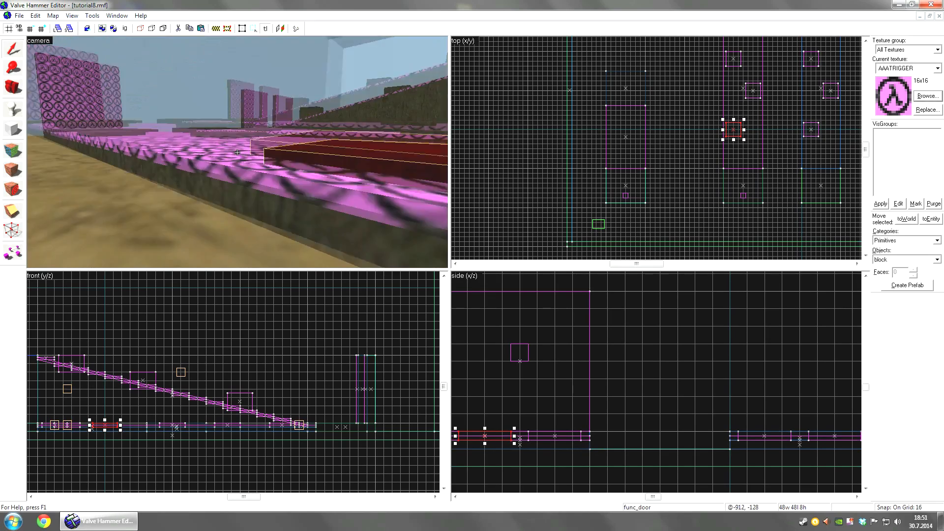
{"action": "key", "text": "w"}
{"action": "key", "text": "z"}
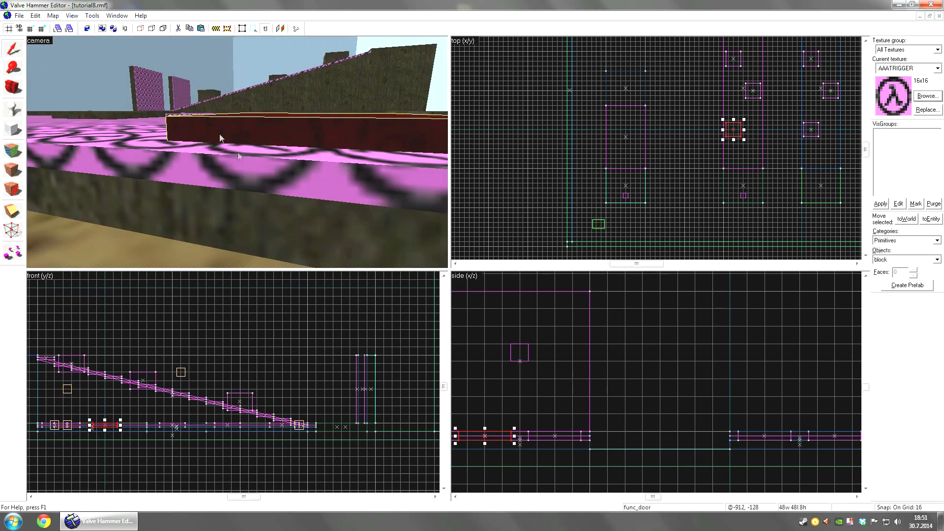
{"action": "key", "text": "w"}
{"action": "key", "text": "s"}
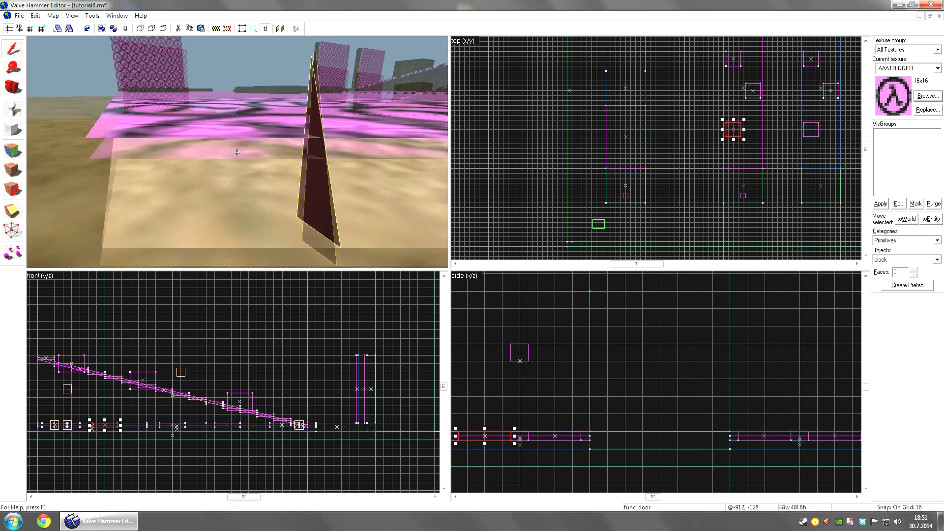
Lift the trigger_teleport strip clear of the course to examine the floor beneath it, and undo the move
{"action": "left_click", "coordinate": [237, 152]}
{"action": "key", "text": "z"}
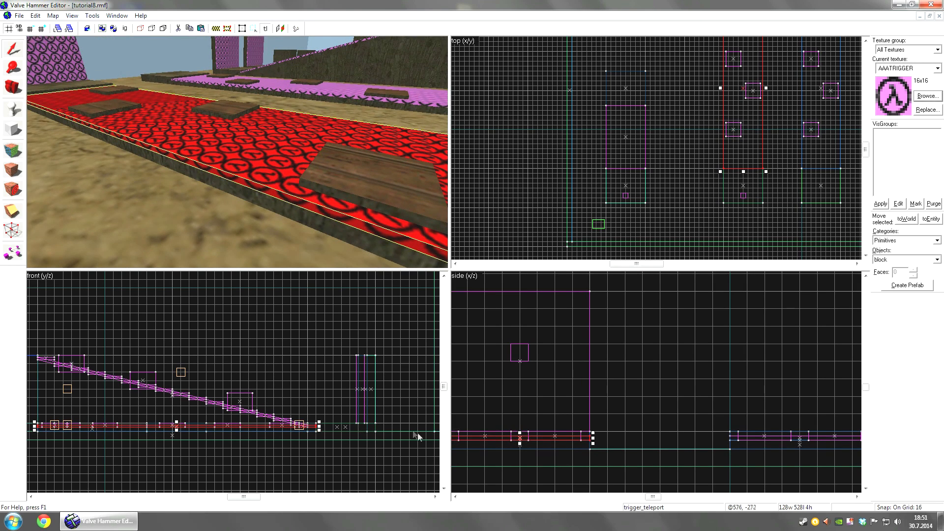
{"action": "left_click_drag", "start_coordinate": [226, 336], "coordinate": [228, 302]}
{"action": "key", "text": "z"}
{"action": "key", "text": "s"}
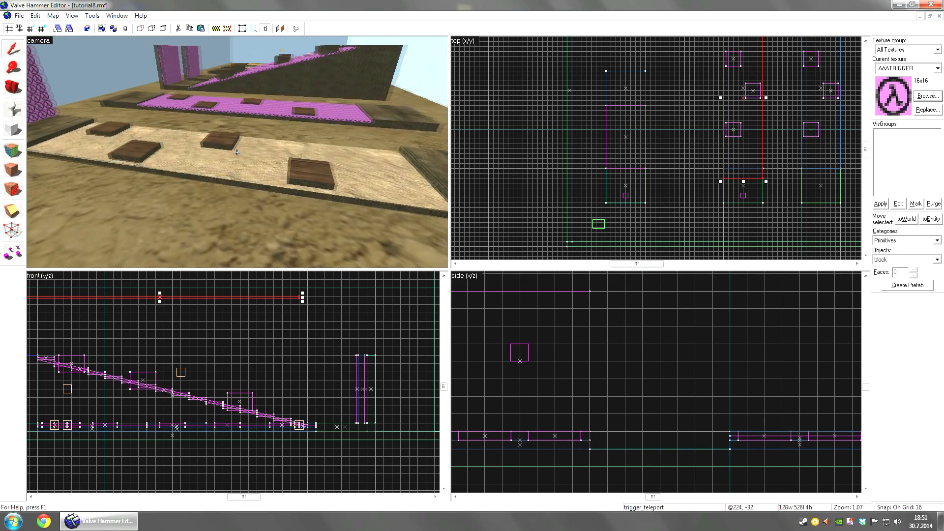
{"action": "key", "text": "w"}
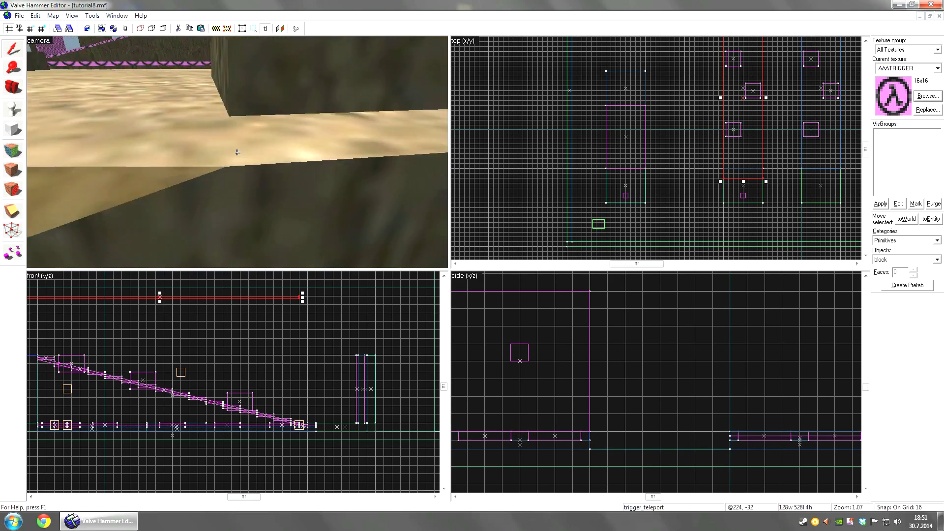
{"action": "key", "text": "w"}
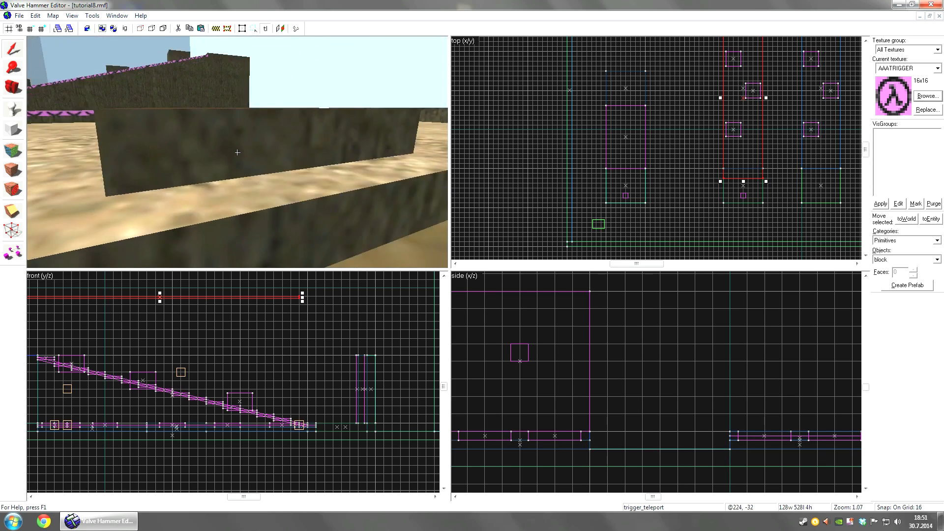
{"action": "key", "text": "s"}
{"action": "key", "text": "ctrl+z"}
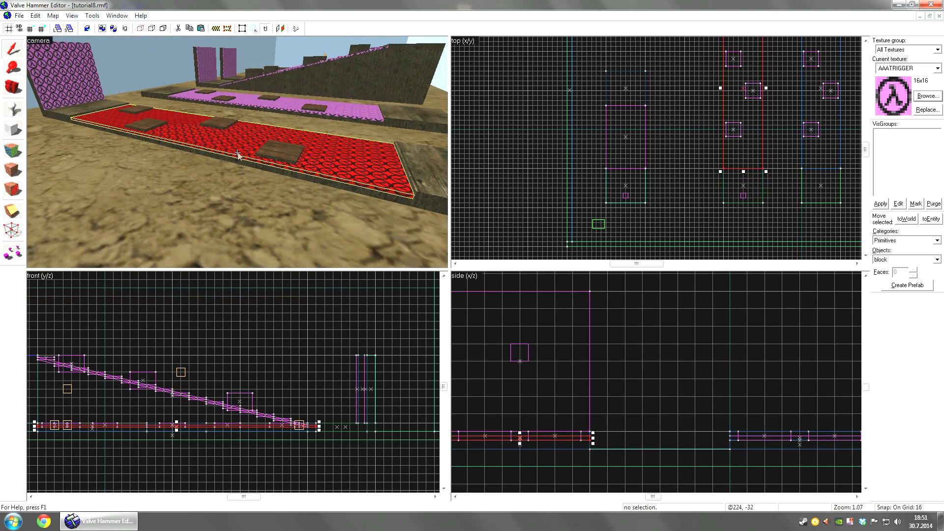
Examine close up how the func_door block sits in the trigger_teleport strip, selecting each of them in turn
{"action": "key", "text": "w"}
{"action": "key", "text": "z"}
{"action": "key", "text": "w"}
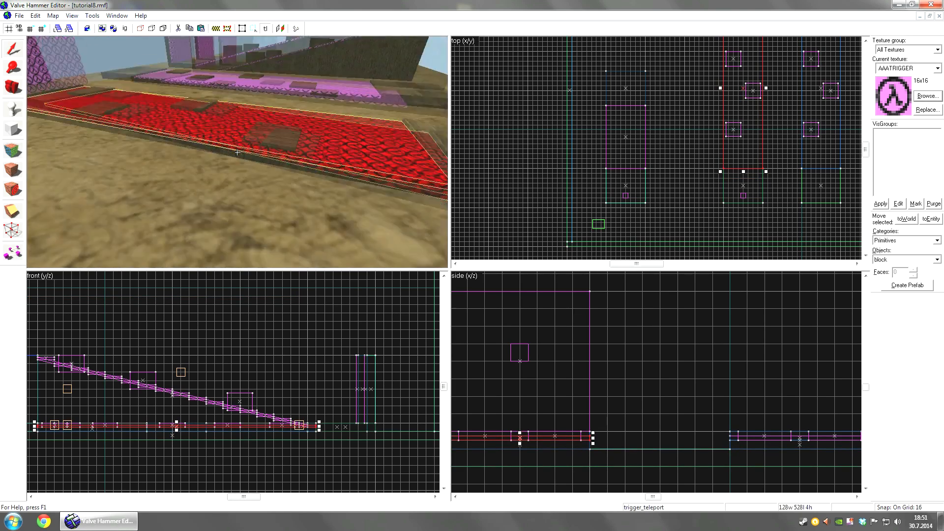
{"action": "key", "text": "w"}
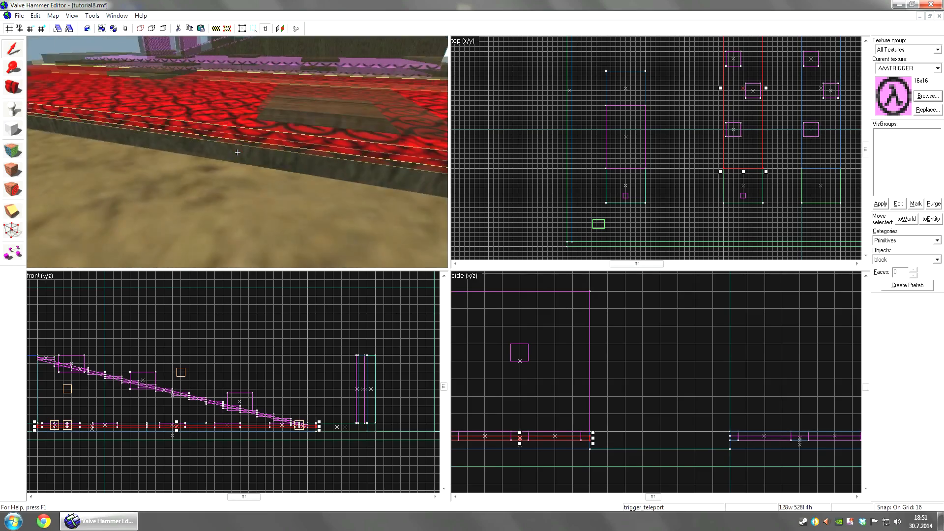
{"action": "key", "text": "w"}
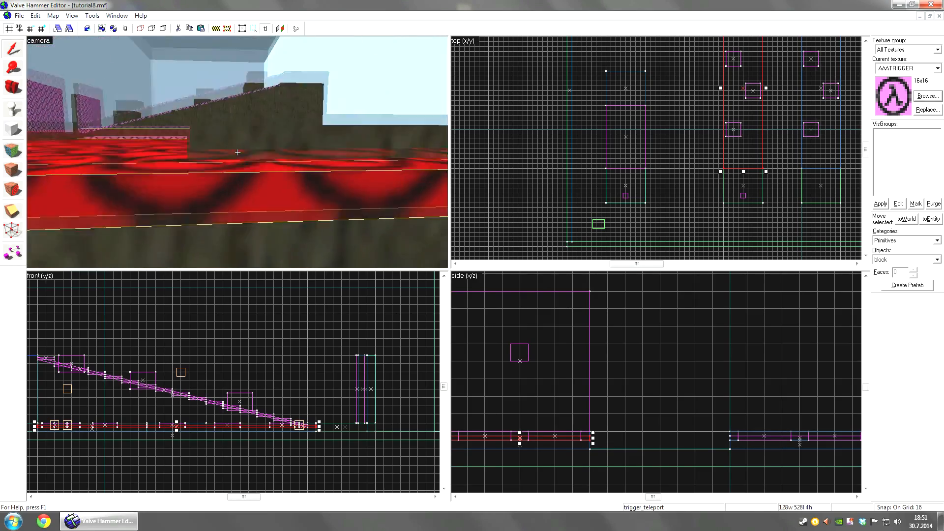
{"action": "left_click", "coordinate": [237, 153]}
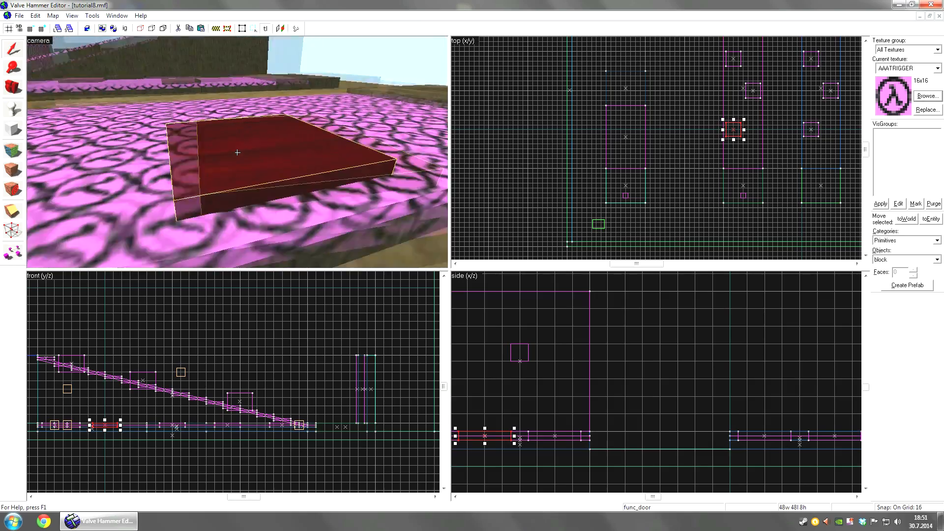
{"action": "key", "text": "w"}
{"action": "key", "text": "s"}
{"action": "left_click", "coordinate": [237, 152]}
{"action": "key", "text": "w"}
{"action": "key", "text": "a"}
{"action": "key", "text": "s"}
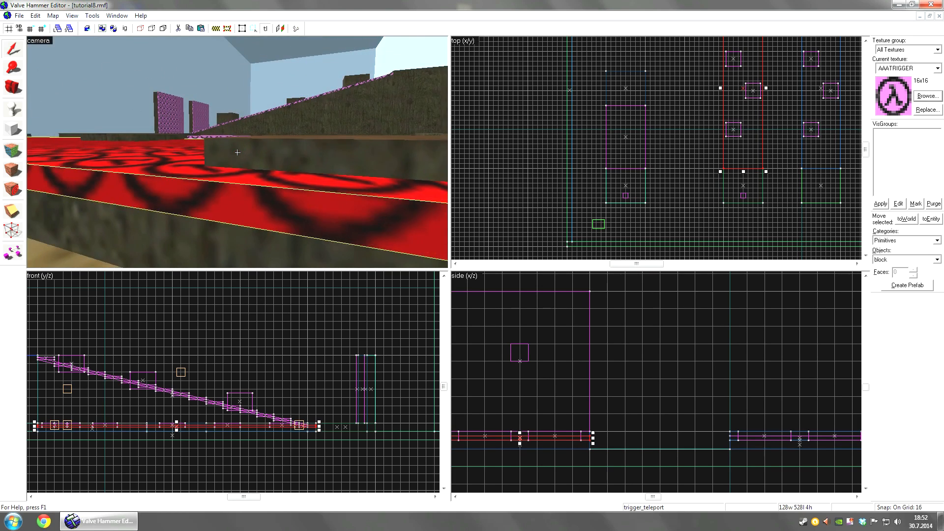
Compare the height of the func_door block with the trigger_teleport surface and survey the whole course
{"action": "left_click", "coordinate": [238, 153]}
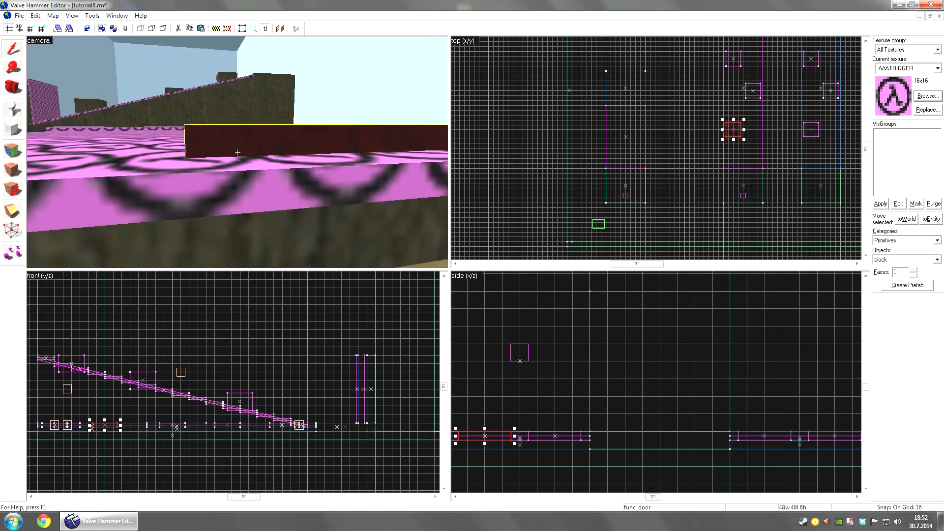
{"action": "left_click", "coordinate": [238, 152]}
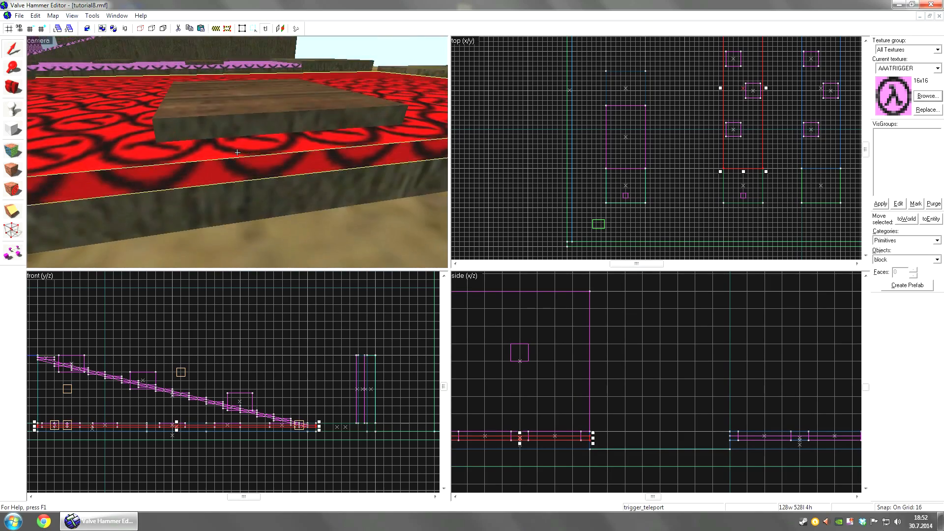
{"action": "key", "text": "Down"}
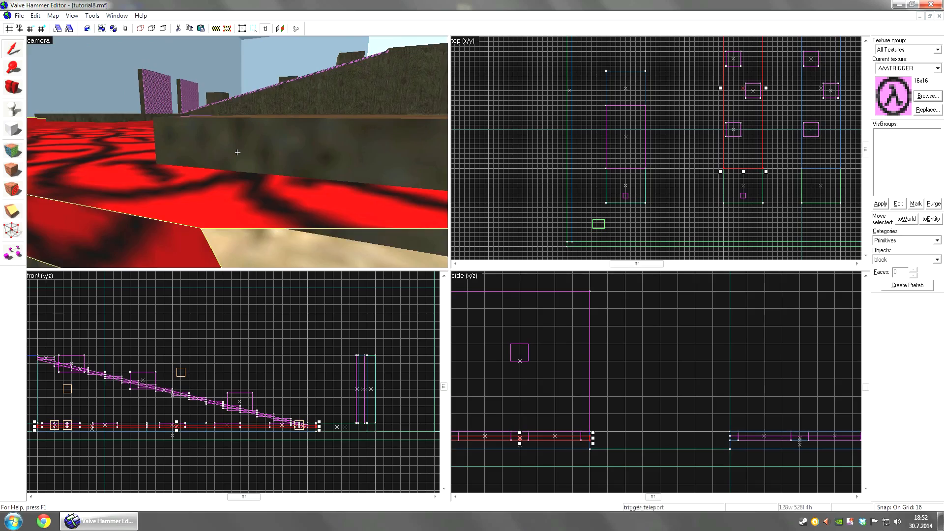
{"action": "left_click", "coordinate": [238, 153]}
{"action": "key", "text": "s"}
{"action": "key", "text": "a"}
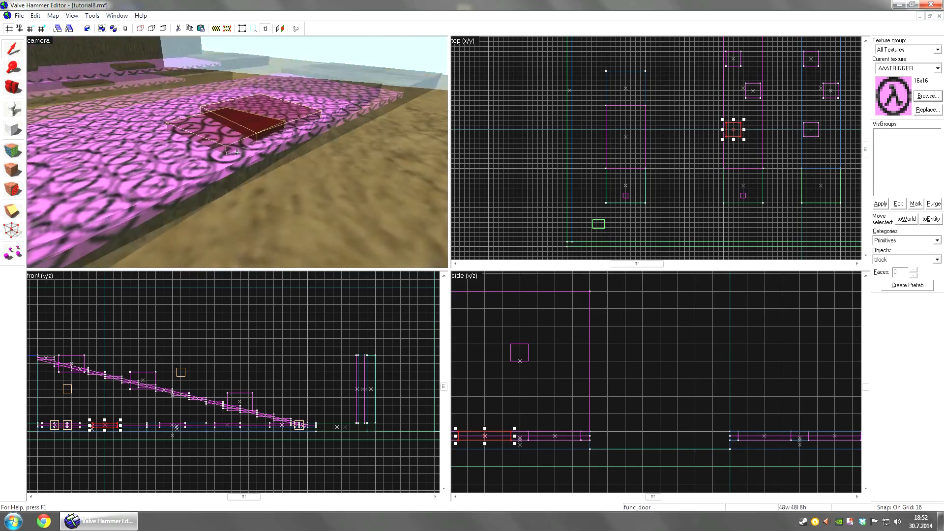
{"action": "key", "text": "s"}
{"action": "key", "text": "d"}
{"action": "key", "text": "a"}
{"action": "key", "text": "d"}
{"action": "key", "text": "w"}
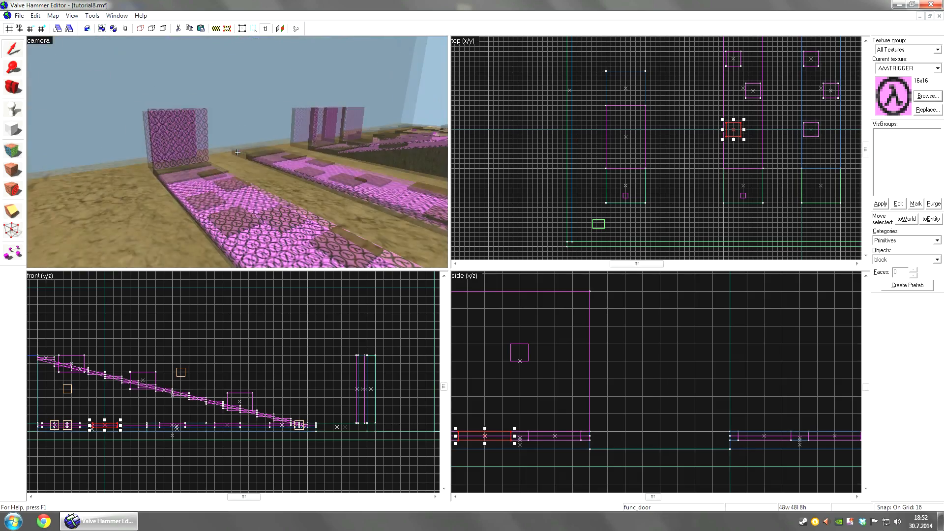
{"action": "key", "text": "a"}
Select the trigger_teleport strip under the wooden blocks again and save the map
{"action": "left_click", "coordinate": [237, 153]}
{"action": "left_click", "coordinate": [238, 153]}
{"action": "key", "text": "z"}
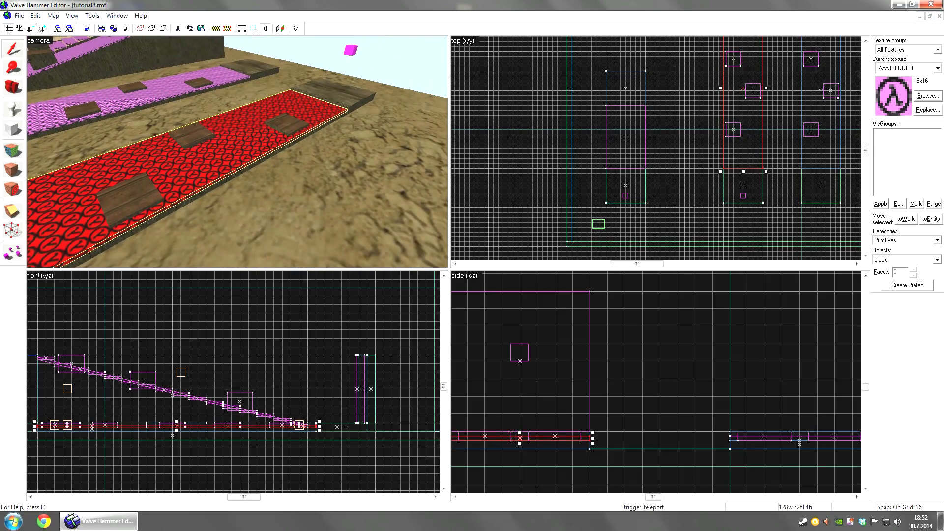
{"action": "left_click", "coordinate": [22, 18]}
{"action": "left_click", "coordinate": [31, 59]}
Duplicate the trigger_teleport strip directly alongside the original, towards the first course, and select both strips together
{"action": "key", "text": "z"}
{"action": "key", "text": "d"}
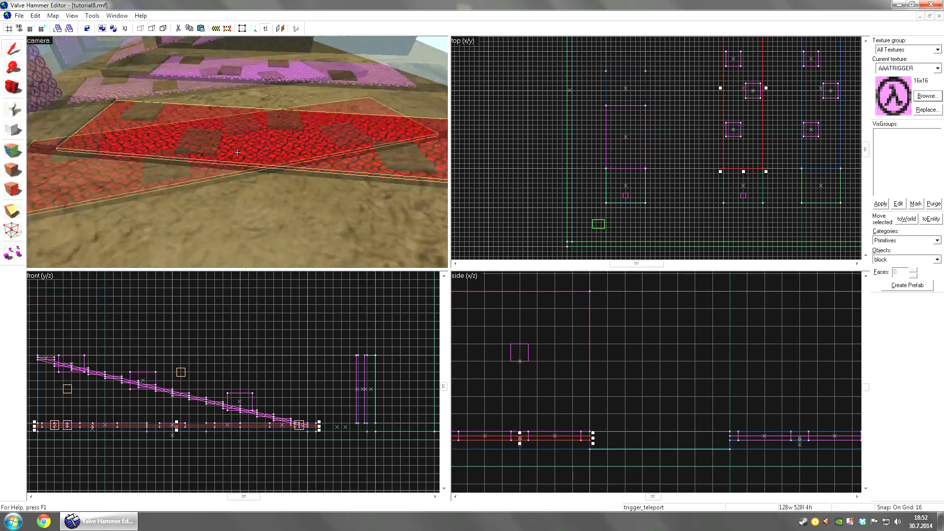
{"action": "key", "text": "d"}
{"action": "key", "text": "z"}
{"action": "left_click_drag", "start_coordinate": [740, 109], "coordinate": [702, 106], "text": "shift"}
{"action": "key", "text": "z"}
{"action": "key", "text": "d"}
{"action": "left_click", "coordinate": [237, 152], "text": "ctrl"}
{"action": "key", "text": "d"}
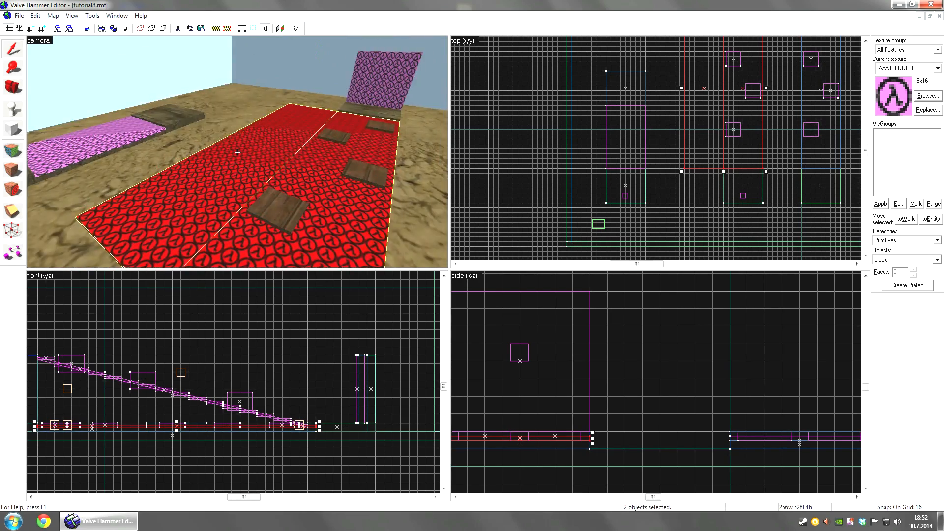
Delete the duplicated trigger_teleport strip and reselect the original strip under the wooden blocks
{"action": "key", "text": "z"}
{"action": "left_click", "coordinate": [243, 117]}
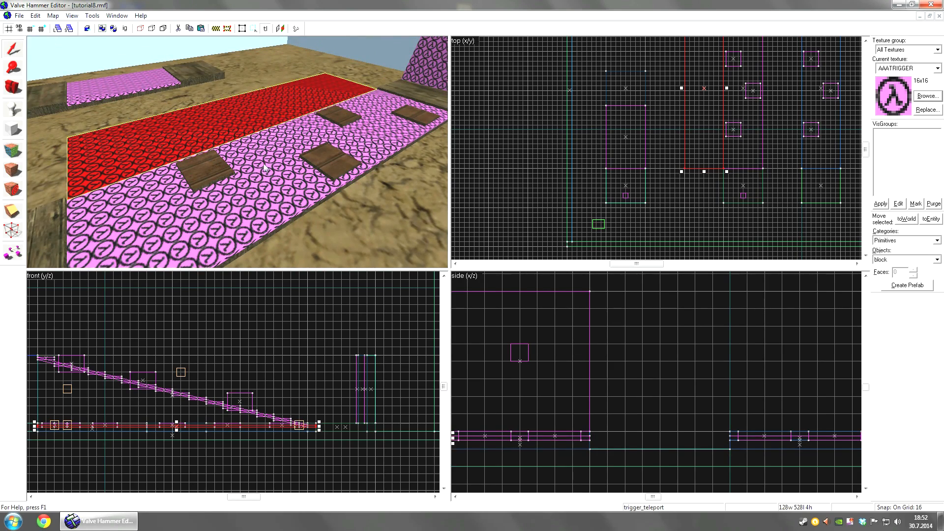
{"action": "key", "text": "z"}
{"action": "key", "text": "d"}
{"action": "key", "text": "z"}
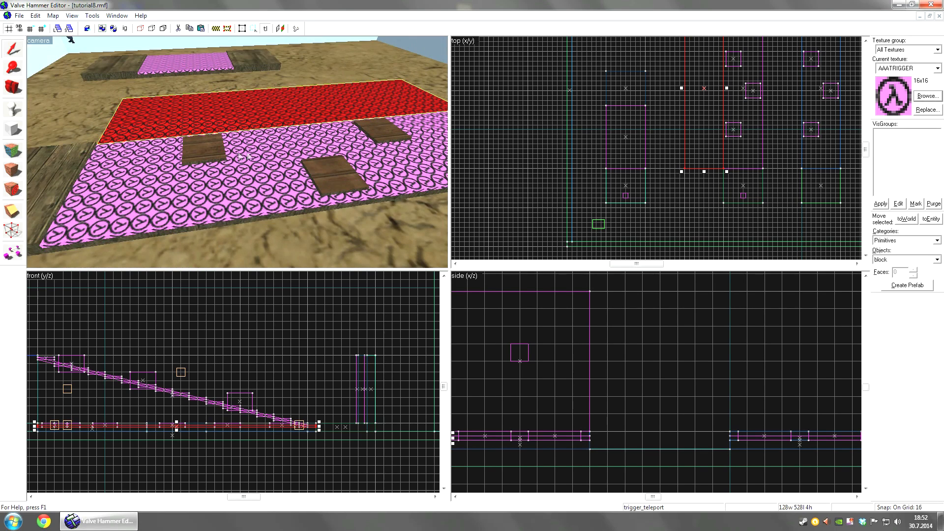
{"action": "left_click", "coordinate": [270, 140]}
{"action": "left_click", "coordinate": [264, 111]}
{"action": "left_click", "coordinate": [269, 154]}
{"action": "key", "text": "z"}
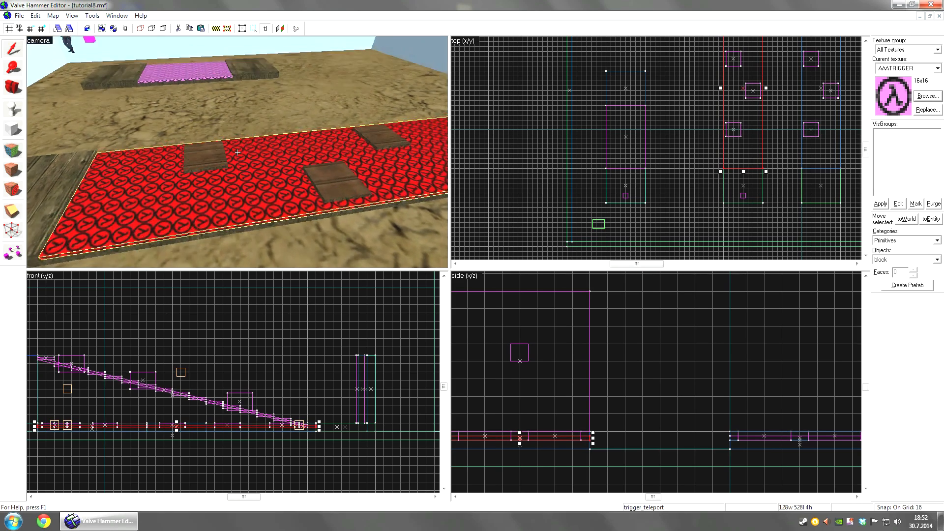
Select the first course's trigger_teleport strip together with the block course's strip, and return to the block course's strip alone
{"action": "left_click", "coordinate": [237, 152], "text": "ctrl"}
{"action": "key", "text": "s"}
{"action": "key", "text": "z"}
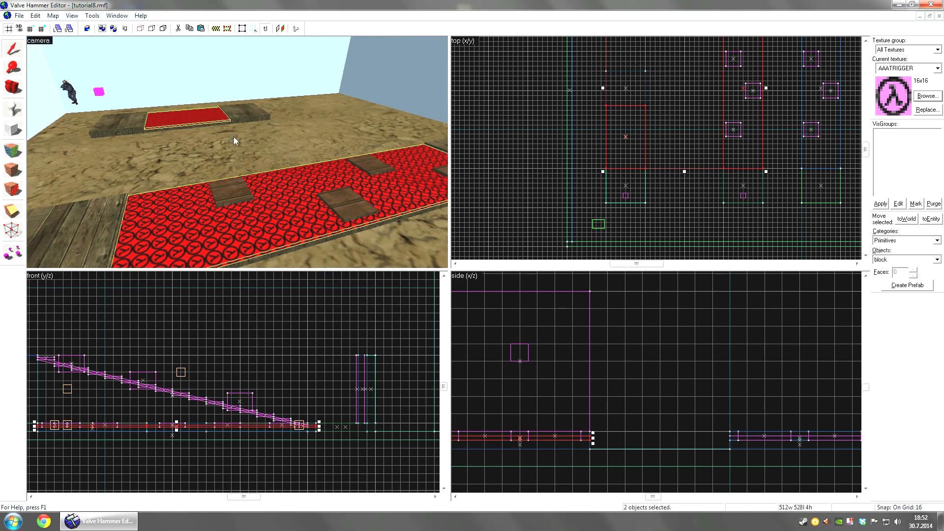
{"action": "key", "text": "z"}
{"action": "key", "text": "z"}
{"action": "left_click", "coordinate": [196, 182]}
{"action": "left_click", "coordinate": [196, 182]}
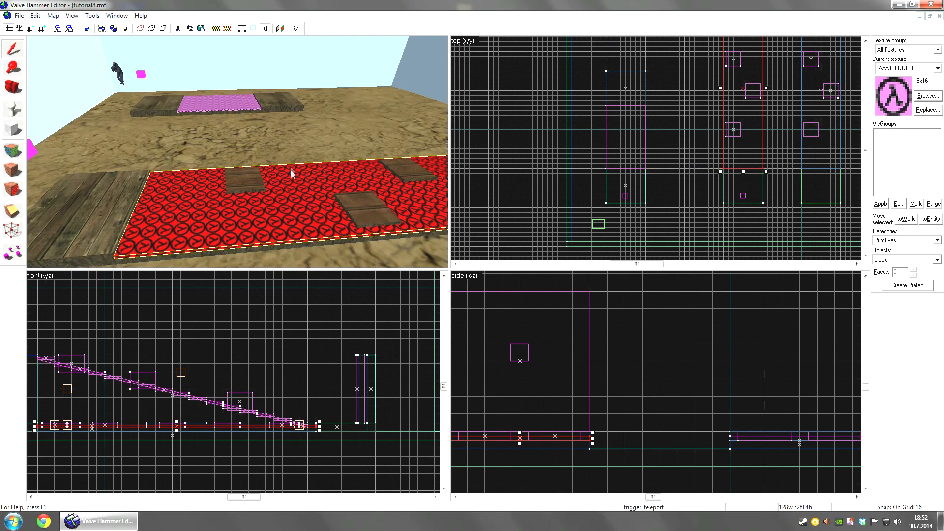
Select the trigger_hurt strip on the neighbouring block course and save the map
{"action": "key", "text": "z"}
{"action": "key", "text": "w"}
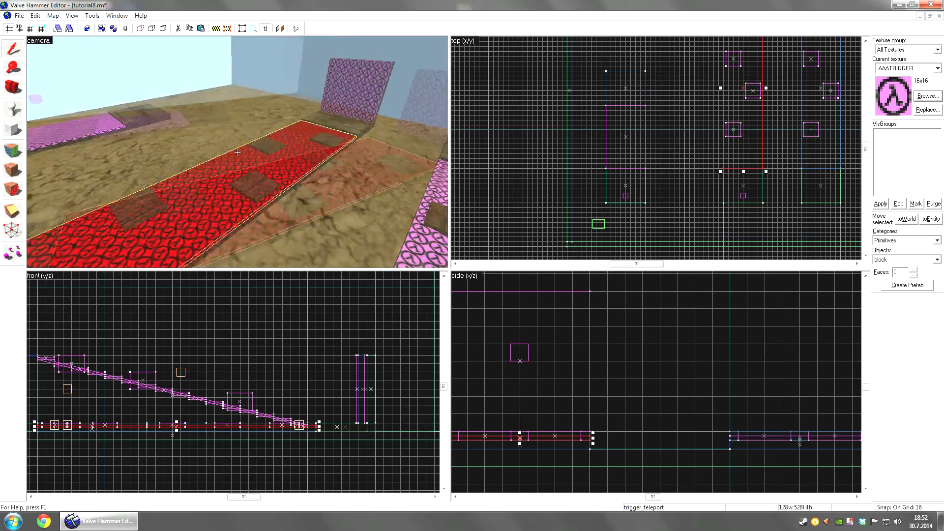
{"action": "key", "text": "s"}
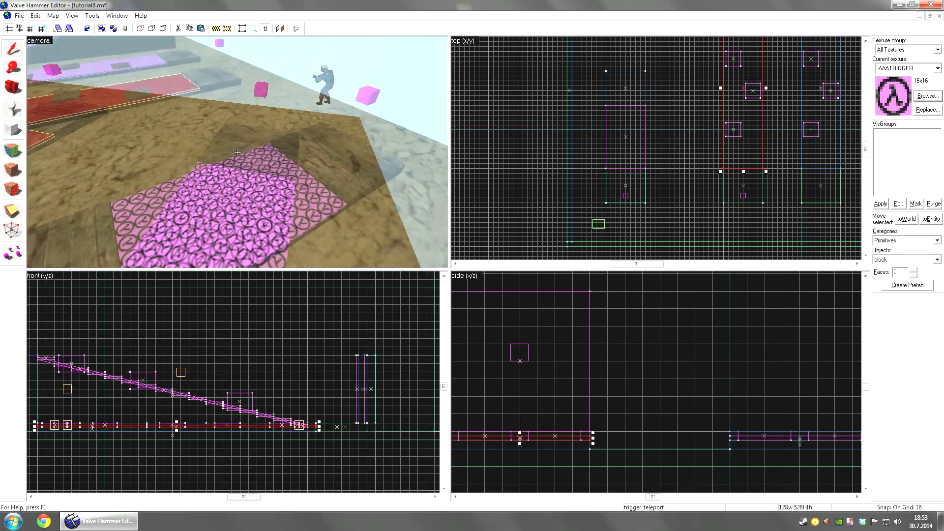
{"action": "key", "text": "w"}
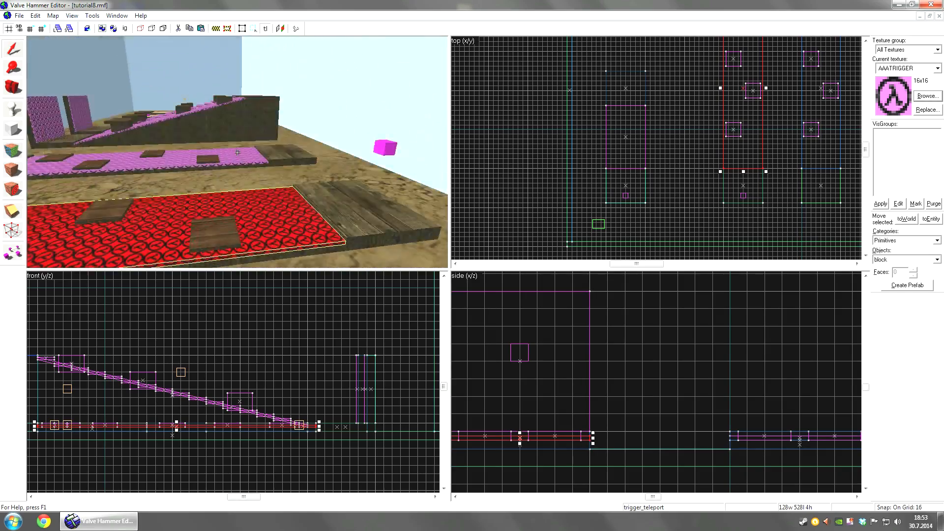
{"action": "key", "text": "w"}
{"action": "left_click", "coordinate": [237, 153]}
{"action": "key", "text": "z"}
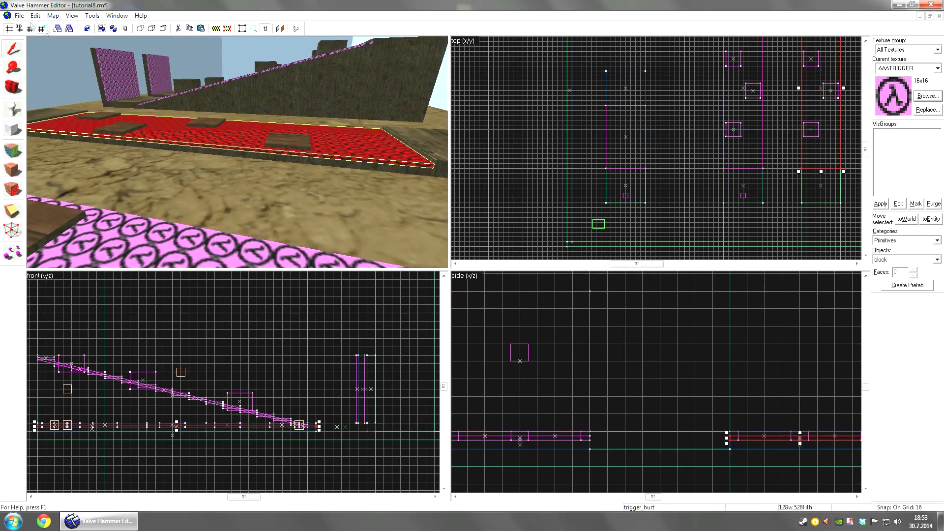
{"action": "left_click", "coordinate": [20, 16]}
{"action": "left_click", "coordinate": [45, 60]}
{"action": "key", "text": "z"}
Compare the trigger_teleport strip with the trigger_hurt strip by selecting them in turn and viewing their edges up close
{"action": "key", "text": "w"}
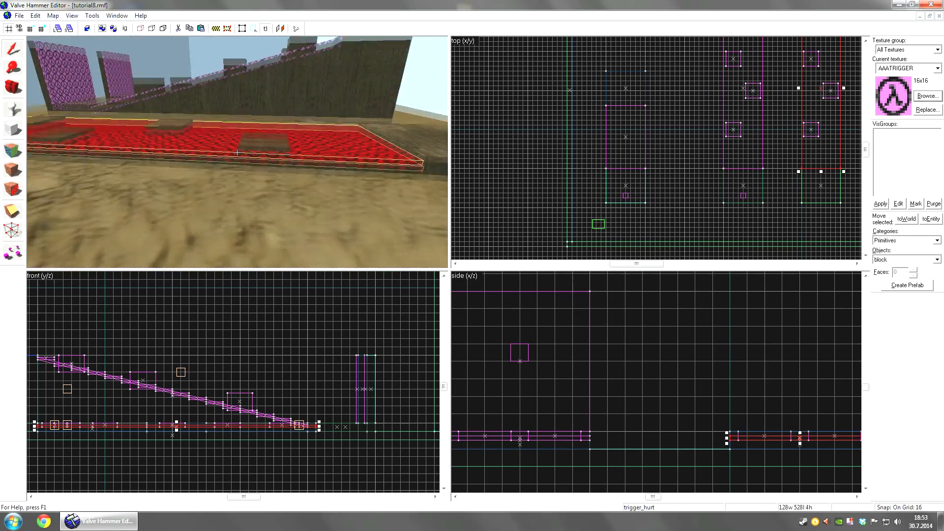
{"action": "key", "text": "w"}
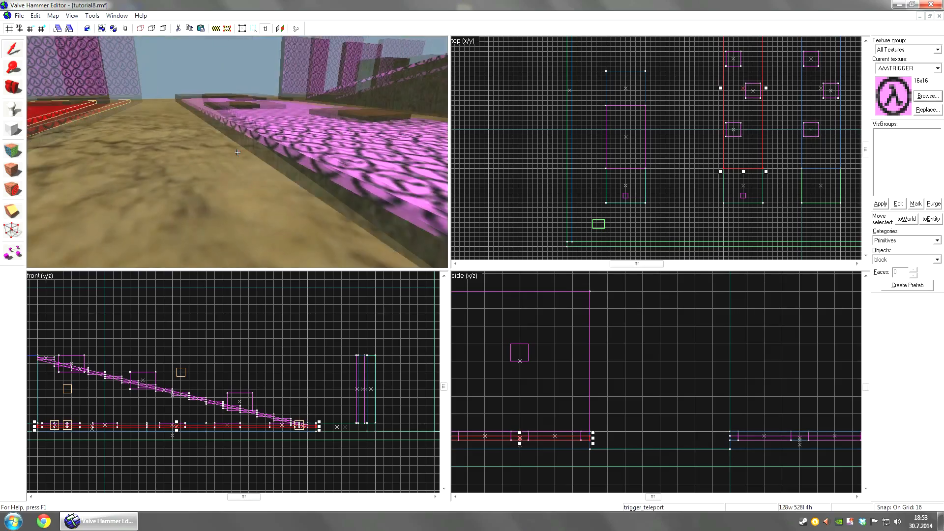
{"action": "left_click", "coordinate": [237, 152]}
{"action": "left_click", "coordinate": [237, 153]}
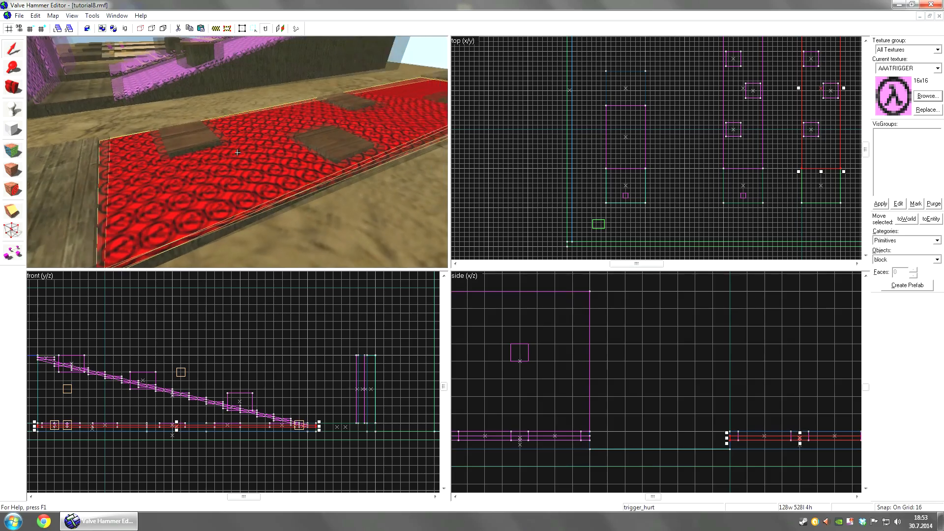
{"action": "left_click", "coordinate": [237, 152]}
{"action": "left_click", "coordinate": [237, 152]}
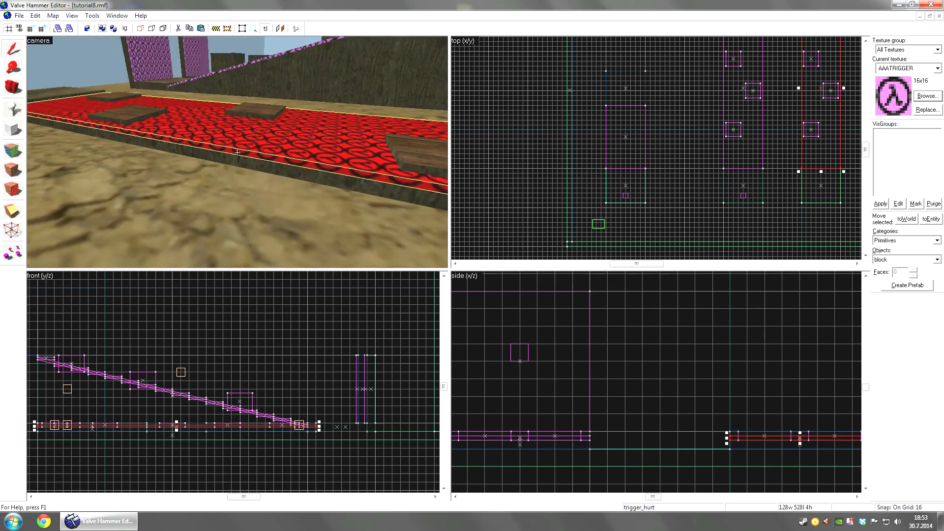
{"action": "left_click", "coordinate": [237, 152]}
{"action": "left_click", "coordinate": [237, 153]}
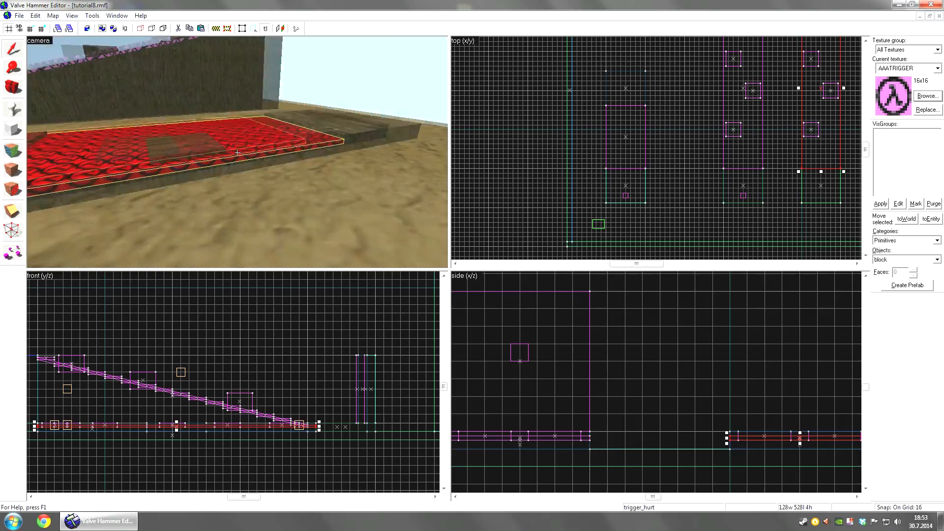
Examine how the func_door blocks sit in the trigger_hurt strip, selecting two blocks and the strip in turn
{"action": "key", "text": "d"}
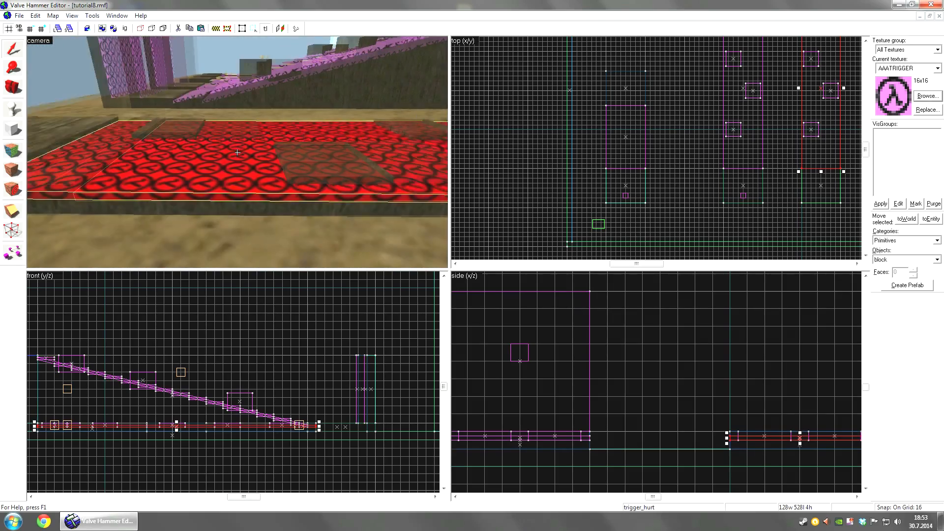
{"action": "key", "text": "d"}
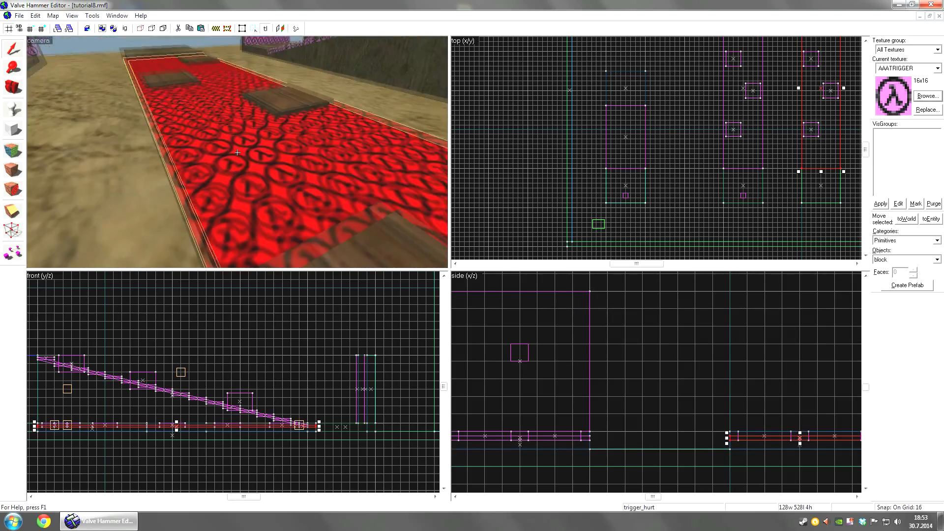
{"action": "key", "text": "w"}
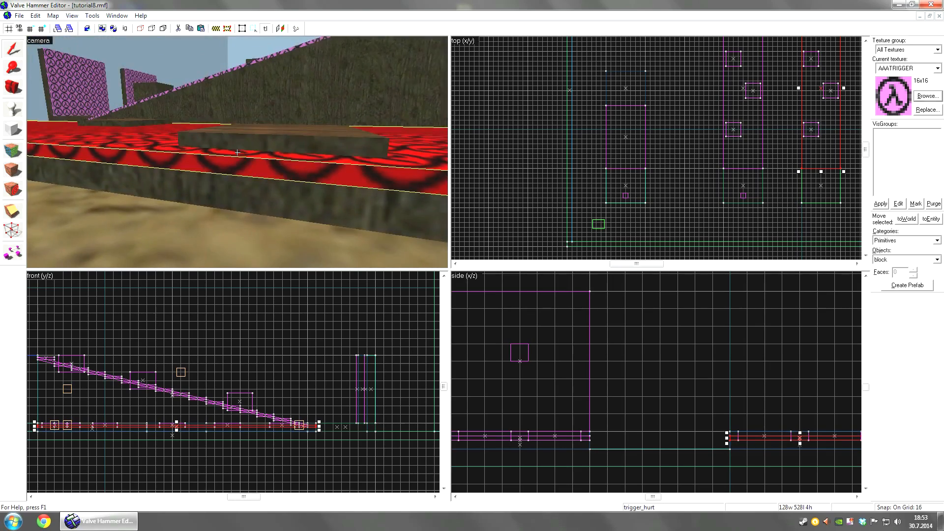
{"action": "left_click", "coordinate": [237, 153]}
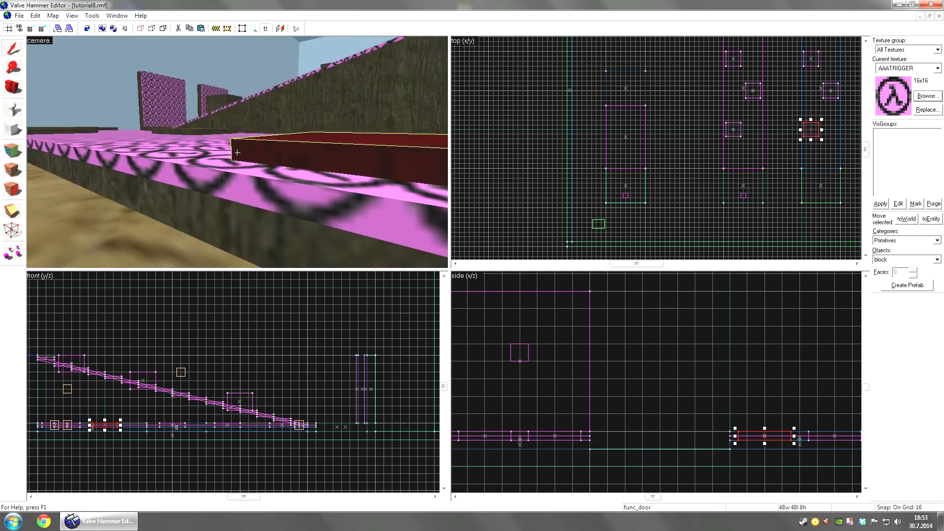
{"action": "key", "text": "s"}
{"action": "left_click", "coordinate": [238, 153]}
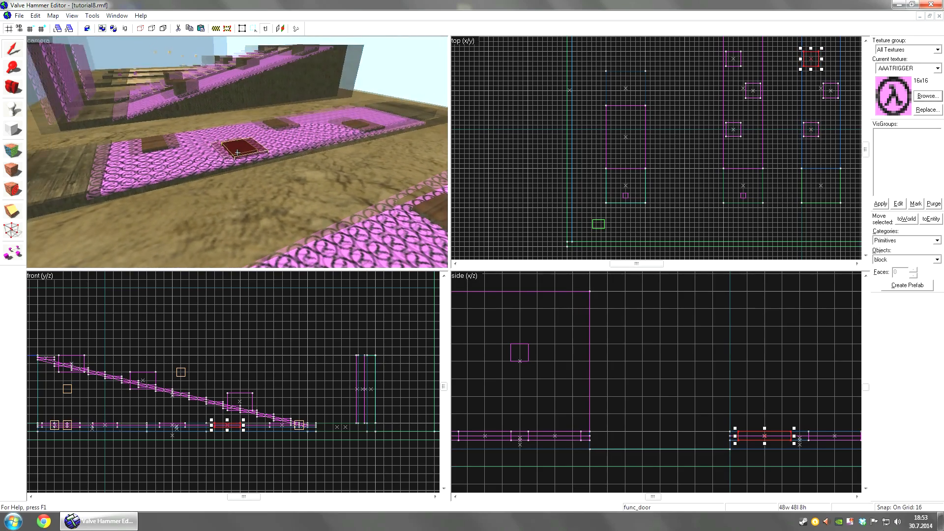
{"action": "left_click", "coordinate": [237, 153]}
{"action": "key", "text": "z"}
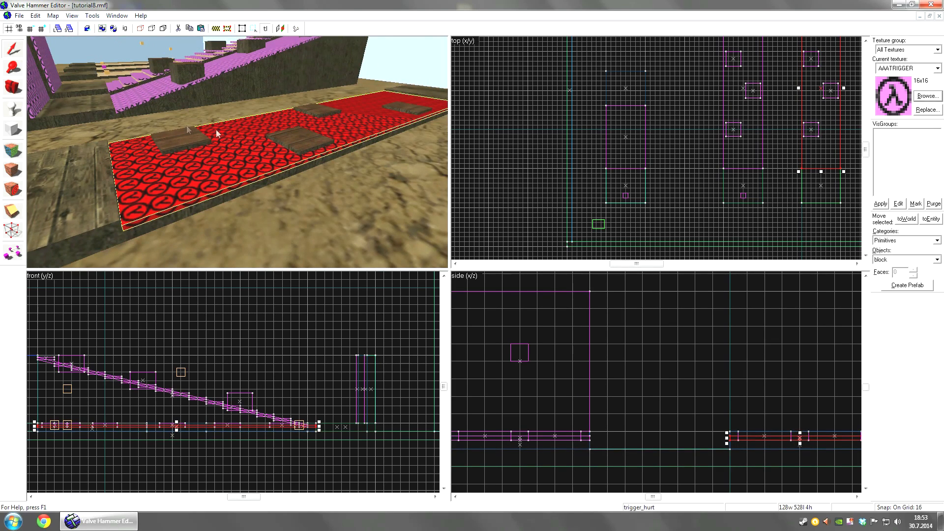
Open the trigger_hurt strip's object properties and look through its Flags, Master and Target
{"action": "left_click", "coordinate": [35, 16]}
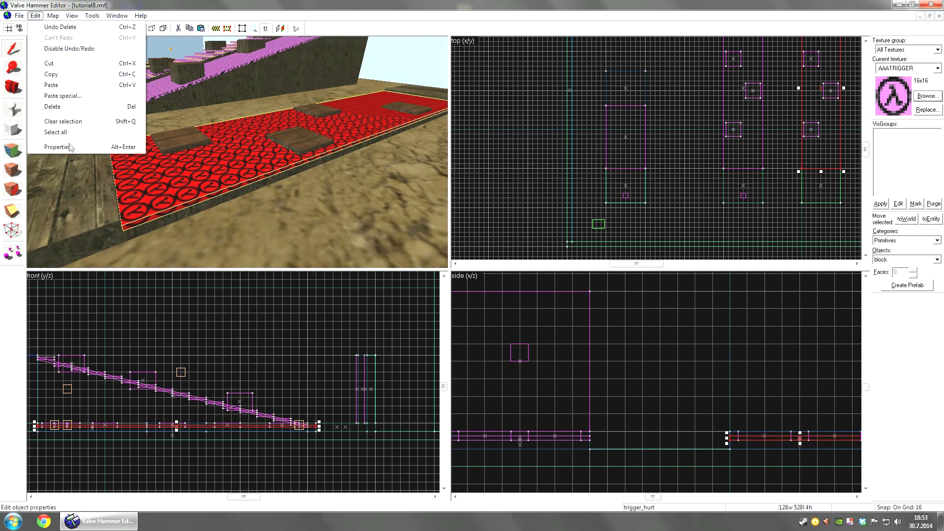
{"action": "left_click", "coordinate": [74, 118]}
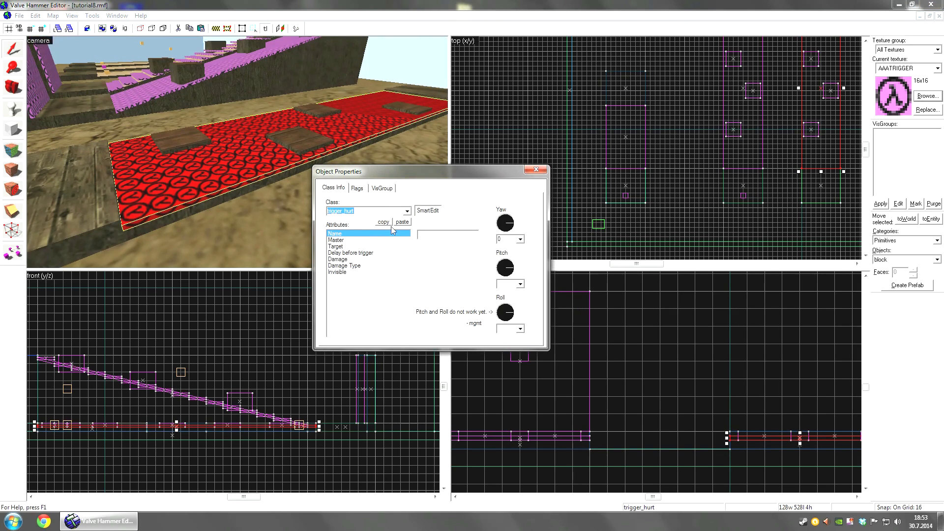
{"action": "left_click", "coordinate": [357, 190]}
{"action": "left_click", "coordinate": [337, 191]}
{"action": "left_click", "coordinate": [350, 246]}
{"action": "left_click", "coordinate": [347, 240]}
{"action": "left_click", "coordinate": [346, 246]}
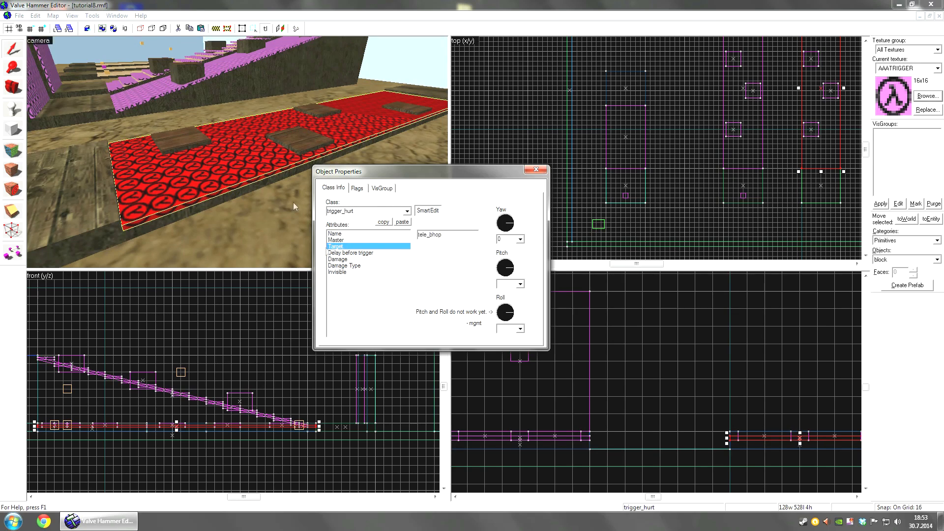
Compare the trigger_teleport strip's Target with the trigger_hurt strip's, and clear the Target value of the trigger_hurt strip
{"action": "key", "text": "z"}
{"action": "left_click", "coordinate": [237, 152]}
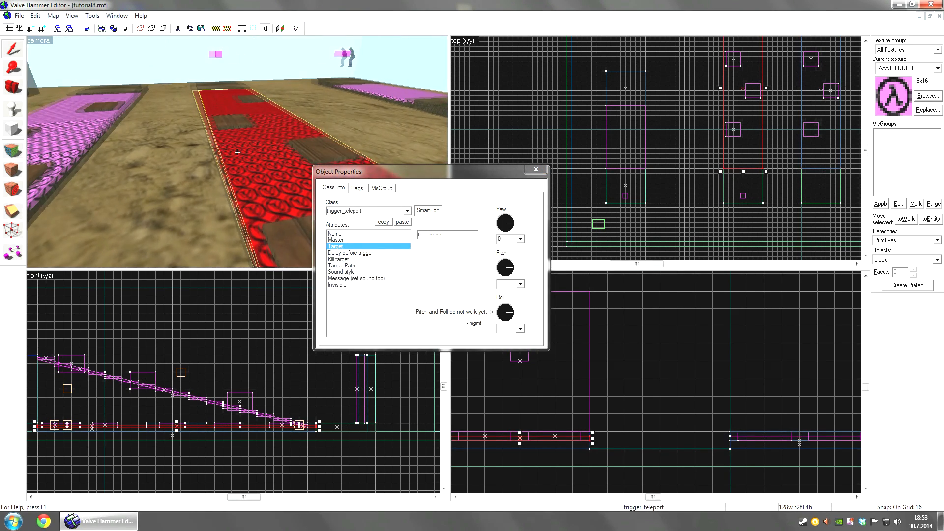
{"action": "key", "text": "z"}
{"action": "left_click", "coordinate": [220, 153]}
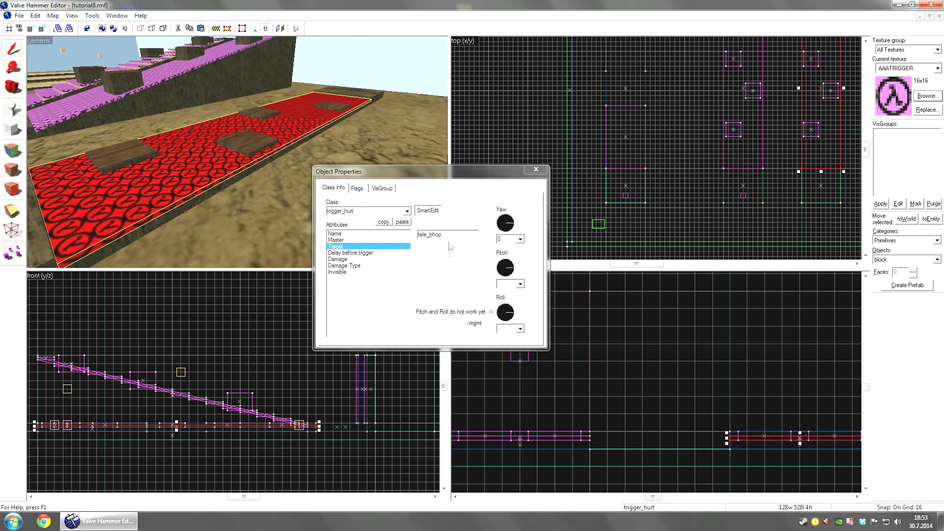
{"action": "double_click", "coordinate": [446, 235]}
{"action": "key", "text": "BackSpace"}
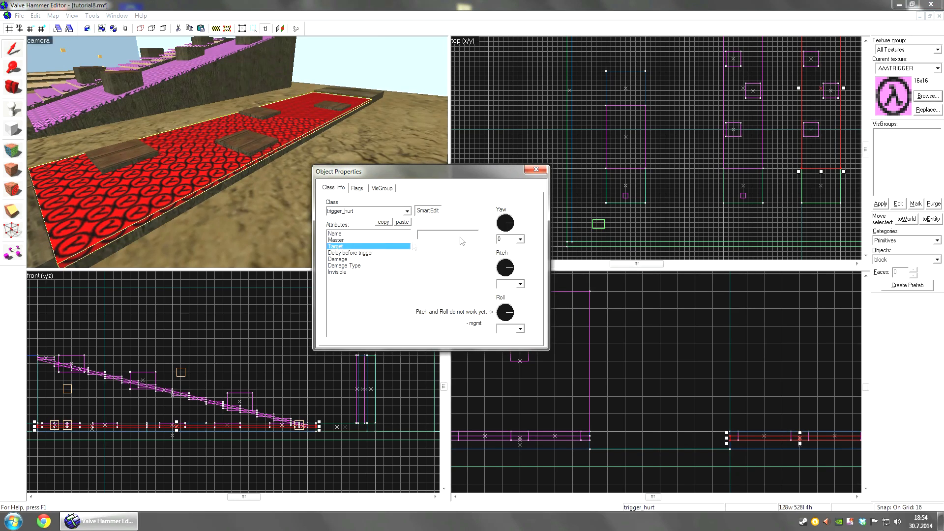
Check the Master and Target attributes of the trigger_hurt strip while viewing the strip and its surroundings
{"action": "left_click", "coordinate": [349, 240]}
{"action": "key", "text": "z"}
{"action": "left_click", "coordinate": [284, 158]}
{"action": "left_click", "coordinate": [149, 141]}
{"action": "key", "text": "z"}
{"action": "key", "text": "z"}
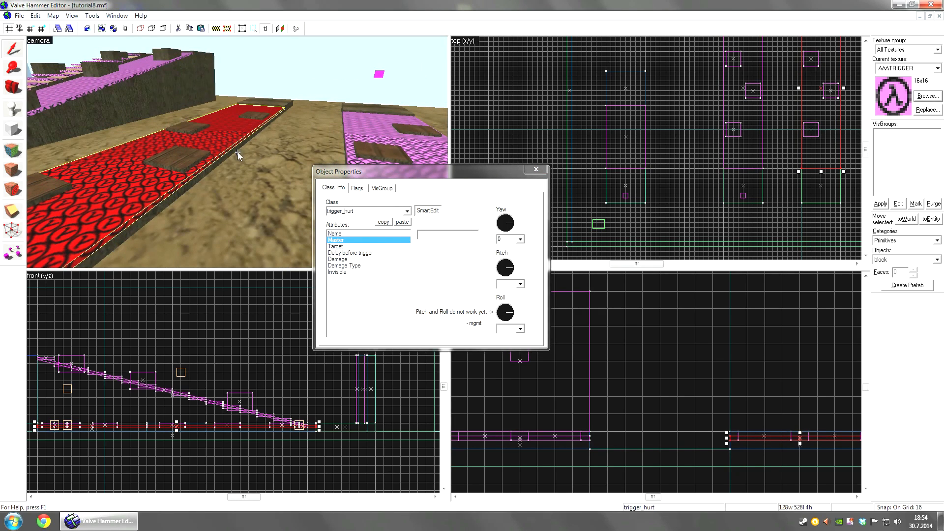
{"action": "left_click", "coordinate": [347, 248]}
{"action": "key", "text": "z"}
{"action": "key", "text": "z"}
{"action": "left_click_drag", "start_coordinate": [344, 240], "coordinate": [343, 246]}
{"action": "key", "text": "z"}
{"action": "key", "text": "z"}
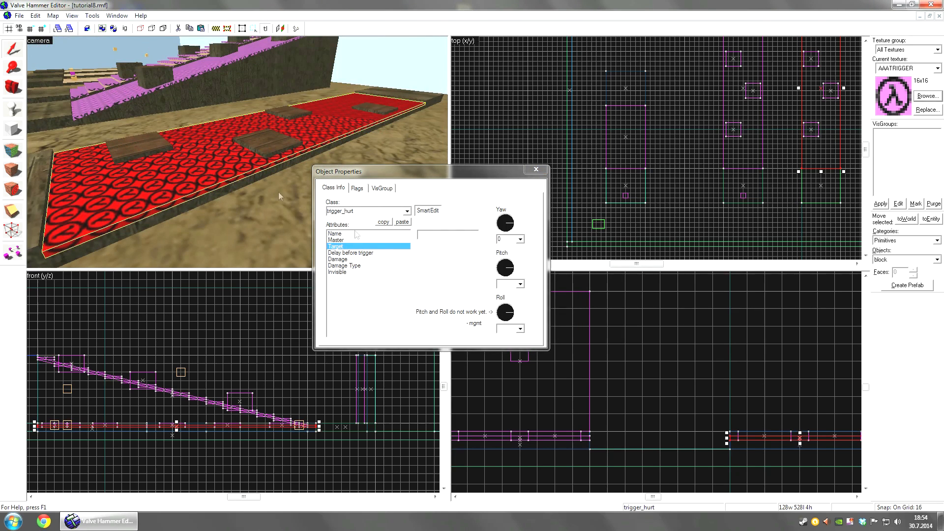
Review the Damage Type, Damage and Delay before trigger attributes of the trigger_hurt strip
{"action": "left_click", "coordinate": [355, 266]}
{"action": "left_click", "coordinate": [357, 259]}
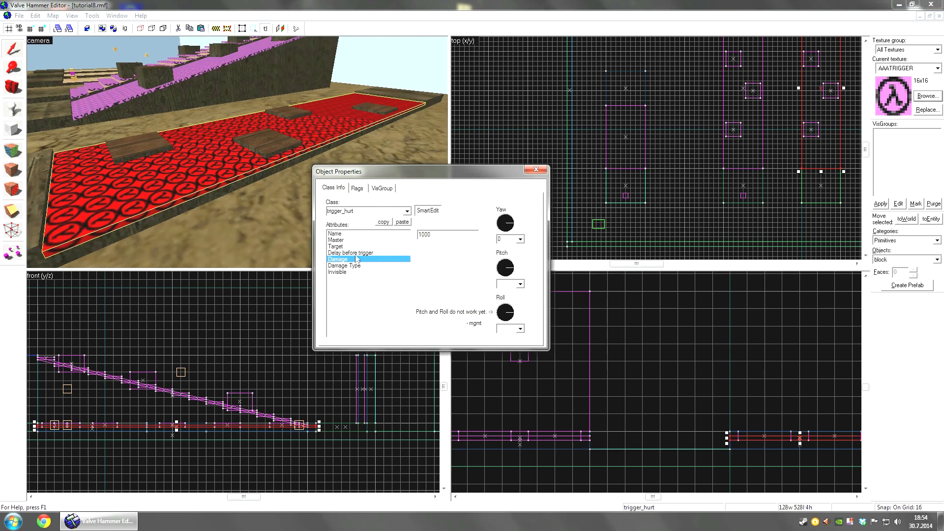
{"action": "left_click", "coordinate": [343, 254]}
{"action": "left_click", "coordinate": [345, 259]}
{"action": "left_click", "coordinate": [350, 253]}
{"action": "left_click", "coordinate": [348, 258]}
{"action": "left_click", "coordinate": [350, 254]}
{"action": "left_click_drag", "start_coordinate": [439, 235], "coordinate": [413, 230]}
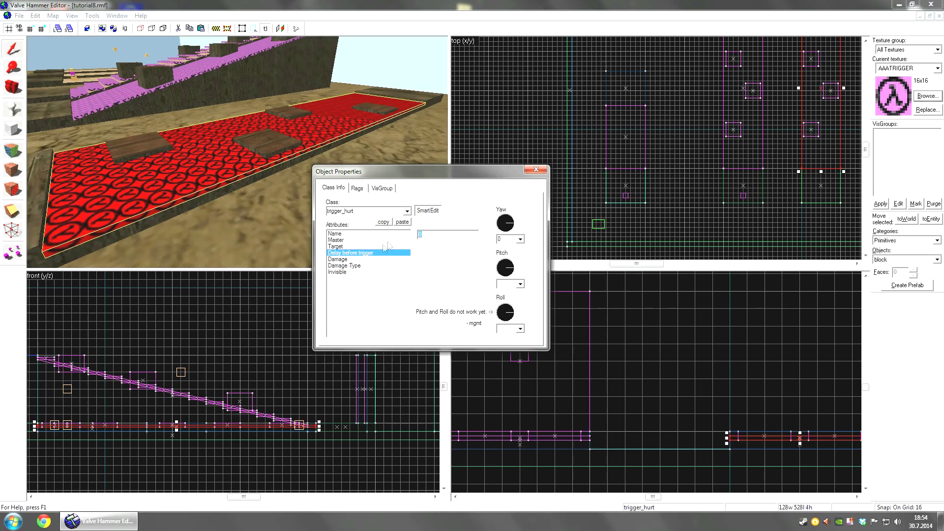
{"action": "type", "text": "1000"}
{"action": "left_click", "coordinate": [363, 252]}
{"action": "left_click", "coordinate": [426, 234]}
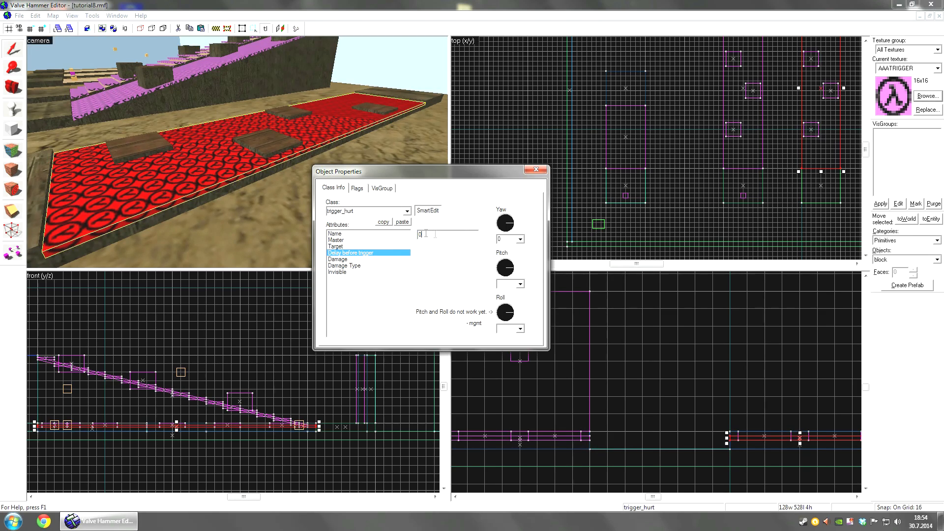
Show the trigger_hurt strip's Damage value again and view the whole strip with its blocks
{"action": "left_click", "coordinate": [344, 259]}
{"action": "left_click", "coordinate": [238, 153]}
{"action": "key", "text": "a"}
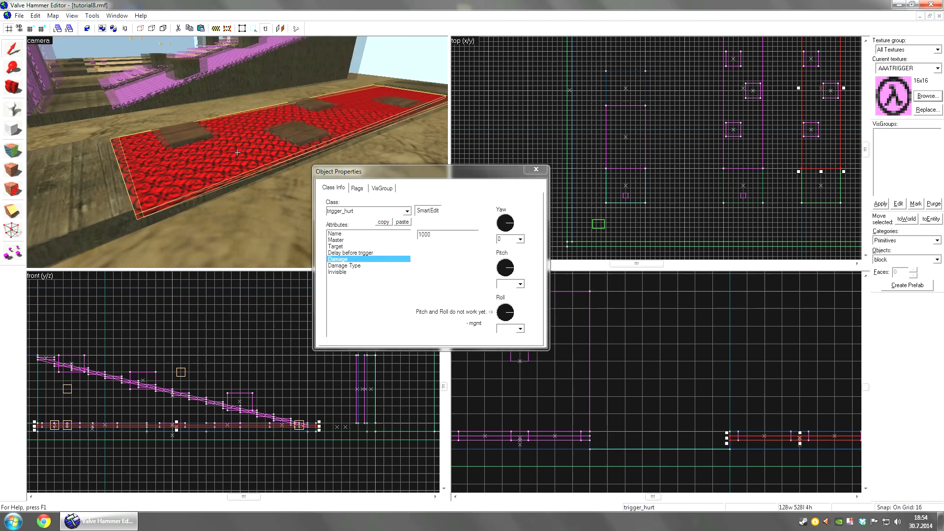
{"action": "key", "text": "z"}
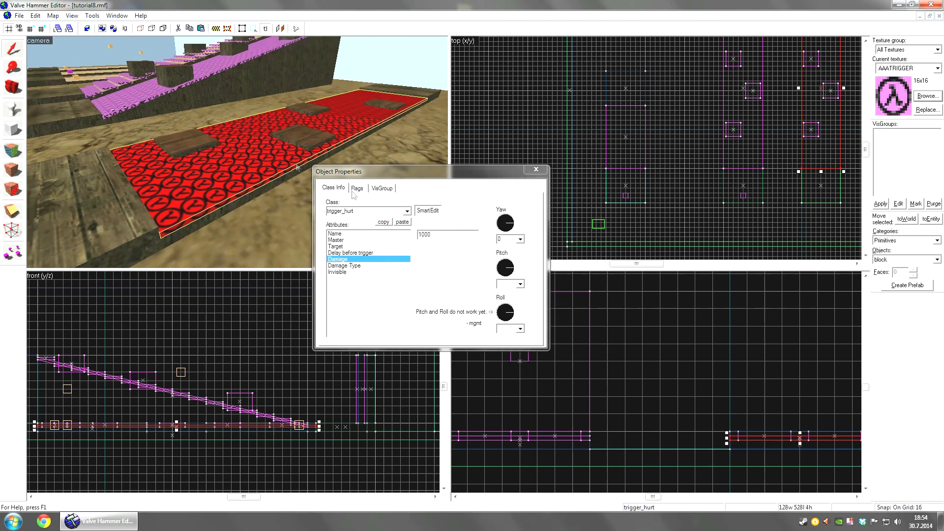
{"action": "left_click", "coordinate": [362, 259]}
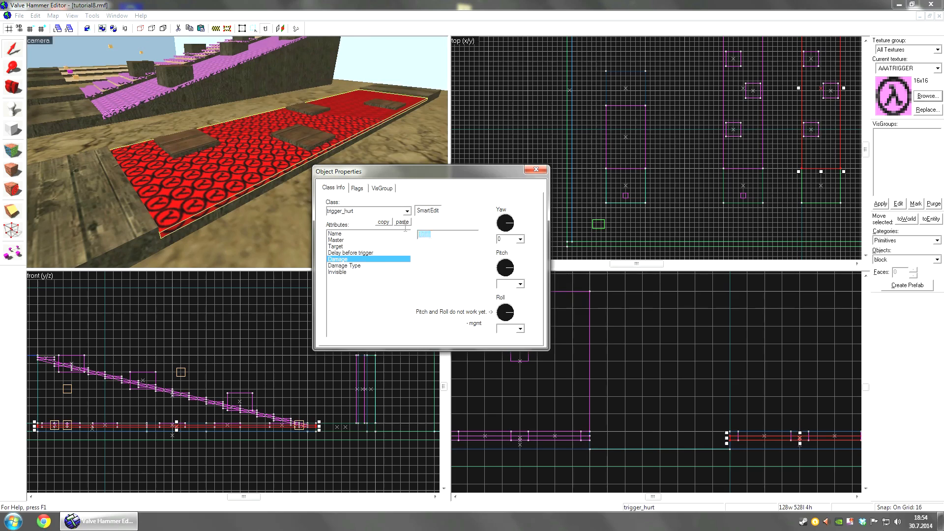
{"action": "left_click", "coordinate": [230, 153]}
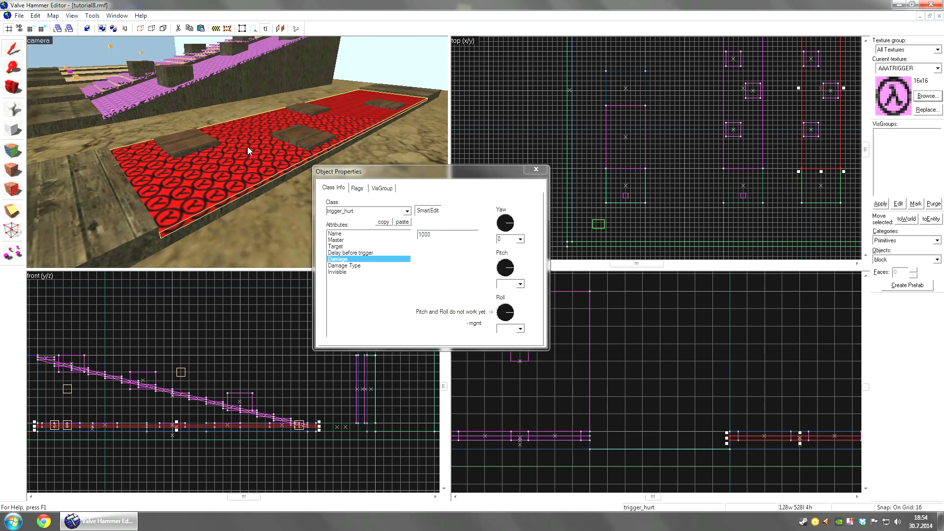
Point out the trigger_hurt strip's Damage value and examine the flat strip with its blocks from several sides
{"action": "left_click", "coordinate": [440, 236]}
{"action": "double_click", "coordinate": [439, 235]}
{"action": "left_click", "coordinate": [442, 236]}
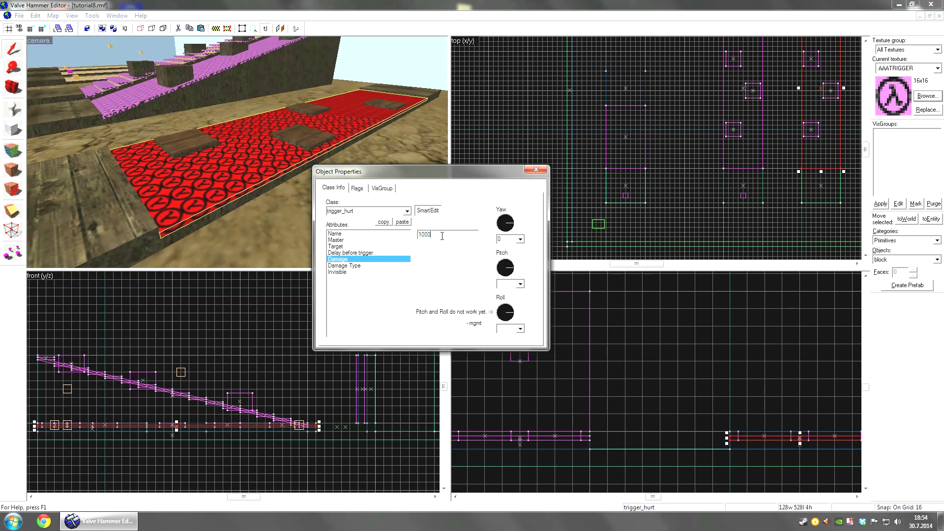
{"action": "left_click", "coordinate": [282, 155]}
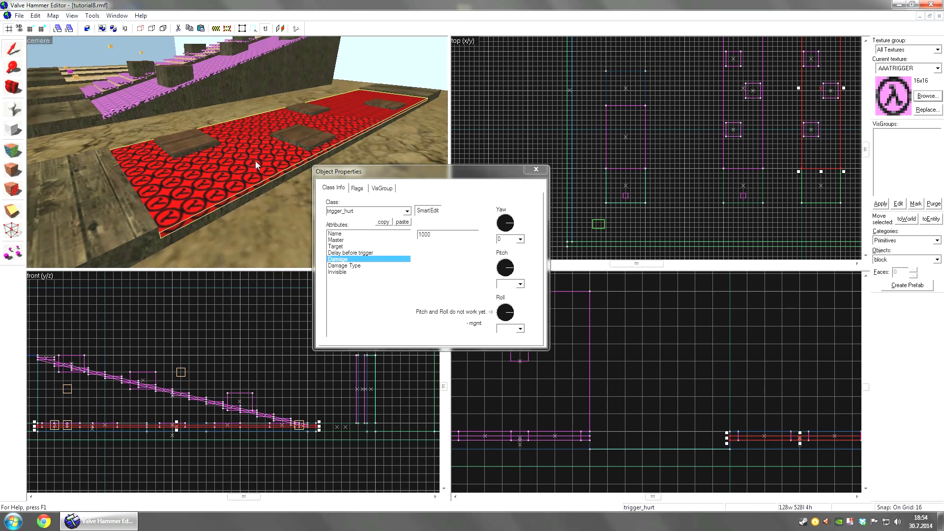
{"action": "key", "text": "z"}
{"action": "key", "text": "d"}
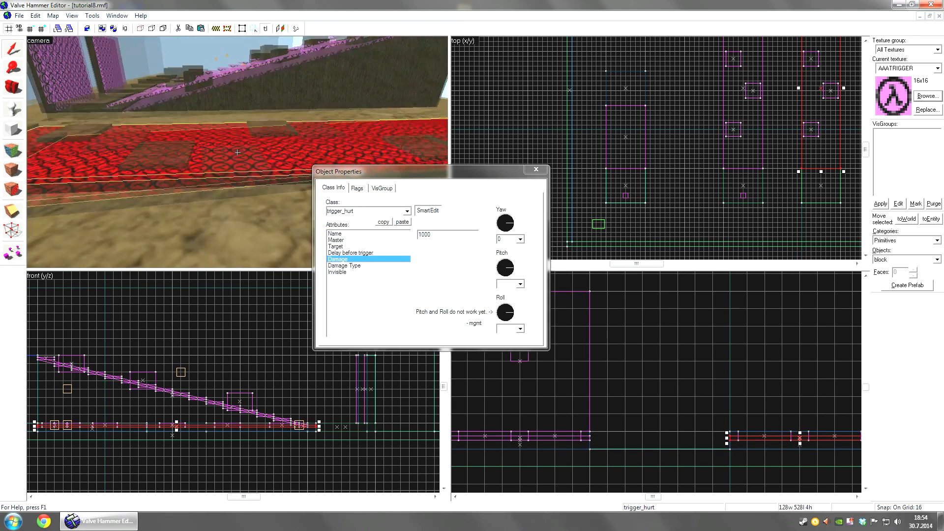
{"action": "key", "text": "d"}
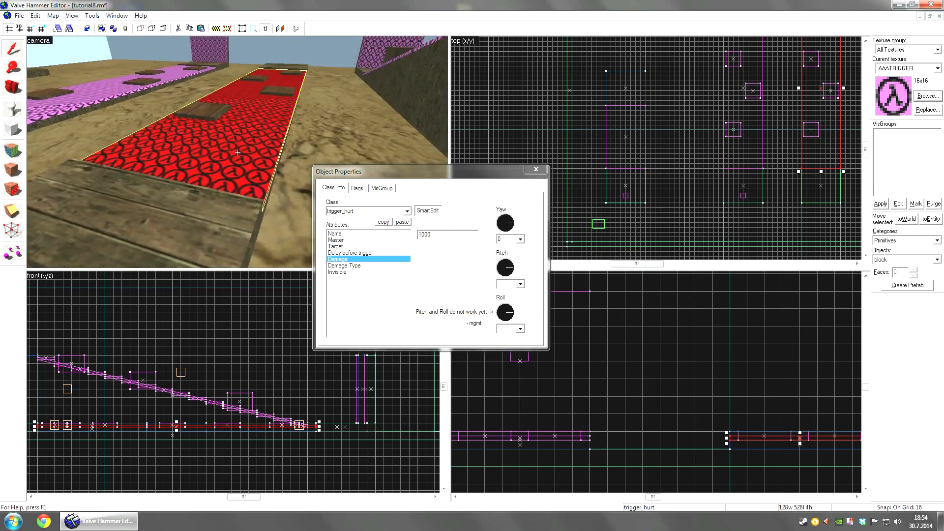
{"action": "key", "text": "d"}
{"action": "key", "text": "z"}
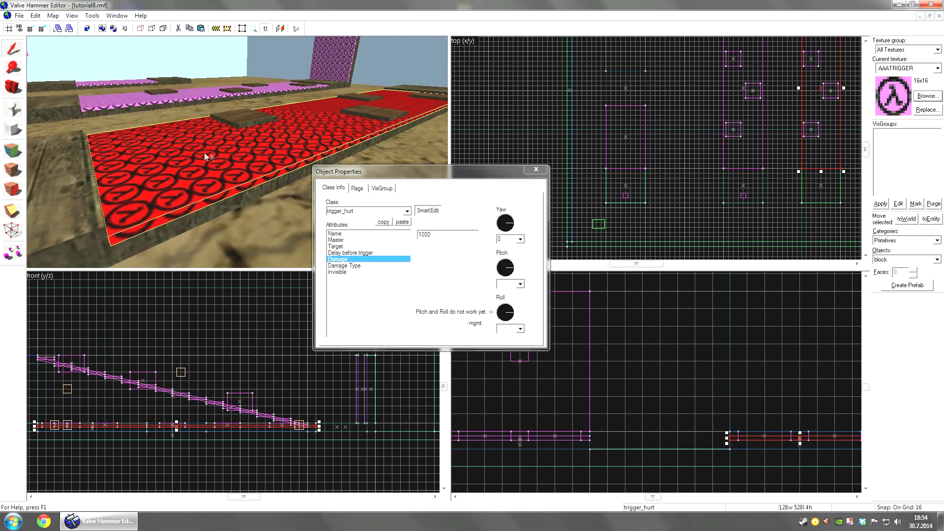
Recheck the Damage value in the flat trigger_hurt strip's properties and view the strip from its opposite side
{"action": "double_click", "coordinate": [437, 234]}
{"action": "left_click", "coordinate": [436, 234]}
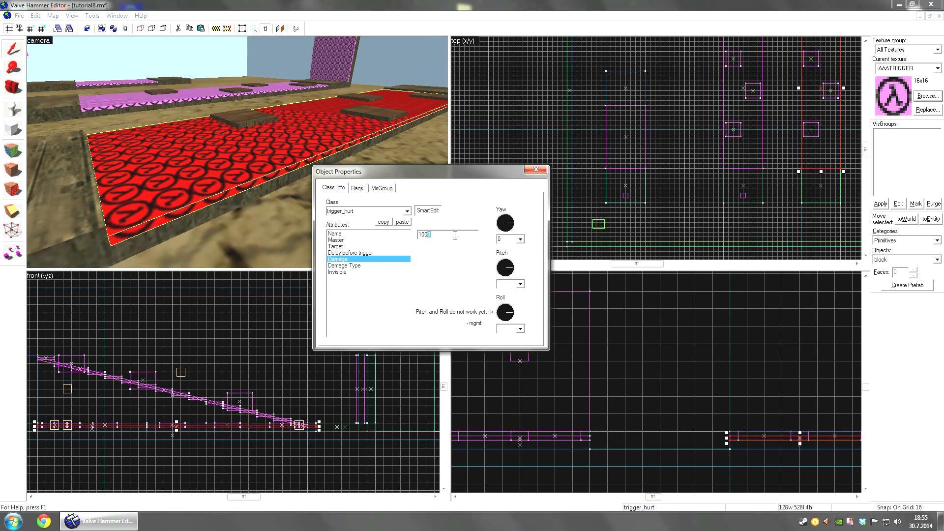
{"action": "left_click", "coordinate": [279, 146]}
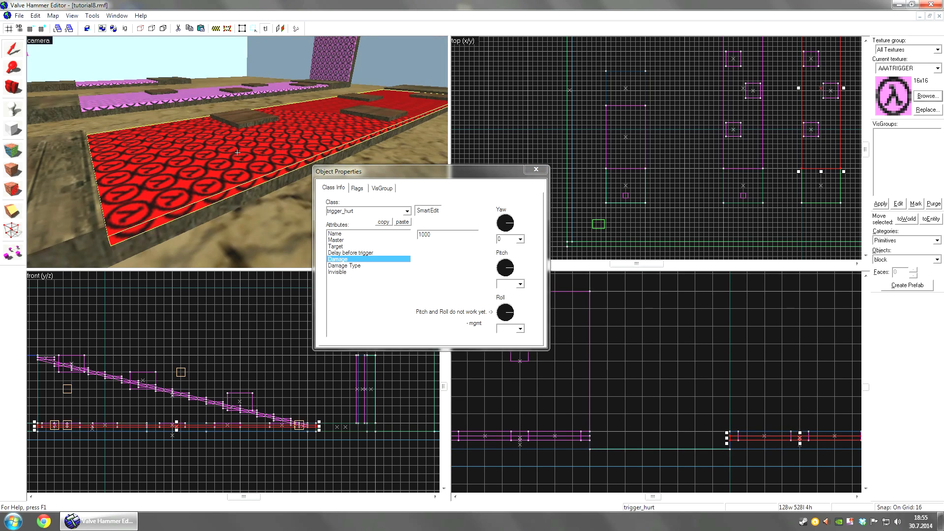
{"action": "key", "text": "a"}
{"action": "key", "text": "s"}
{"action": "key", "text": "d"}
{"action": "key", "text": "w"}
{"action": "key", "text": "w"}
{"action": "key", "text": "a"}
{"action": "key", "text": "z"}
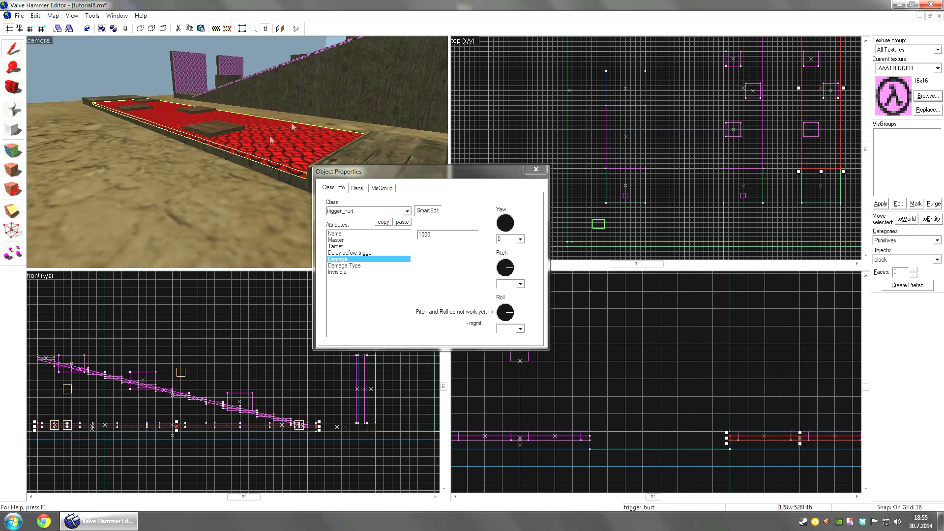
Examine the flat trigger_hurt strip up close, including its near edge beside the wooden platform
{"action": "left_click", "coordinate": [199, 172]}
{"action": "left_click", "coordinate": [267, 142]}
{"action": "key", "text": "z"}
{"action": "key", "text": "w"}
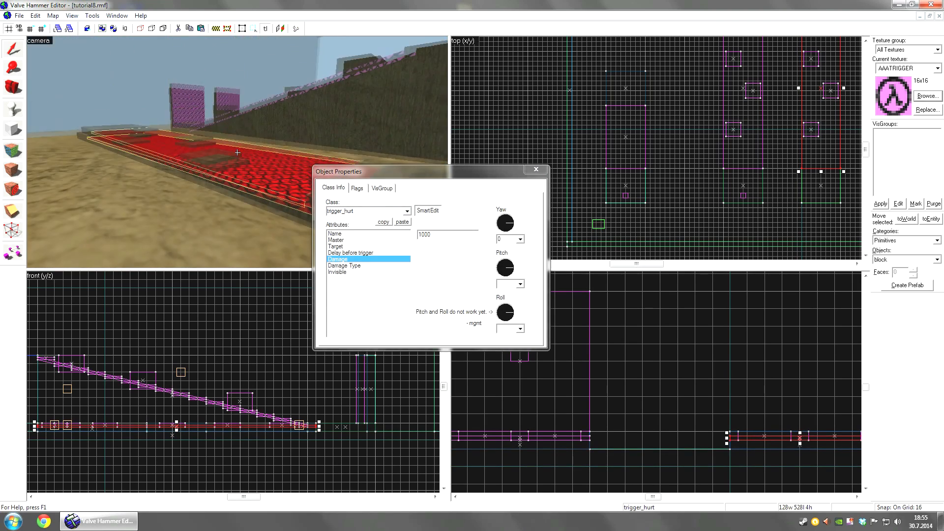
{"action": "key", "text": "w"}
{"action": "key", "text": "a"}
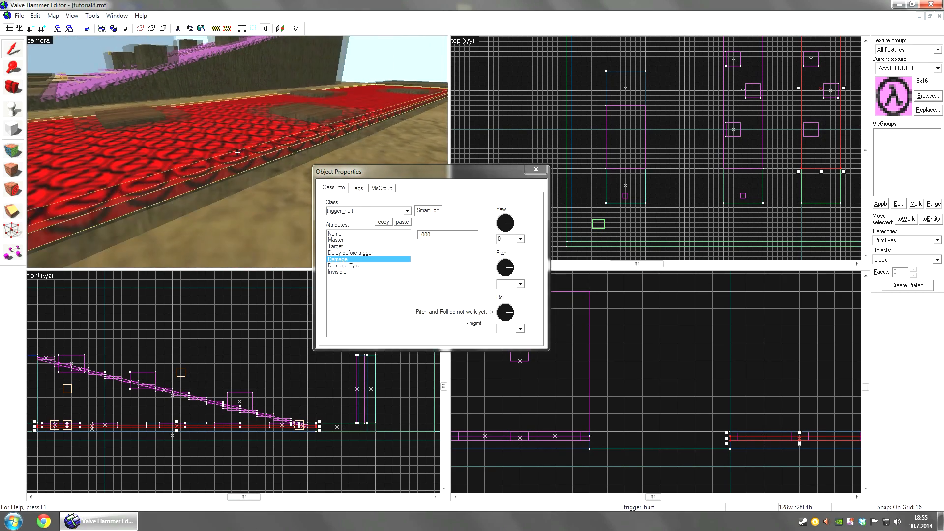
{"action": "key", "text": "s"}
{"action": "key", "text": "z"}
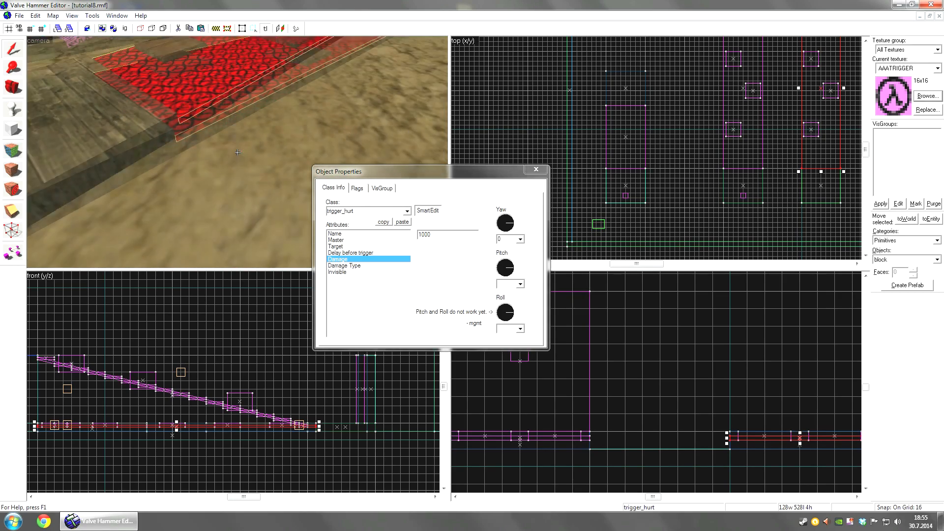
{"action": "key", "text": "s"}
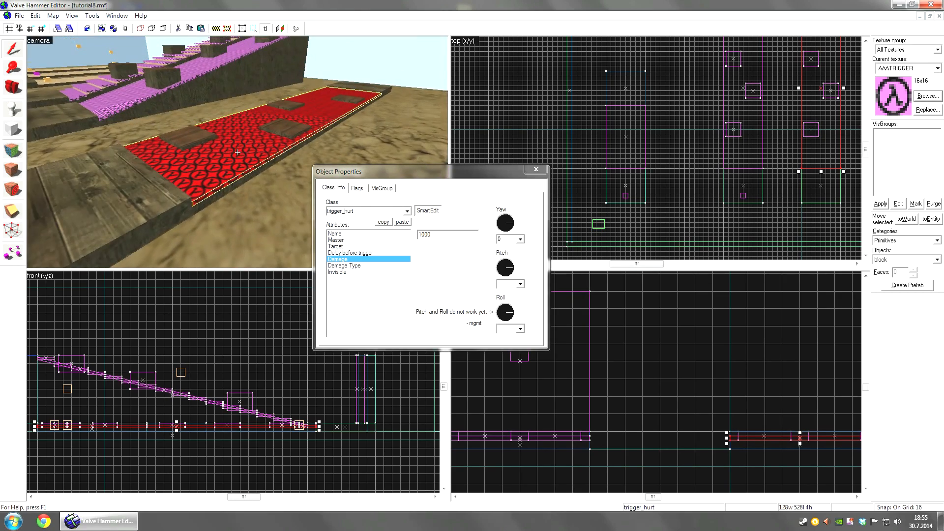
Review the flat strip's Damage attribute once more, reopening its object properties for a final check before closing them
{"action": "left_click", "coordinate": [362, 259]}
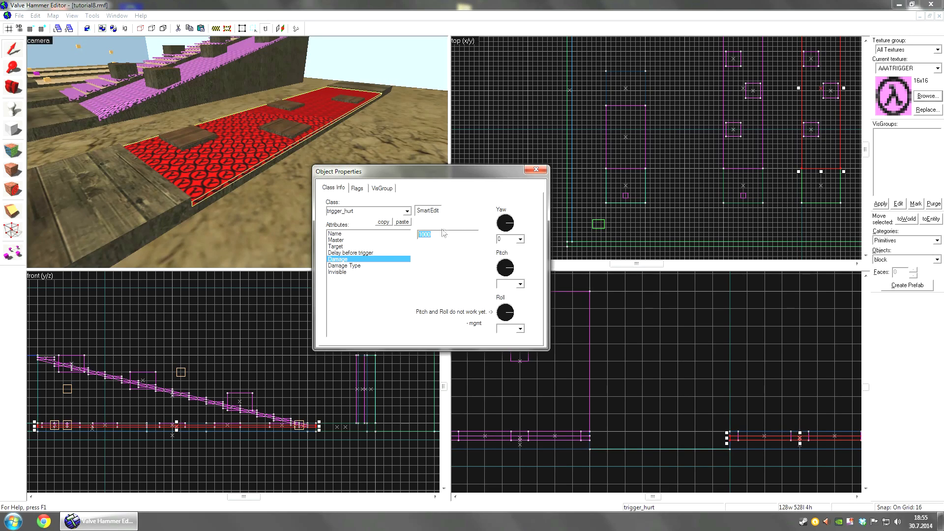
{"action": "left_click", "coordinate": [353, 259]}
{"action": "left_click", "coordinate": [267, 166]}
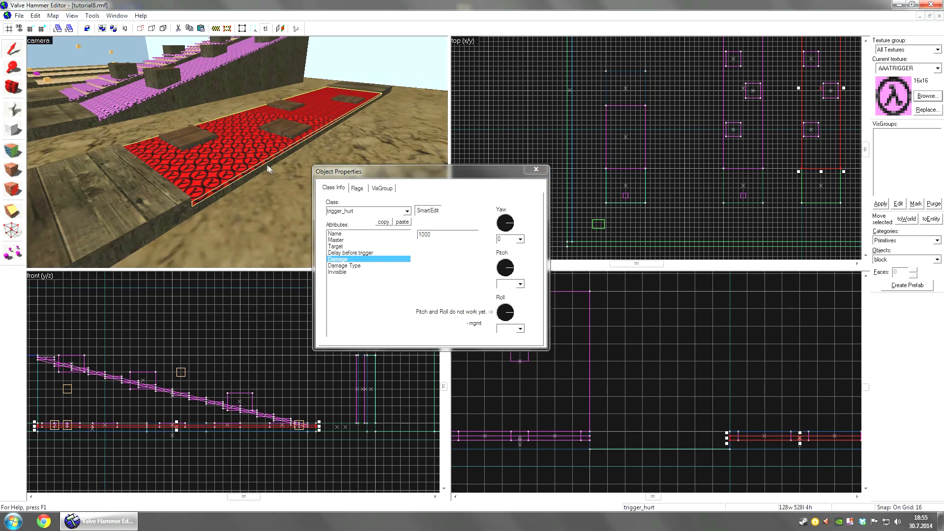
{"action": "left_click", "coordinate": [536, 171]}
{"action": "left_click", "coordinate": [36, 15]}
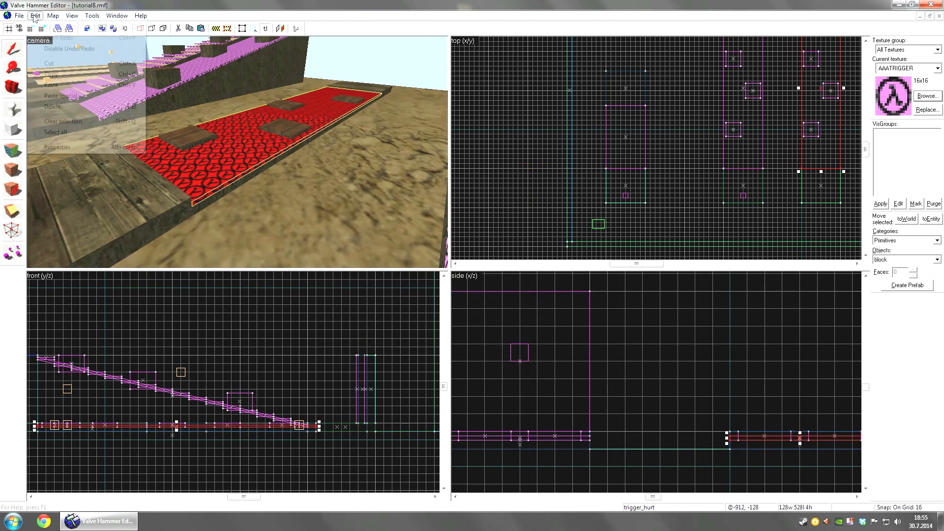
{"action": "left_click", "coordinate": [51, 148]}
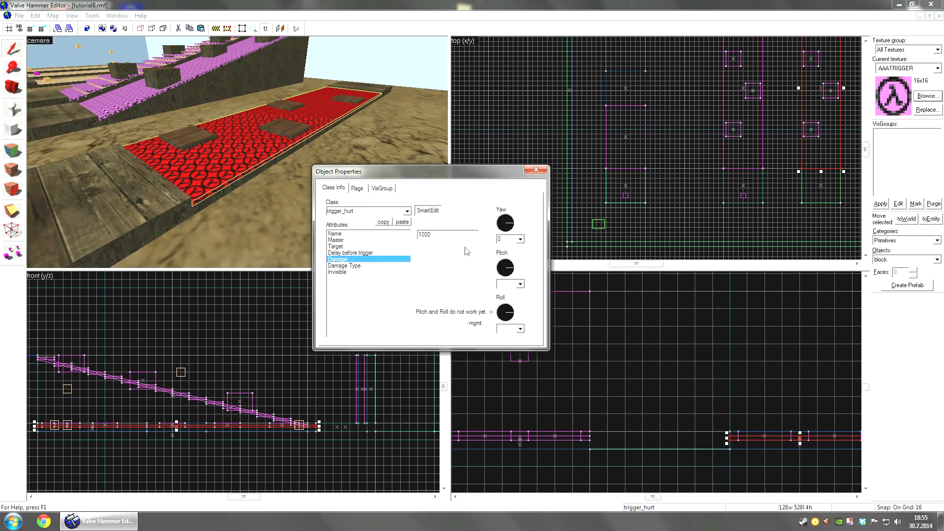
{"action": "left_click", "coordinate": [539, 170]}
Save the map after viewing the area around the trigger_hurt strip
{"action": "key", "text": "z"}
{"action": "key", "text": "w"}
{"action": "key", "text": "s"}
{"action": "key", "text": "z"}
{"action": "left_click", "coordinate": [19, 15]}
{"action": "left_click", "coordinate": [48, 59]}
Examine the ramp covered with stepped trigger brushes and blocks from its side and along its slope
{"action": "key", "text": "z"}
{"action": "key", "text": "w"}
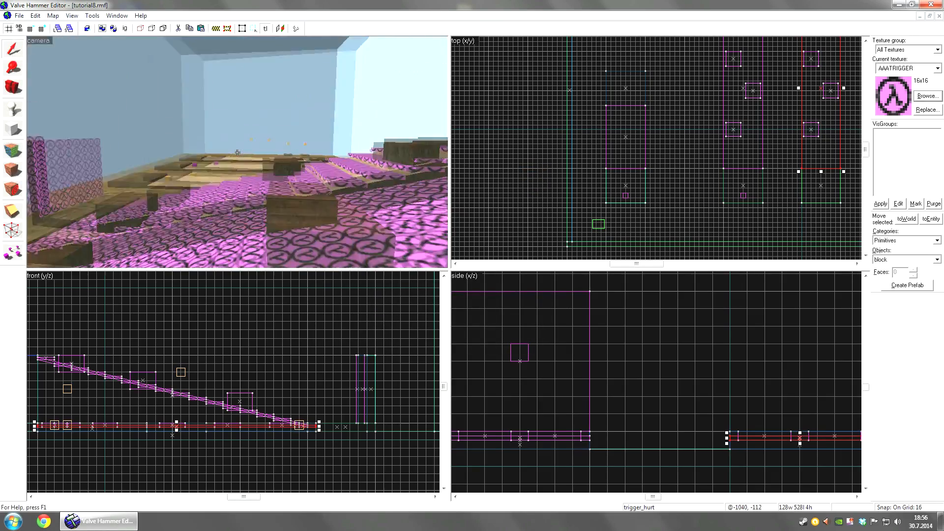
{"action": "key", "text": "s"}
{"action": "key", "text": "w"}
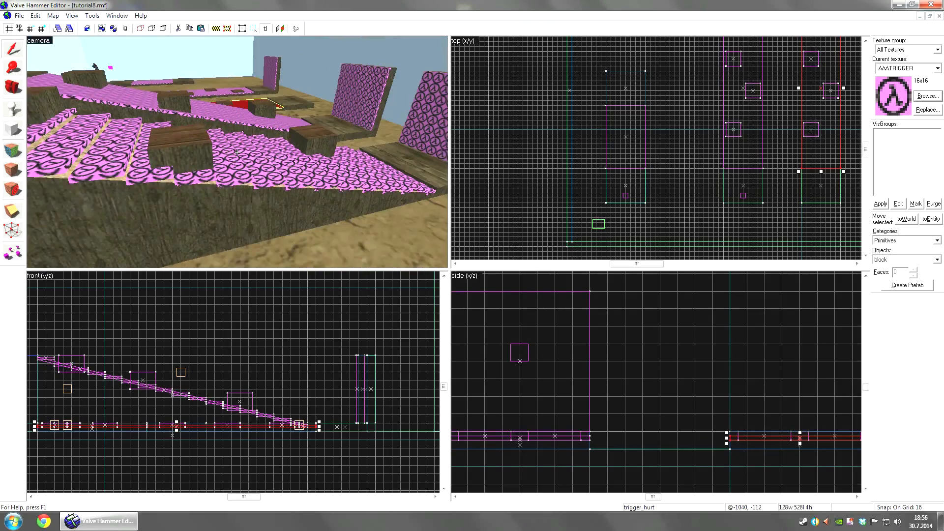
{"action": "key", "text": "s"}
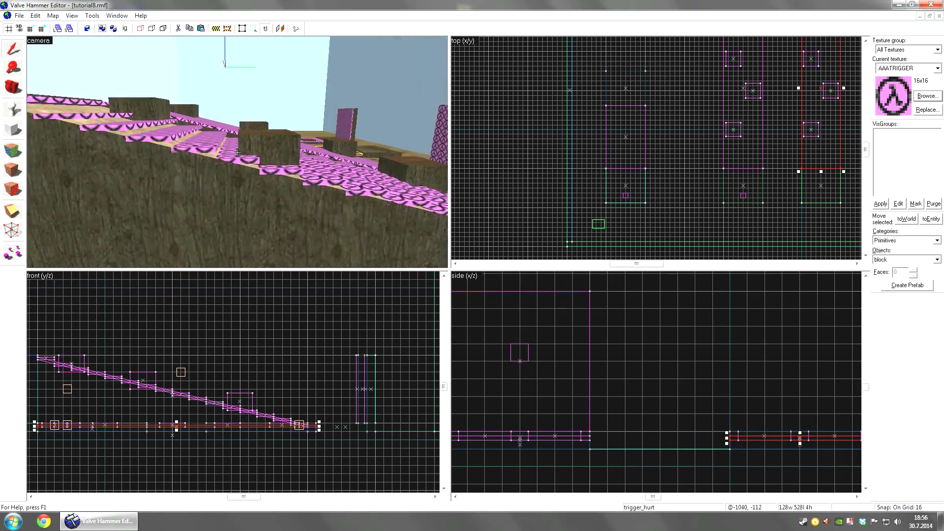
{"action": "key", "text": "w"}
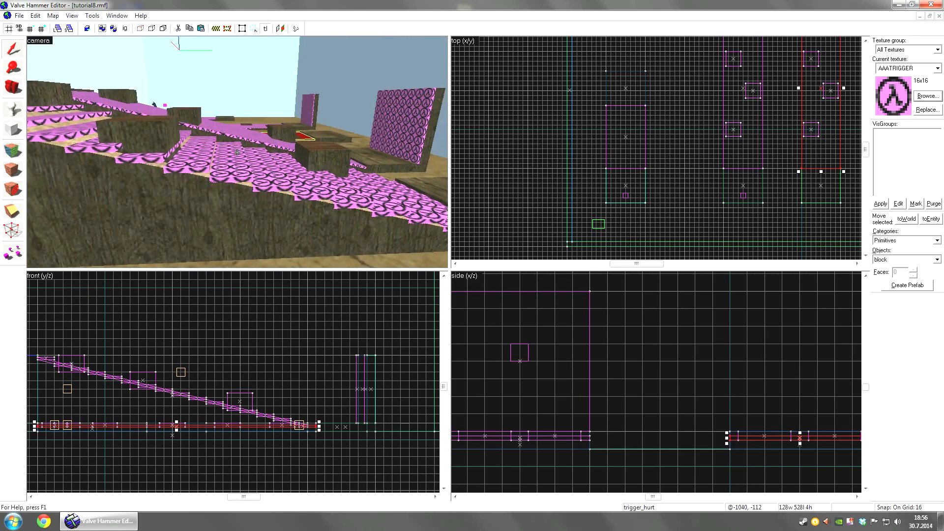
{"action": "key", "text": "s"}
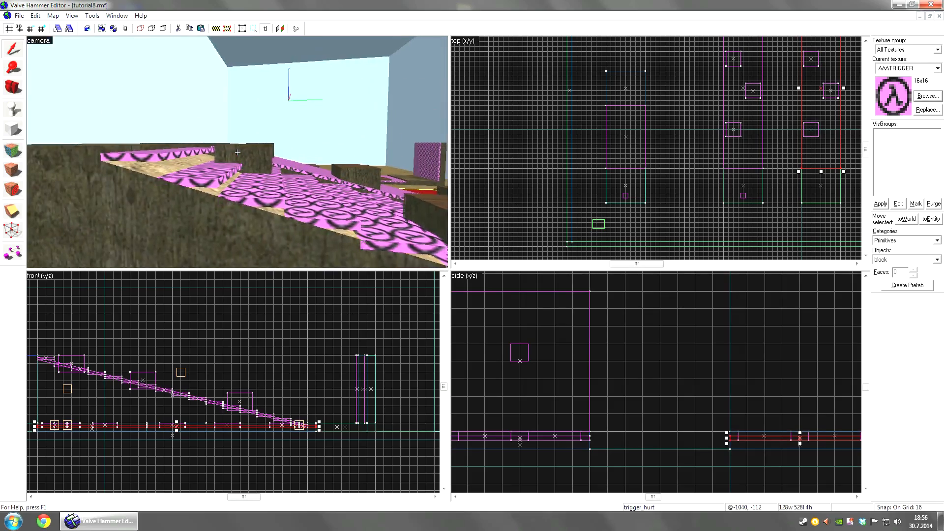
{"action": "key", "text": "w"}
Select the smooth sloped trigger_hurt strip on the neighbouring ramp and view how it runs beneath the blocks
{"action": "left_click", "coordinate": [237, 152]}
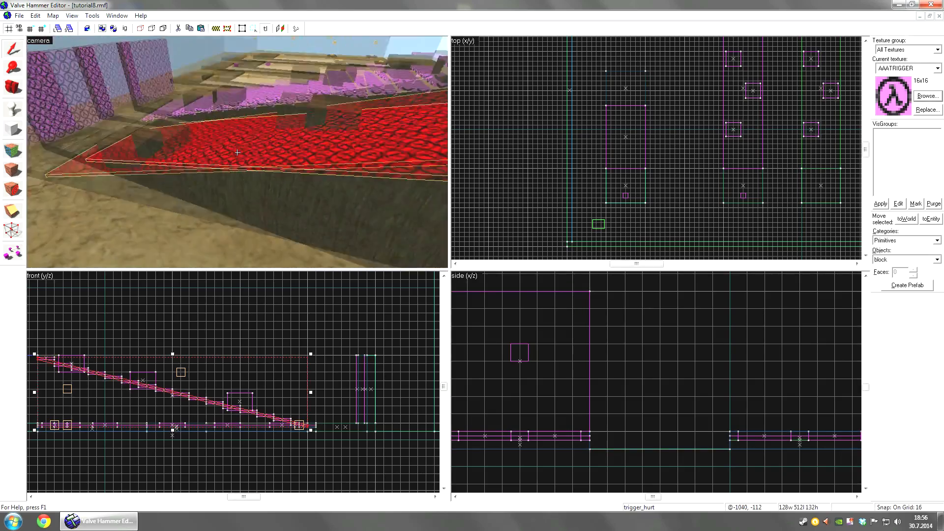
{"action": "key", "text": "w"}
{"action": "key", "text": "d"}
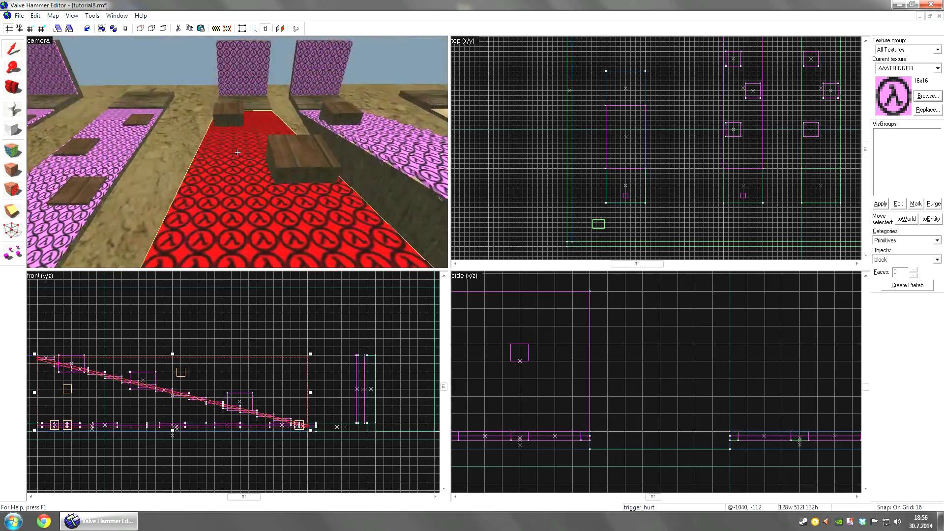
{"action": "key", "text": "a"}
{"action": "key", "text": "w"}
{"action": "key", "text": "a"}
Select a single stepped trigger_hurt brush midway up the ramp and compare it with the other steps
{"action": "left_click", "coordinate": [237, 153]}
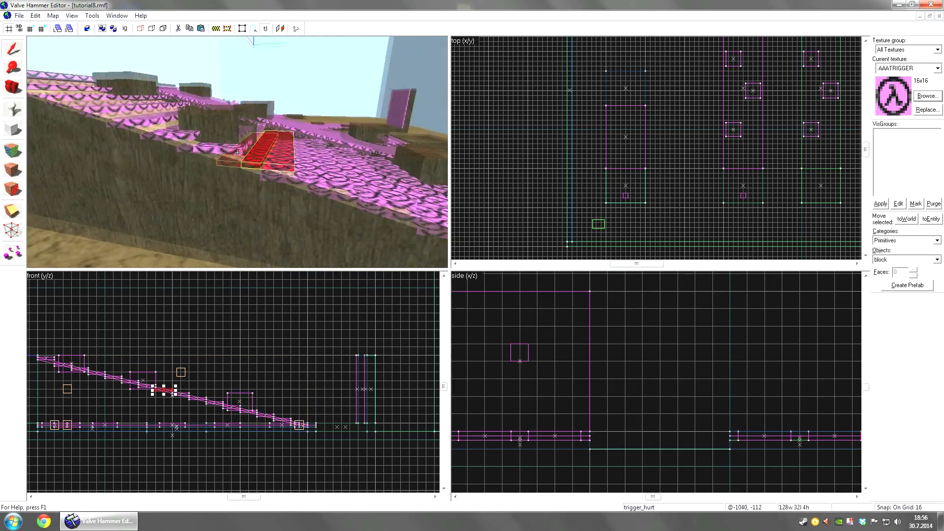
{"action": "key", "text": "a"}
{"action": "key", "text": "s"}
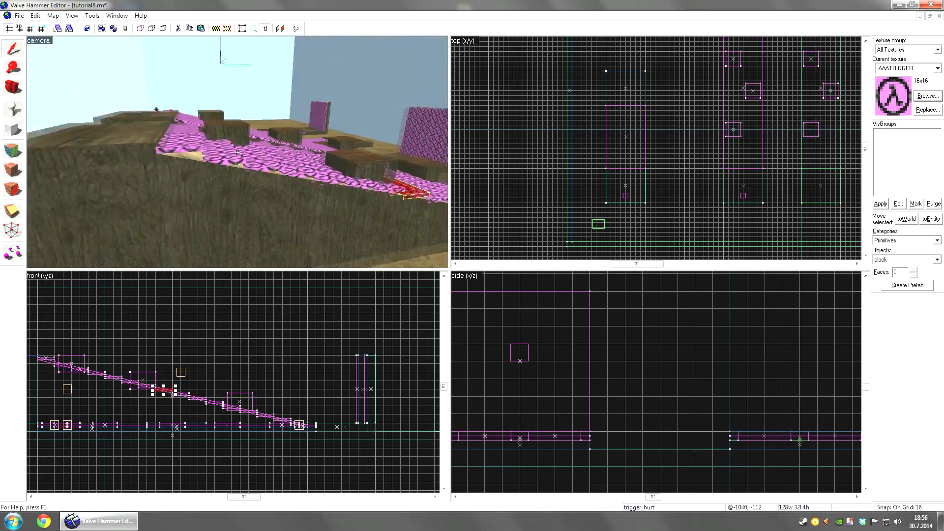
{"action": "key", "text": "w"}
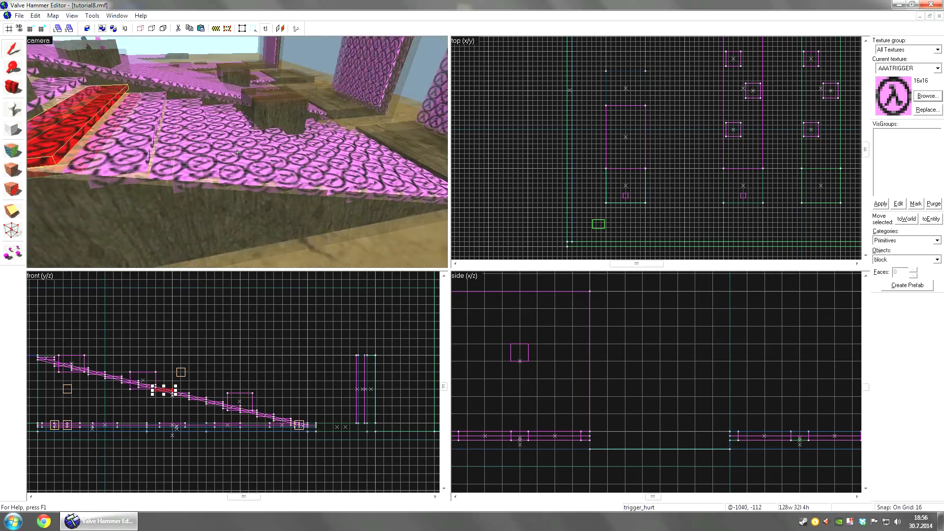
{"action": "key", "text": "s"}
{"action": "key", "text": "z"}
Select the smooth sloped trigger_hurt strip again and save the map
{"action": "left_click", "coordinate": [172, 96]}
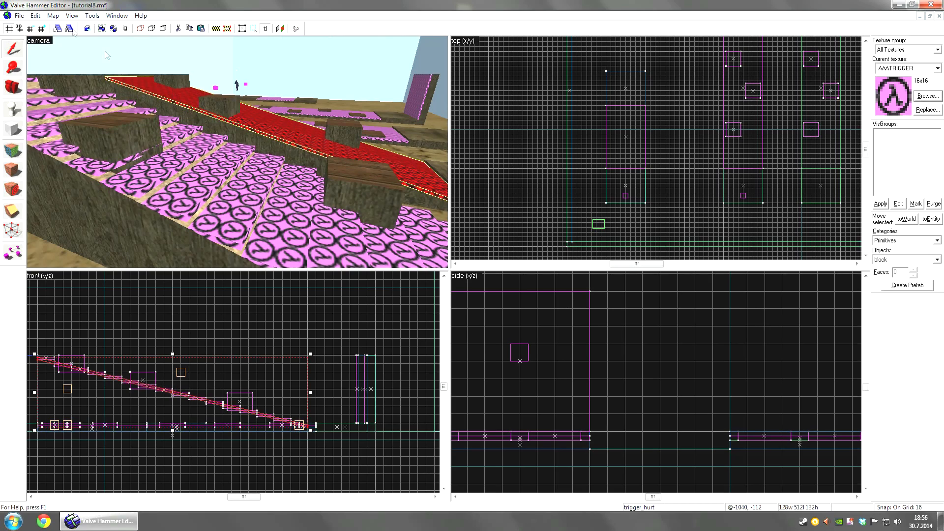
{"action": "left_click", "coordinate": [18, 17]}
{"action": "left_click", "coordinate": [42, 59]}
Inspect the sloped trigger_hurt strip's profile against the stepped brushes in the front view
{"action": "left_click", "coordinate": [256, 95]}
{"action": "left_click", "coordinate": [262, 131]}
{"action": "key", "text": "Left"}
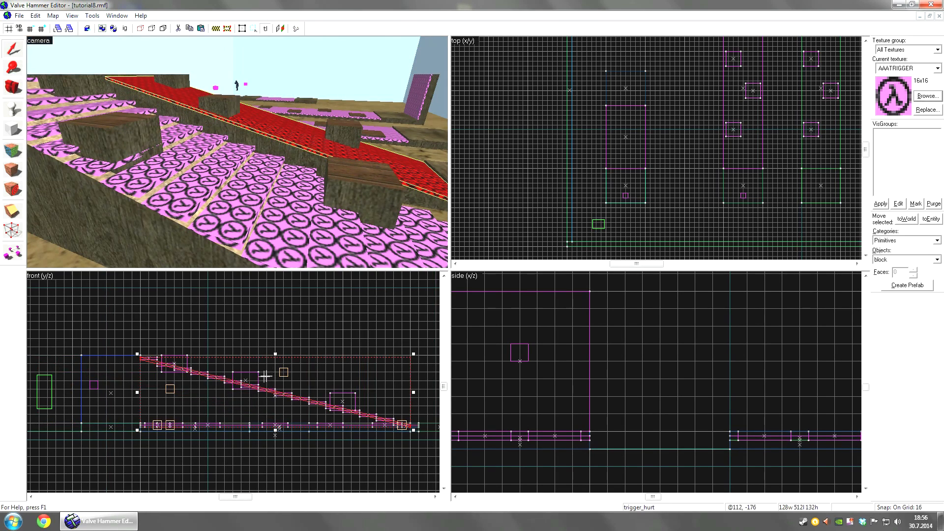
{"action": "scroll", "coordinate": [266, 375], "scroll_direction": "down", "scroll_amount": 1}
{"action": "key", "text": "Right"}
{"action": "scroll", "coordinate": [233, 381], "scroll_direction": "up", "scroll_amount": 1}
{"action": "key", "text": "Left"}
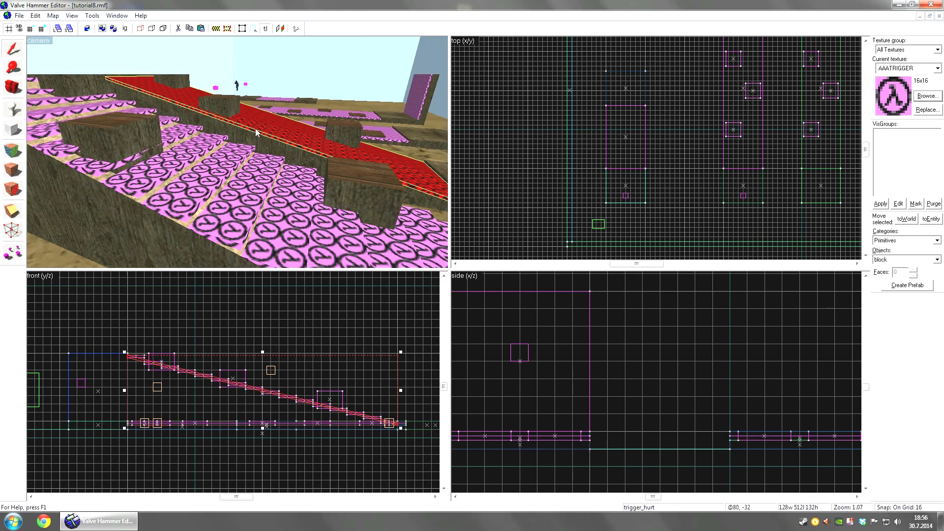
Examine the sloped trigger_hurt strip and its blocks in 3D and at closer range in the front view
{"action": "key", "text": "z"}
{"action": "key", "text": "d"}
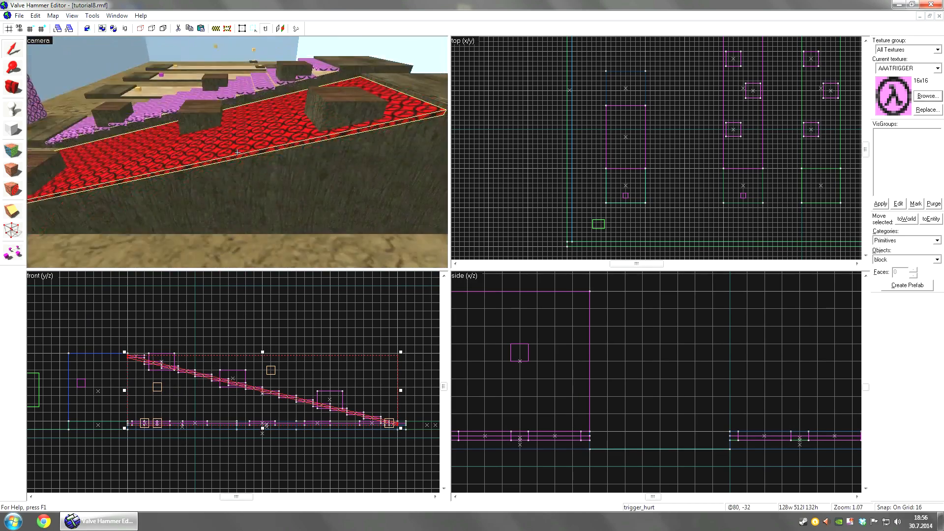
{"action": "key", "text": "d"}
{"action": "key", "text": "z"}
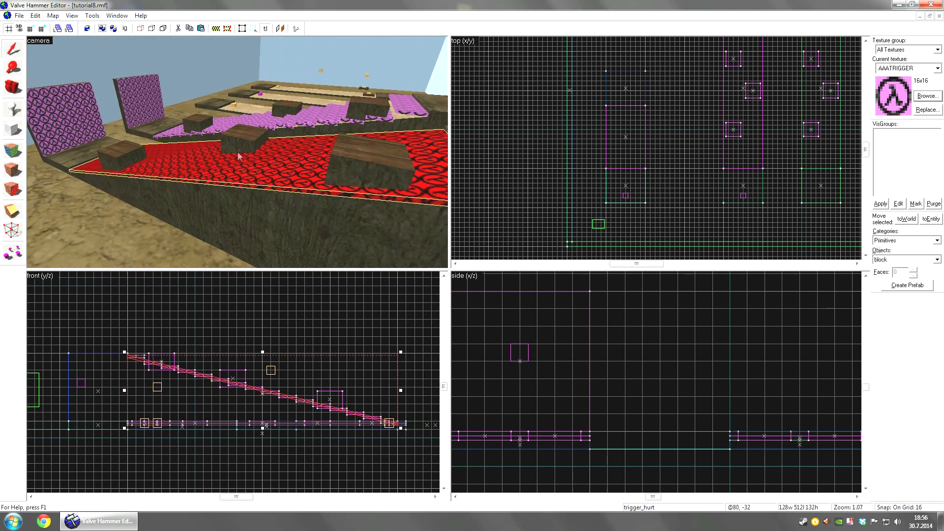
{"action": "key", "text": "z"}
{"action": "key", "text": "s"}
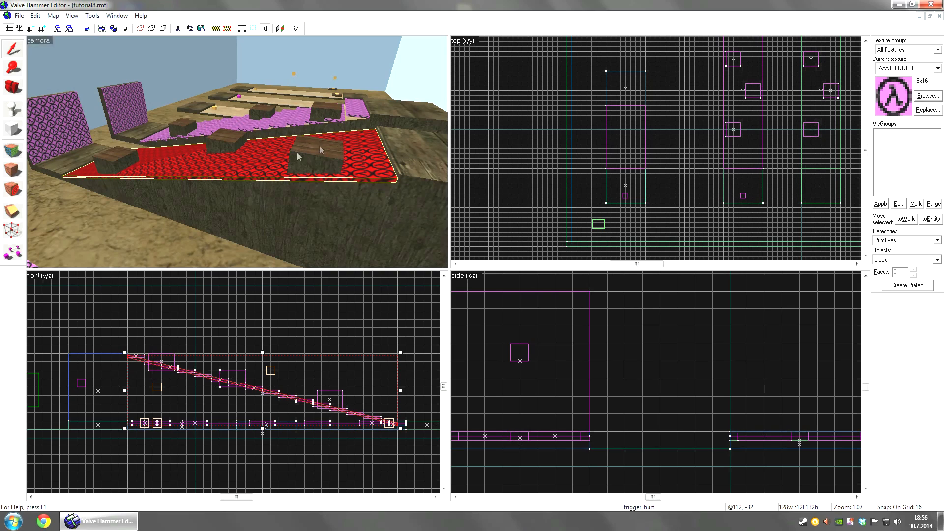
{"action": "scroll", "coordinate": [262, 355], "scroll_direction": "up", "scroll_amount": 2}
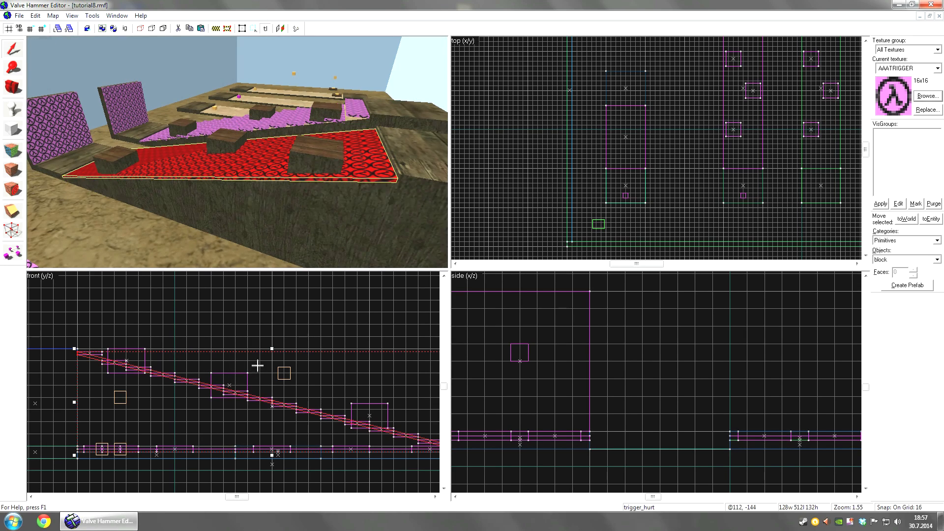
Select the solid ramp beneath the sloped strip, and reselect the trigger_hurt strip to compare the two
{"action": "key", "text": "z"}
{"action": "key", "text": "w"}
{"action": "left_click", "coordinate": [237, 152]}
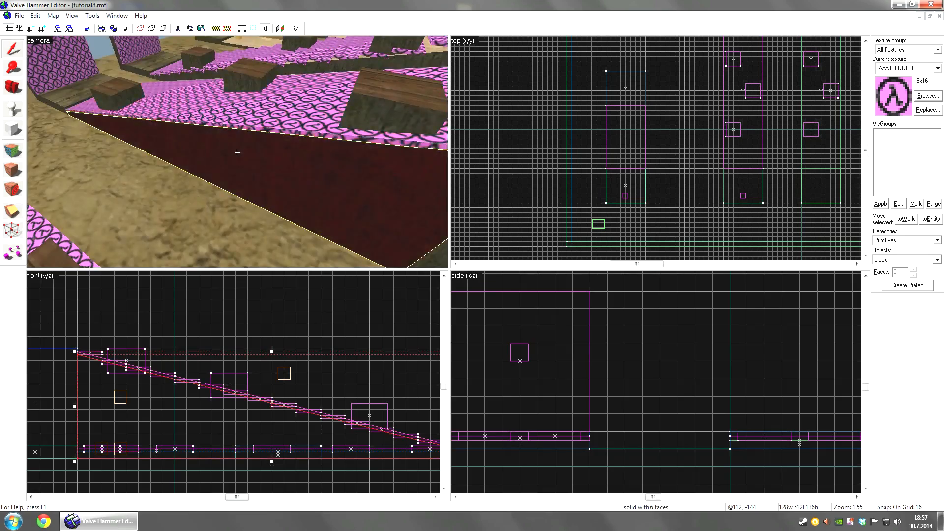
{"action": "key", "text": "s"}
{"action": "left_click", "coordinate": [237, 152]}
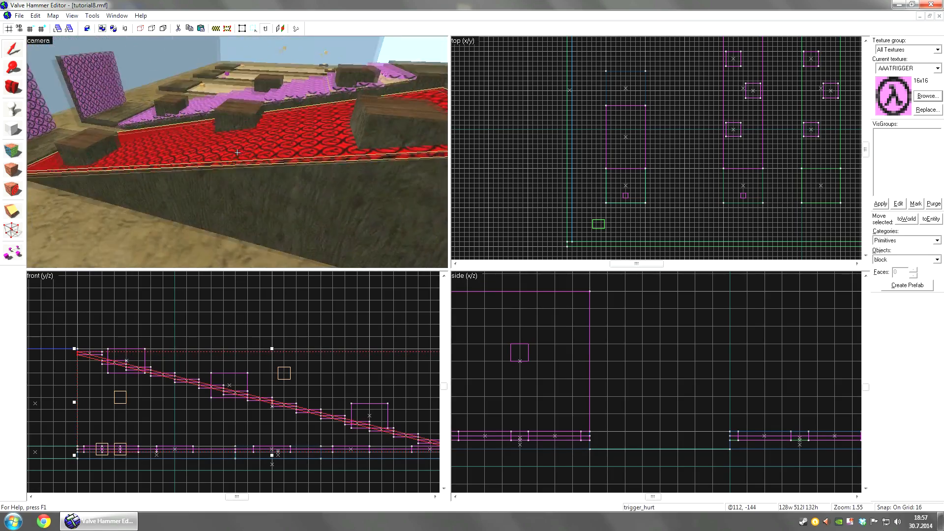
Try shifting the sloped trigger_hurt strip 16 units along and down into the solid ramp, and undo the move
{"action": "key", "text": "a"}
{"action": "key", "text": "d"}
{"action": "key", "text": "z"}
{"action": "left_click", "coordinate": [270, 183]}
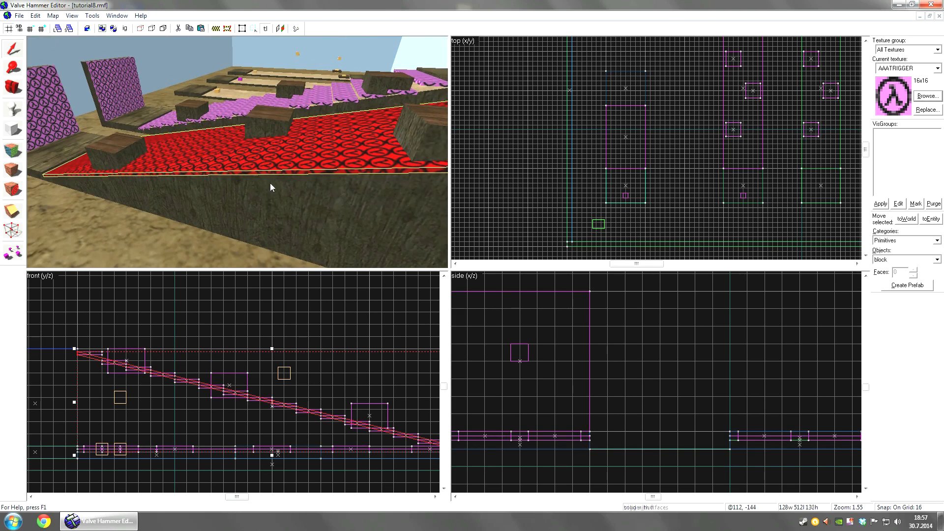
{"action": "left_click_drag", "start_coordinate": [300, 372], "coordinate": [315, 381]}
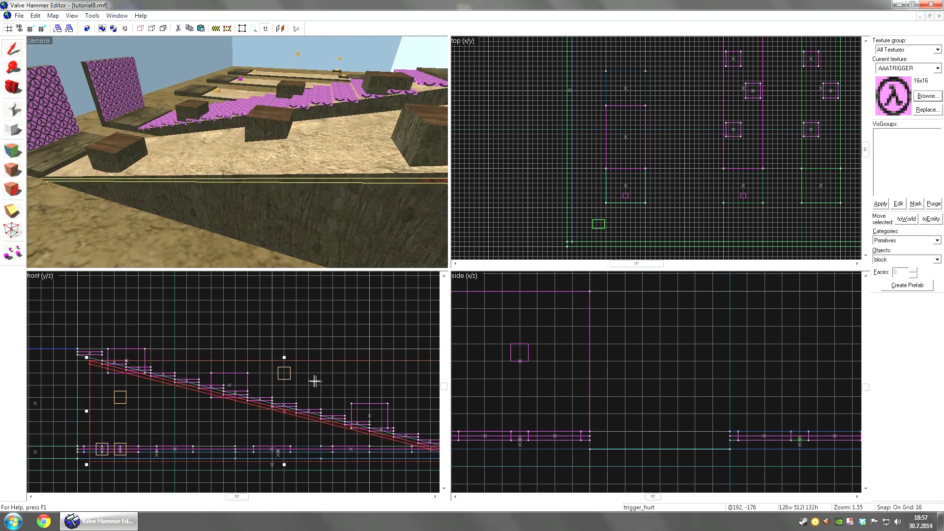
{"action": "key", "text": "ctrl+z"}
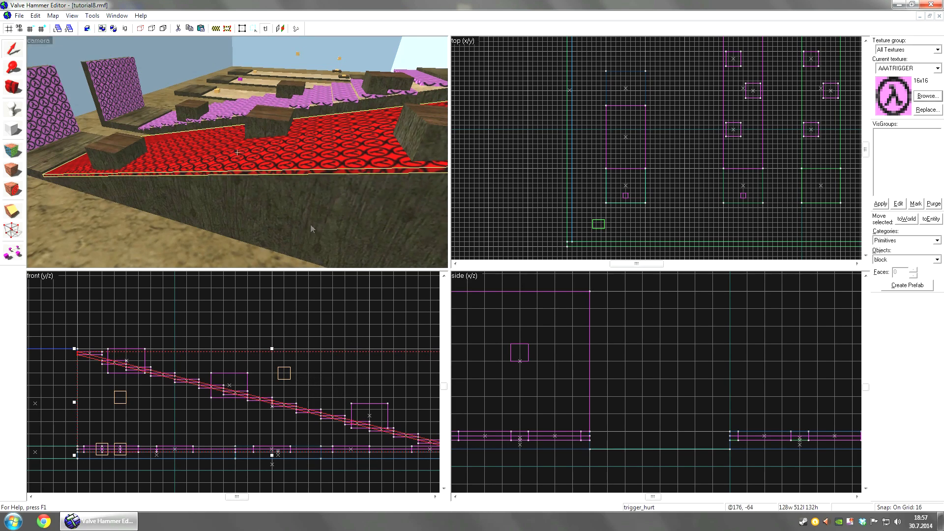
Compare the smooth sloped trigger_hurt strip with the neighbouring stepped brushes in 3D and in the front view
{"action": "key", "text": "z"}
{"action": "scroll", "coordinate": [303, 377], "scroll_direction": "down", "scroll_amount": 1}
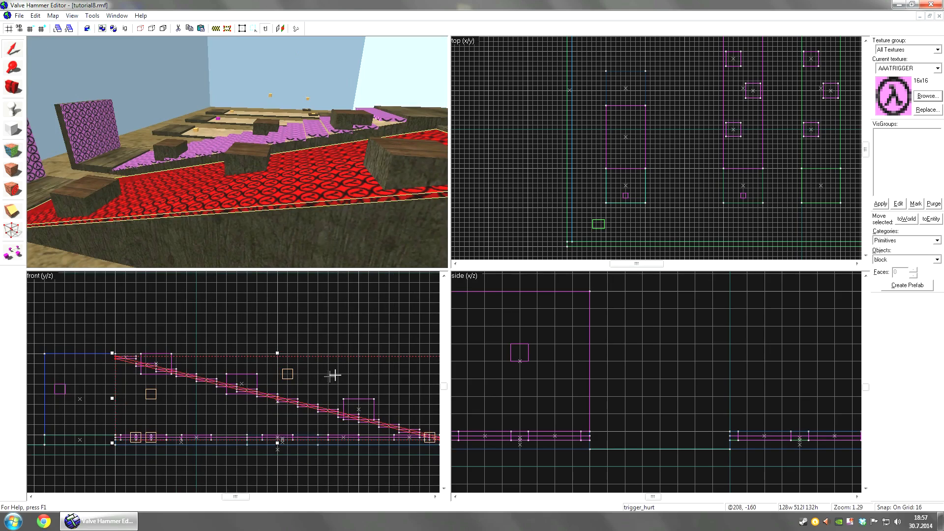
{"action": "key", "text": "w"}
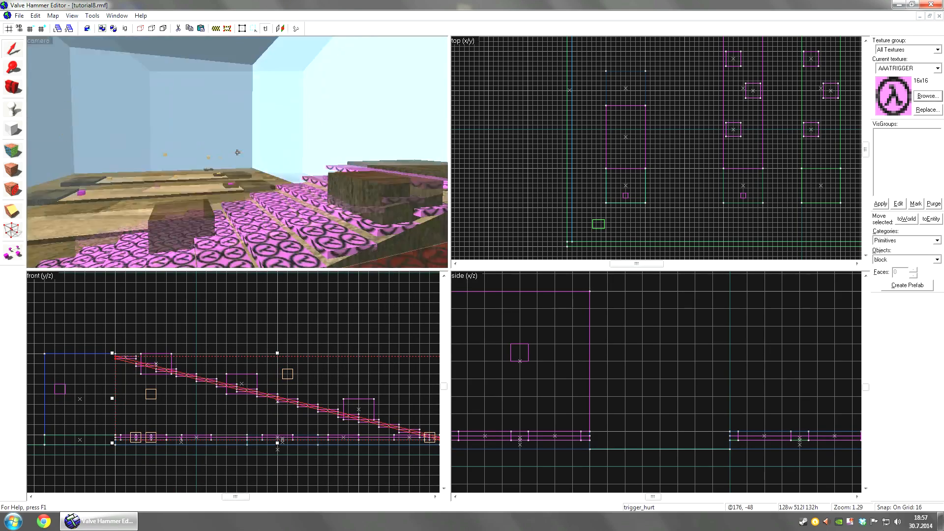
{"action": "key", "text": "s"}
{"action": "key", "text": "a"}
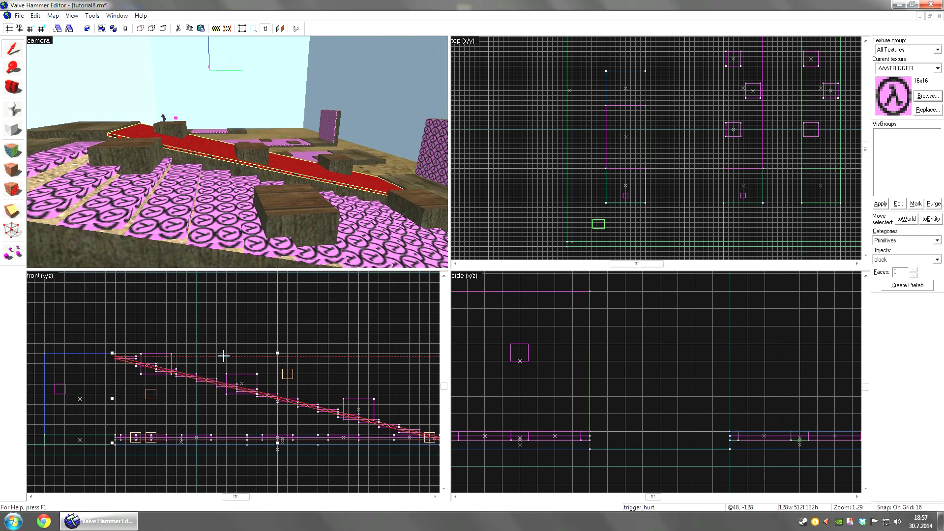
{"action": "scroll", "coordinate": [223, 356], "scroll_direction": "down", "scroll_amount": 1}
{"action": "key", "text": "z"}
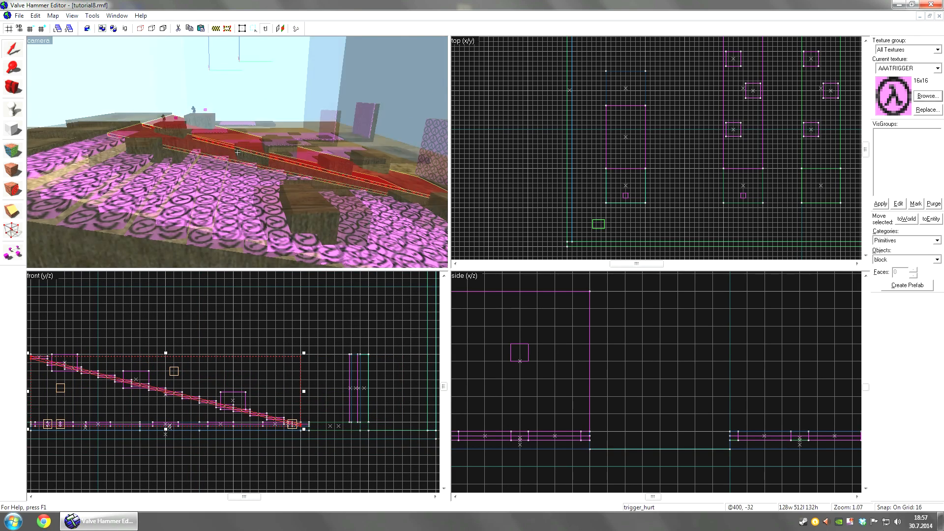
Select the stepped trigger_hurt brushes one after another down the ramp to check each brush's position along the slope
{"action": "left_click", "coordinate": [237, 153]}
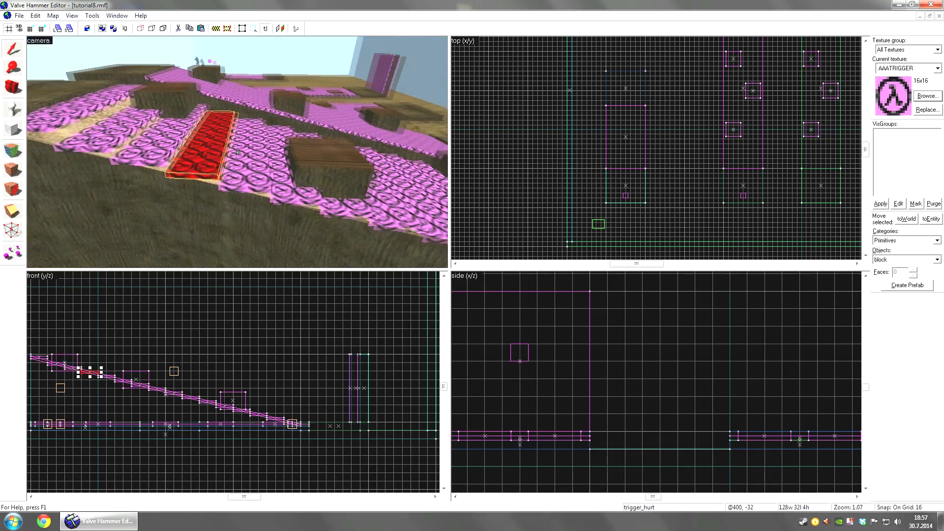
{"action": "left_click", "coordinate": [237, 152]}
{"action": "key", "text": "d"}
{"action": "left_click", "coordinate": [238, 152]}
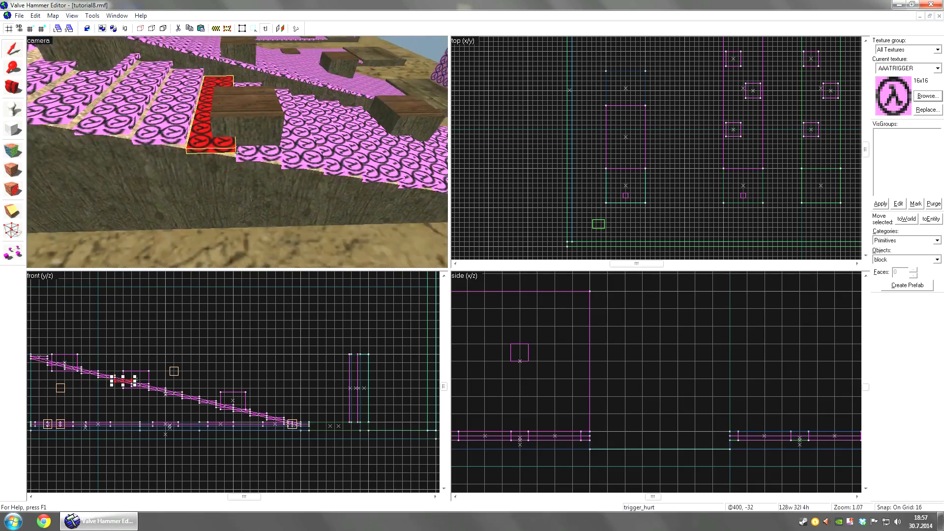
{"action": "left_click", "coordinate": [237, 152]}
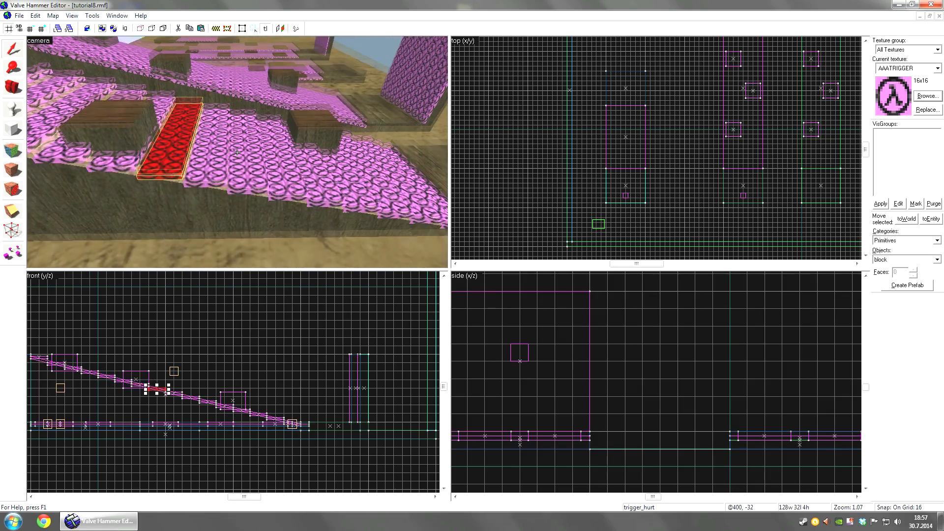
{"action": "left_click", "coordinate": [237, 153]}
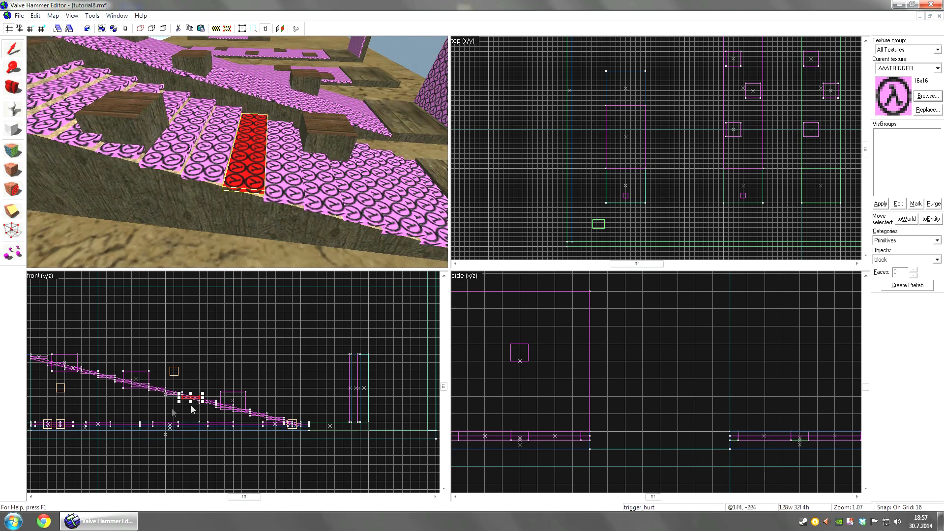
{"action": "left_click", "coordinate": [296, 173]}
{"action": "left_click", "coordinate": [312, 187]}
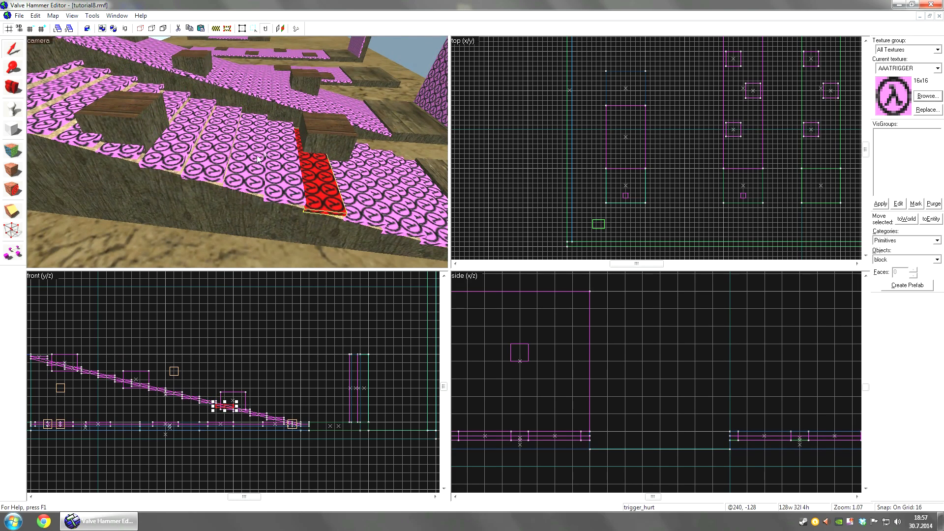
{"action": "left_click", "coordinate": [356, 195]}
{"action": "left_click", "coordinate": [431, 222]}
{"action": "left_click", "coordinate": [401, 202]}
{"action": "key", "text": "z"}
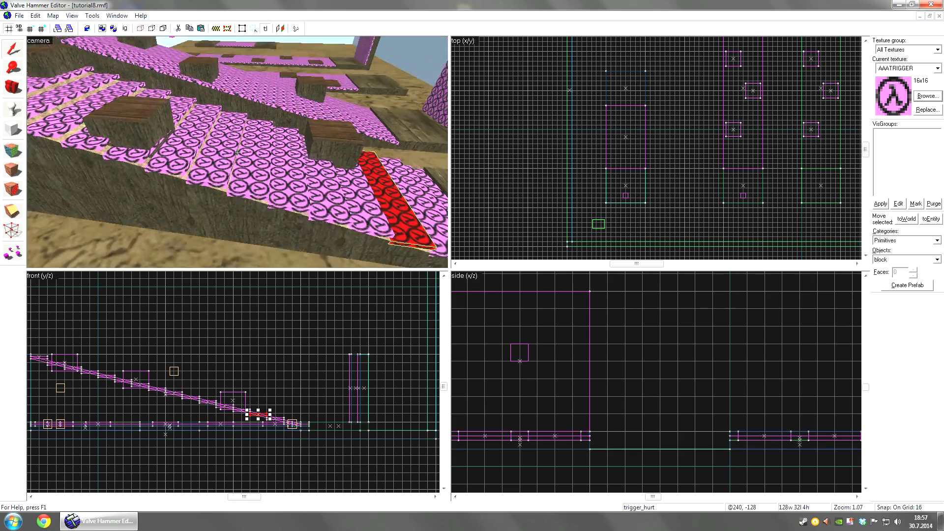
Select the stepped trigger_hurt brush under the uppermost block and examine its front edge up close
{"action": "key", "text": "w"}
{"action": "key", "text": "a"}
{"action": "key", "text": "z"}
{"action": "left_click", "coordinate": [213, 142]}
{"action": "key", "text": "z"}
{"action": "key", "text": "w"}
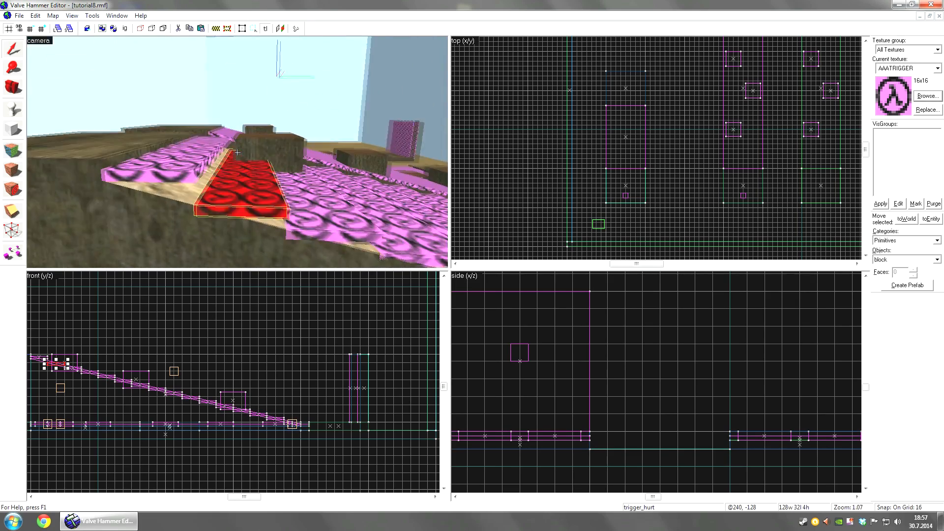
{"action": "key", "text": "w"}
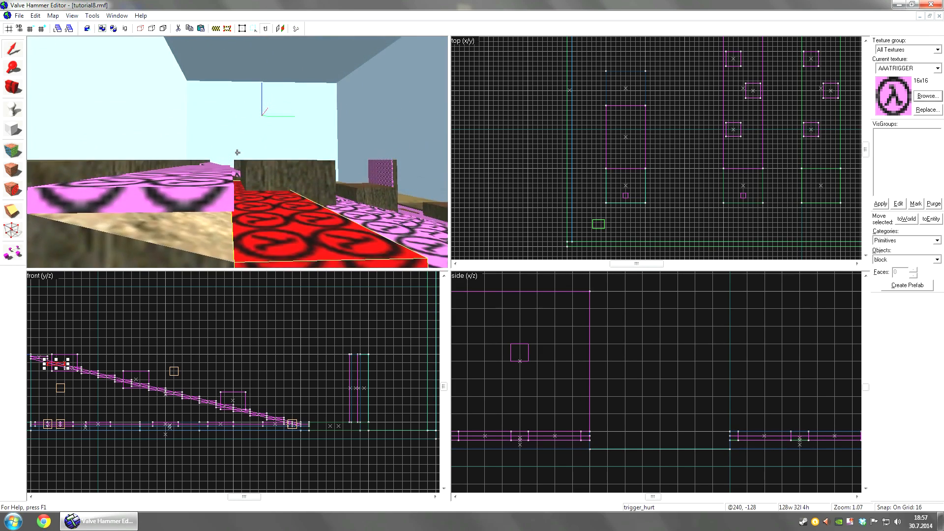
{"action": "key", "text": "w"}
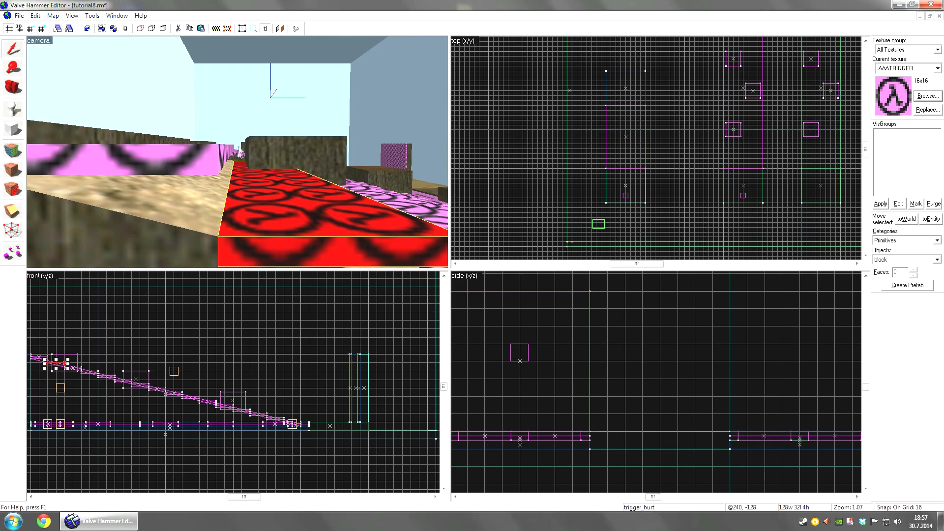
Examine the height offsets and exposed ramp surface between neighbouring stepped trigger_hurt brushes
{"action": "key", "text": "a"}
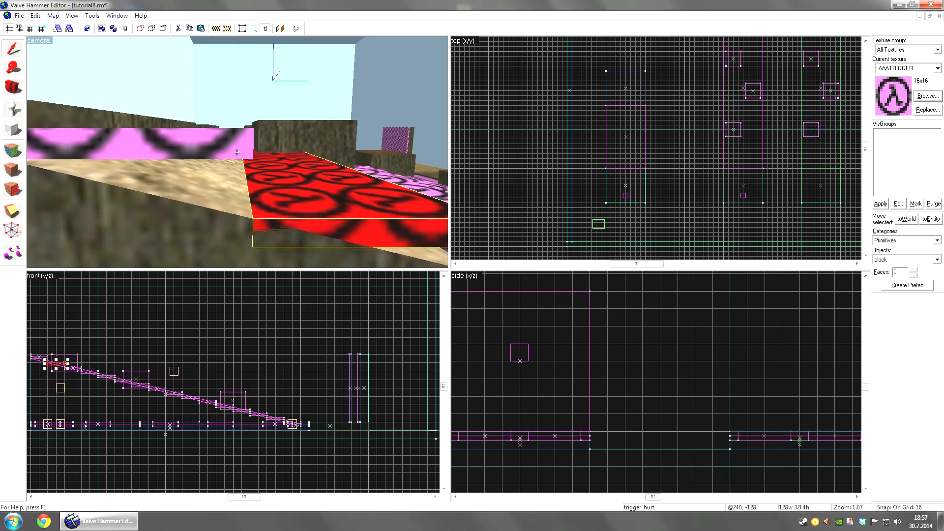
{"action": "key", "text": "d"}
{"action": "key", "text": "d"}
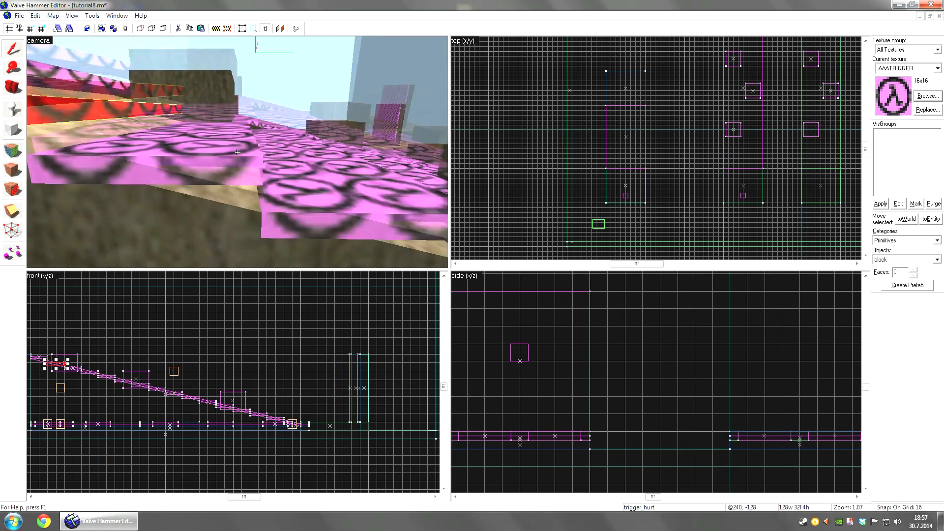
{"action": "key", "text": "s"}
{"action": "key", "text": "w"}
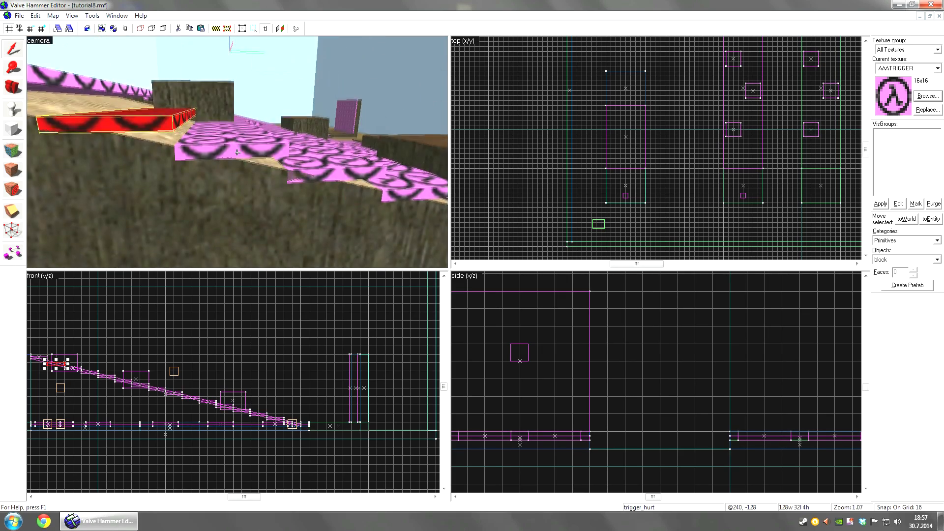
{"action": "key", "text": "w"}
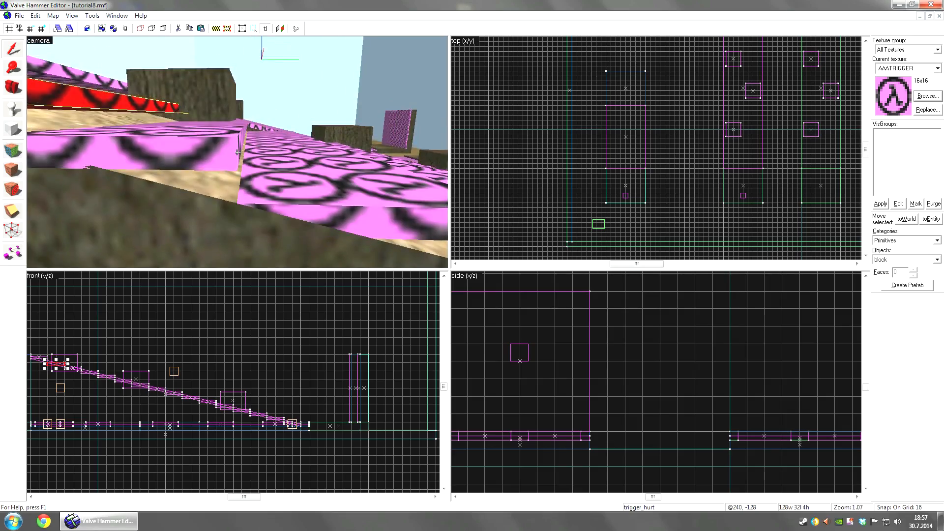
{"action": "key", "text": "w"}
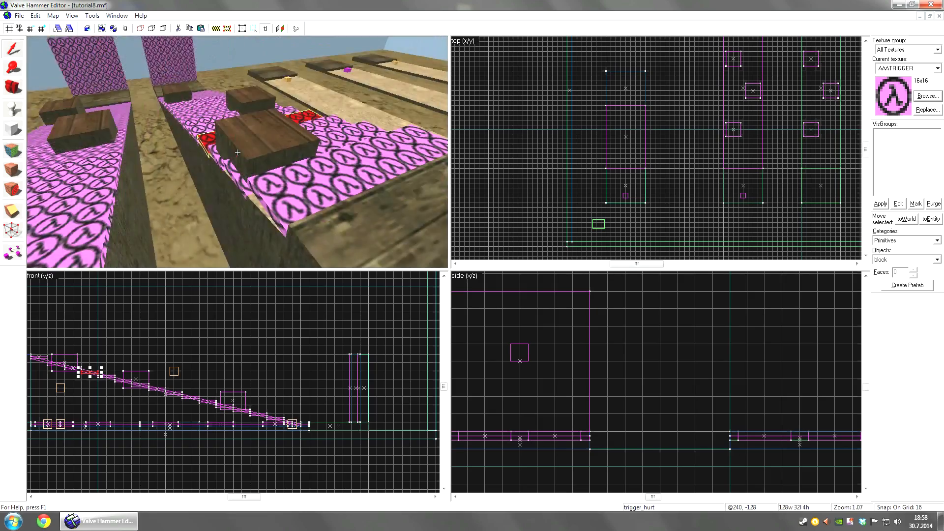
Select the topmost stepped trigger_hurt brush and stretch it to 48 units long so it overlaps the adjacent block
{"action": "left_click", "coordinate": [238, 152]}
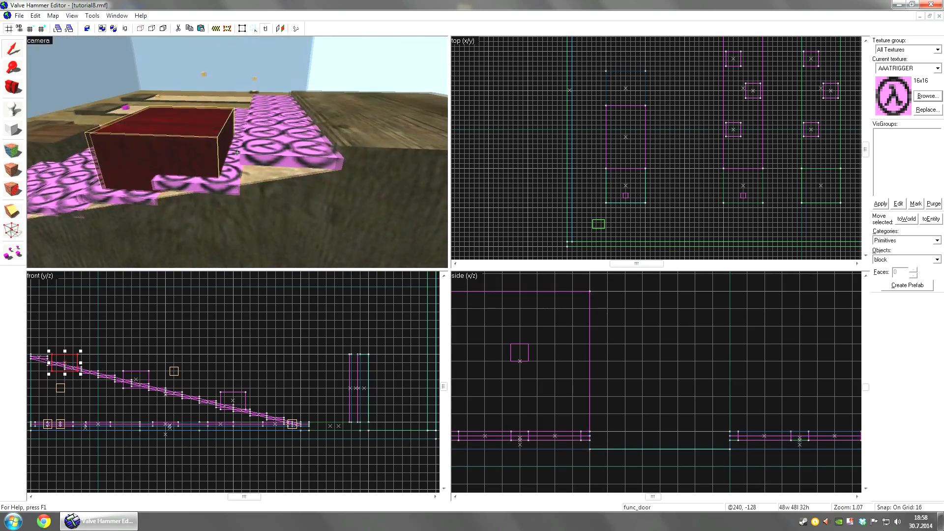
{"action": "left_click", "coordinate": [238, 152]}
{"action": "key", "text": "z"}
{"action": "scroll", "coordinate": [49, 362], "scroll_direction": "up", "scroll_amount": 5}
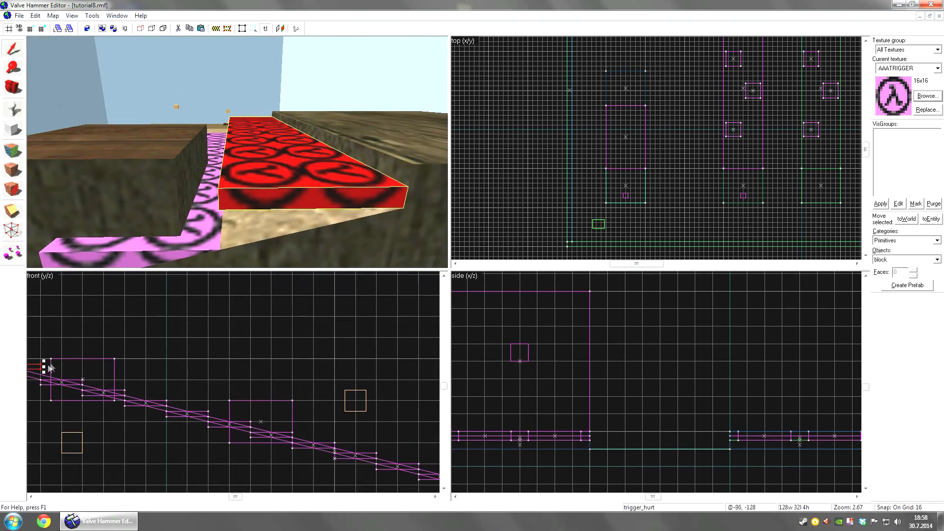
{"action": "left_click_drag", "start_coordinate": [44, 367], "coordinate": [64, 367]}
Inspect the overlap between the stretched trigger_hurt brush and the block, and undo the stretch
{"action": "key", "text": "z"}
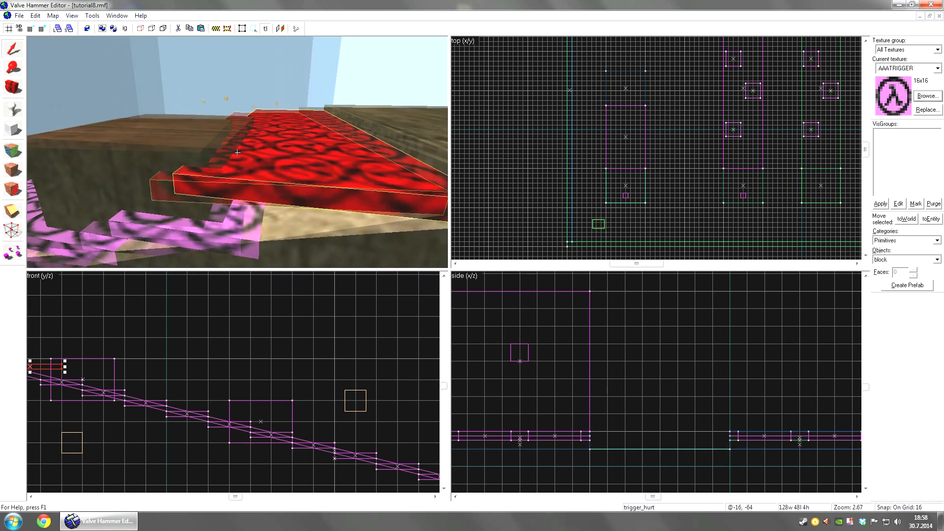
{"action": "key", "text": "w"}
{"action": "key", "text": "s"}
{"action": "key", "text": "w"}
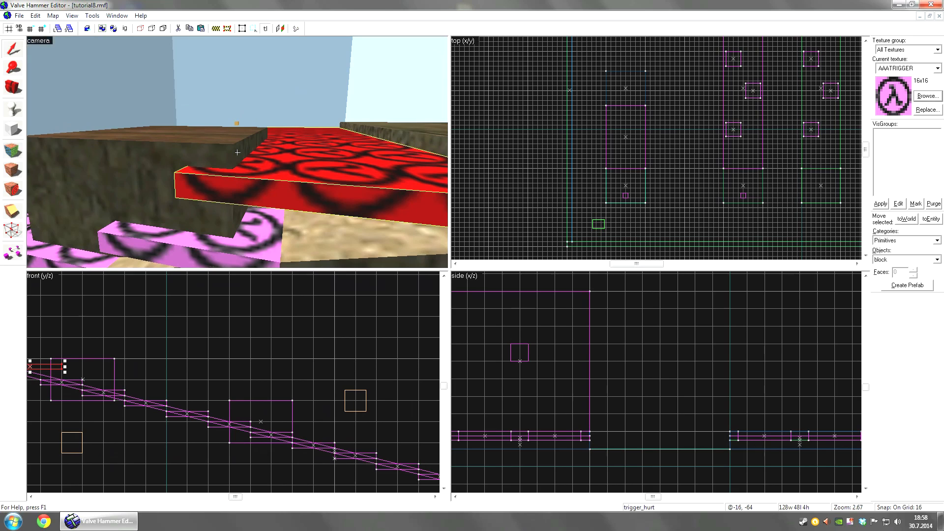
{"action": "key", "text": "ctrl+z"}
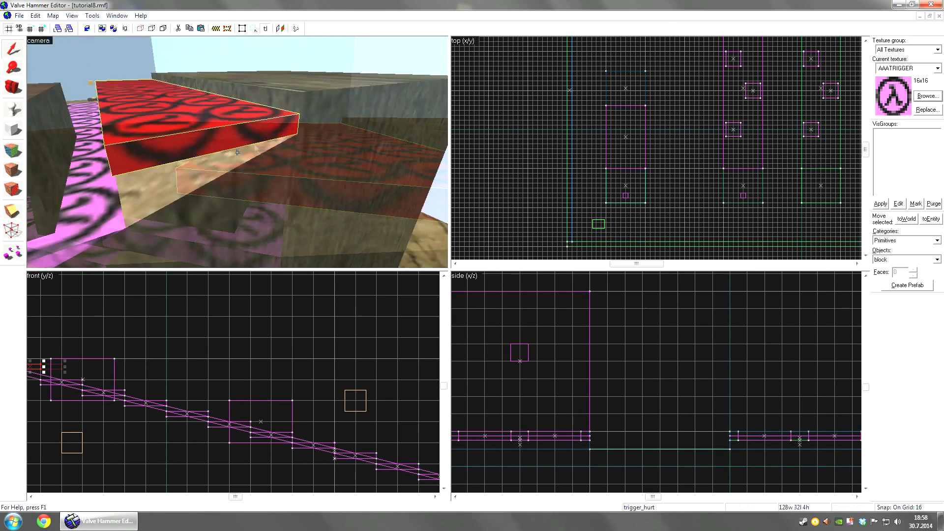
Examine the gap between the topmost trigger_hurt brush and the adjacent block up close in 3D
{"action": "key", "text": "w"}
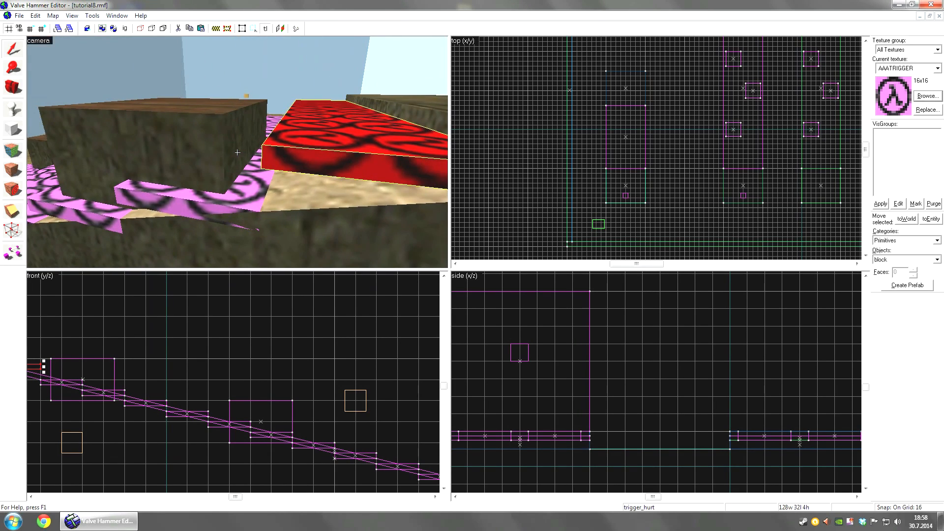
{"action": "key", "text": "s"}
{"action": "key", "text": "w"}
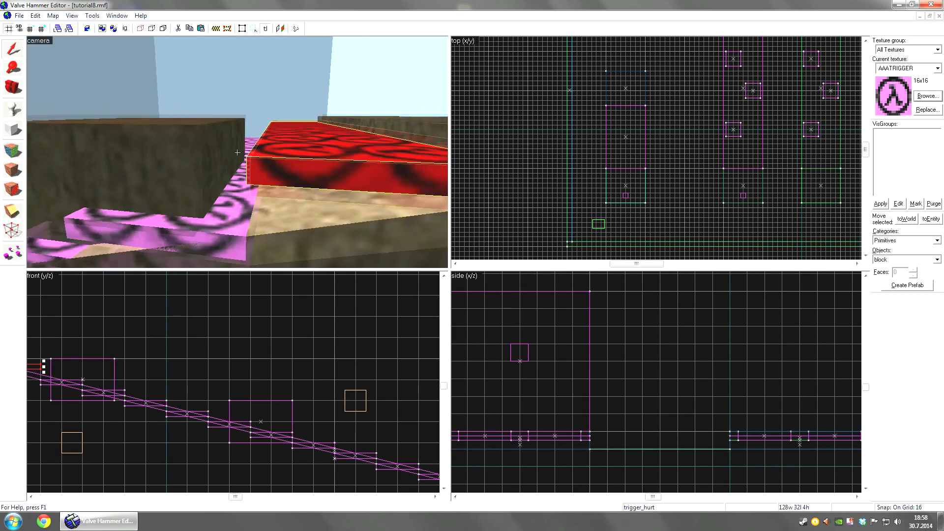
{"action": "key", "text": "s"}
{"action": "key", "text": "w"}
{"action": "key", "text": "w"}
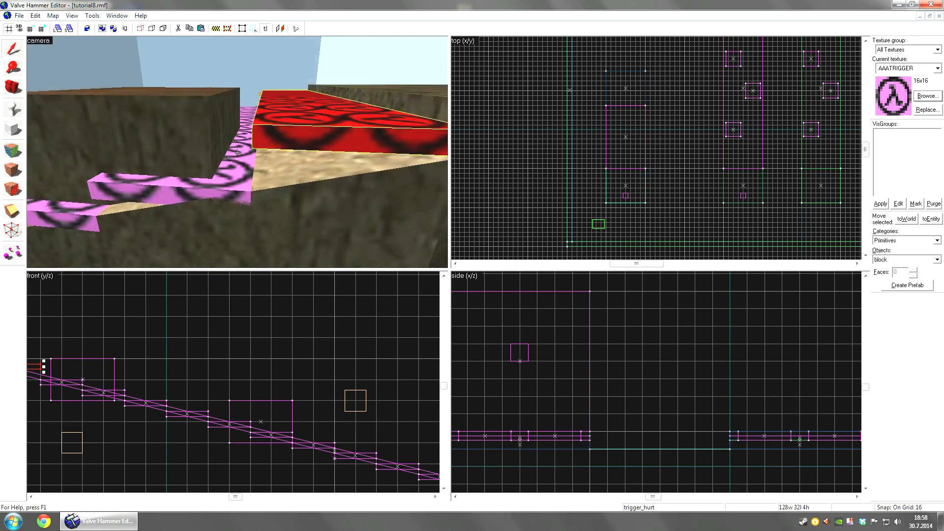
{"action": "left_click", "coordinate": [238, 153]}
{"action": "left_click", "coordinate": [237, 152]}
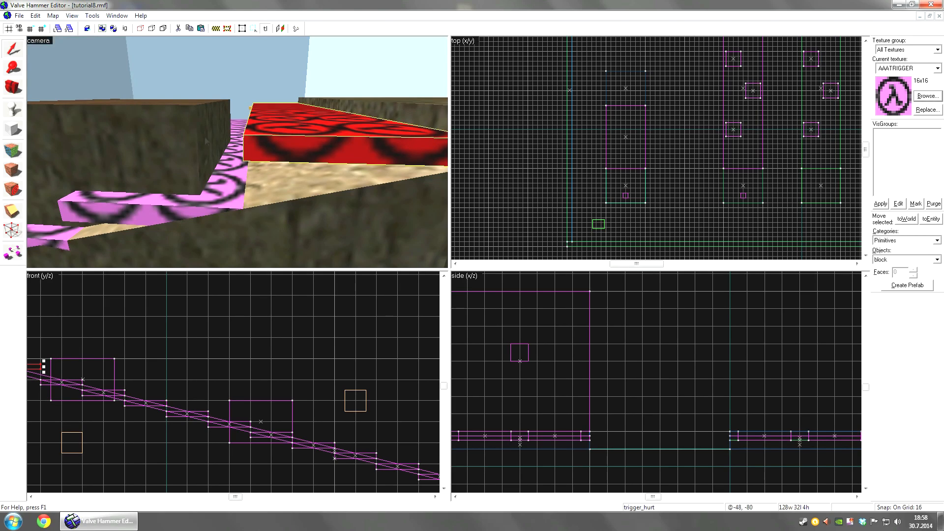
Select the five consecutive stepped trigger_hurt brushes below the topmost one together and view how they descend the ramp
{"action": "key", "text": "z"}
{"action": "key", "text": "s"}
{"action": "key", "text": "d"}
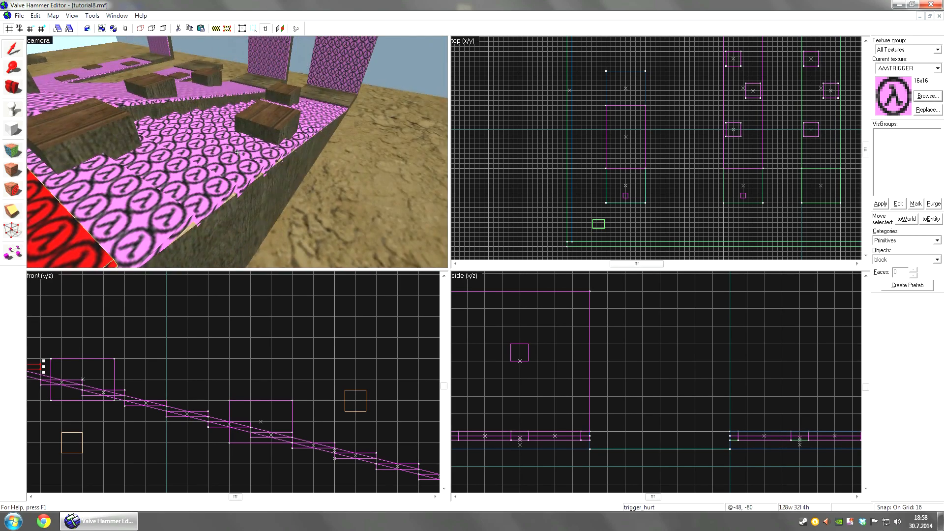
{"action": "key", "text": "z"}
{"action": "left_click", "coordinate": [179, 147]}
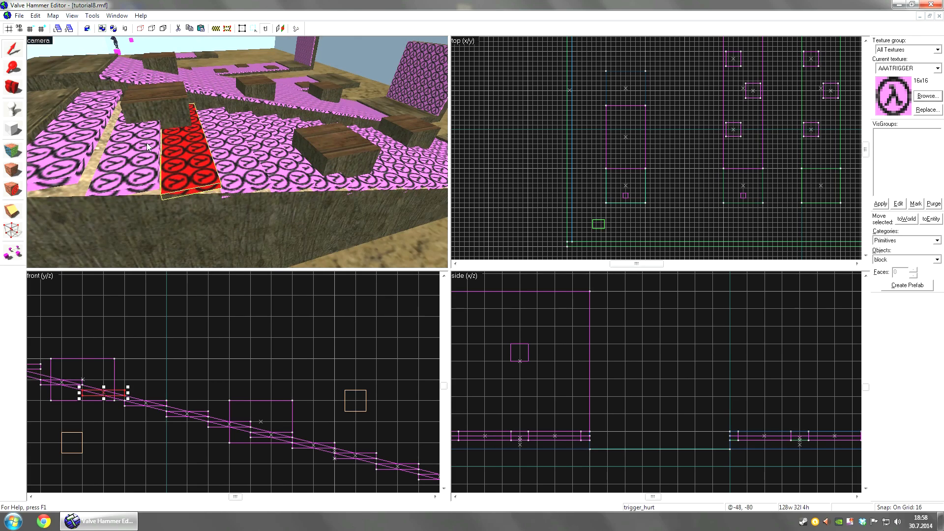
{"action": "left_click", "coordinate": [147, 142]}
{"action": "left_click", "coordinate": [192, 144], "text": "ctrl"}
{"action": "left_click", "coordinate": [246, 156], "text": "ctrl"}
{"action": "left_click", "coordinate": [274, 158], "text": "ctrl"}
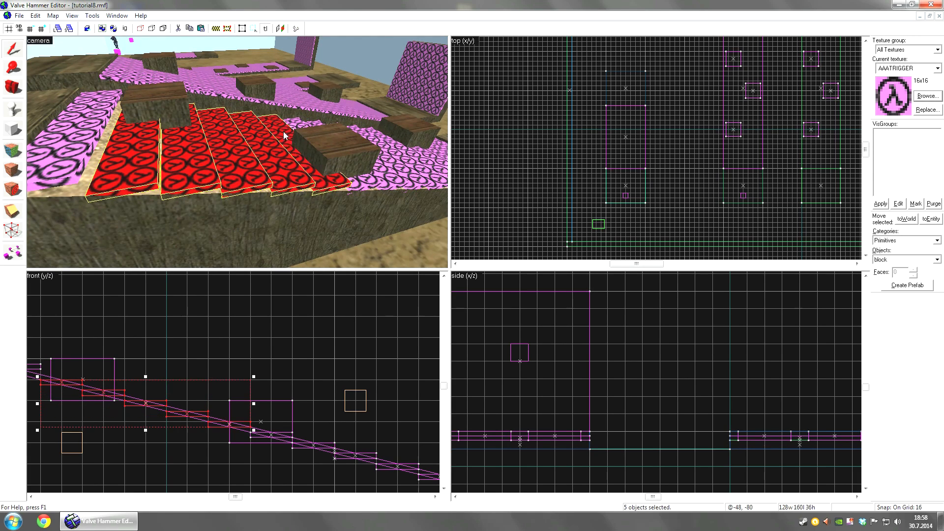
{"action": "key", "text": "z"}
{"action": "key", "text": "z"}
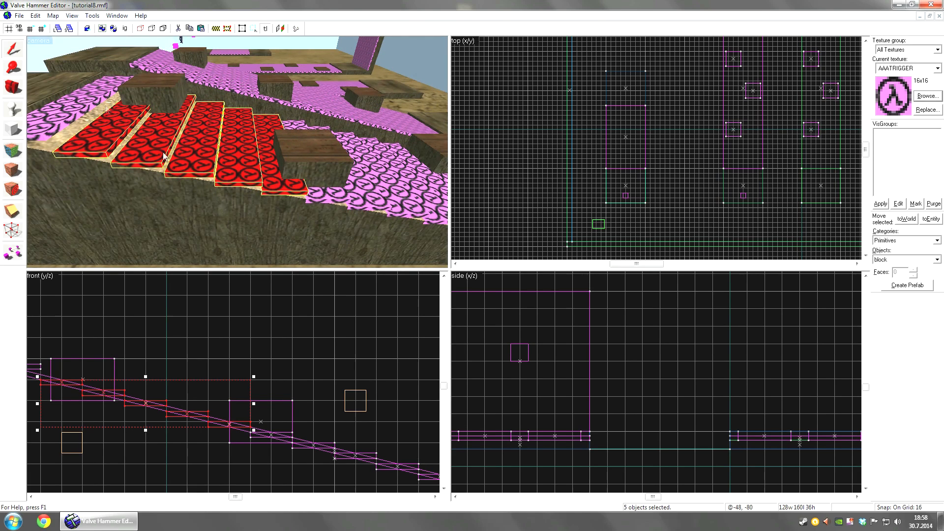
{"action": "key", "text": "w"}
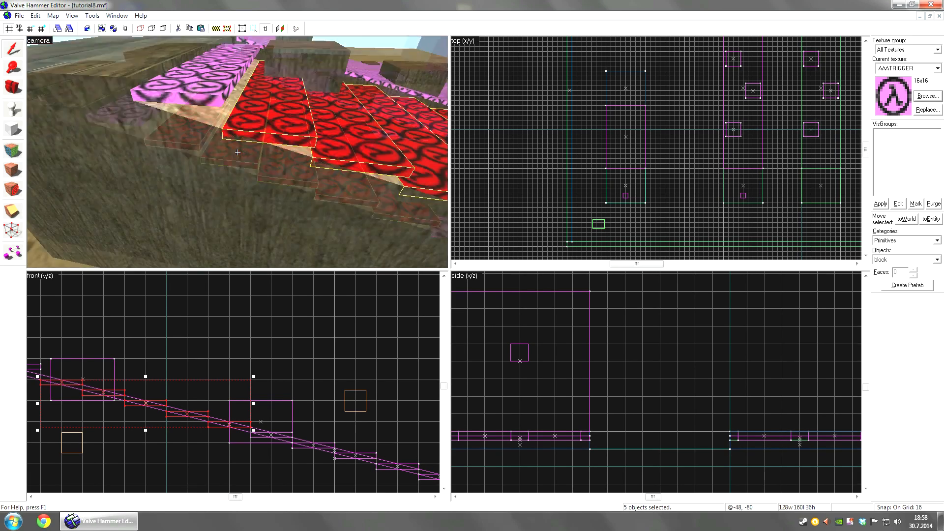
View the stepped trigger_hurt brushes from the side of the ramp, selecting the ramp solid and one step beside the upper block
{"action": "key", "text": "s"}
{"action": "key", "text": "s"}
{"action": "key", "text": "z"}
{"action": "key", "text": "z"}
{"action": "key", "text": "z"}
{"action": "left_click", "coordinate": [186, 158]}
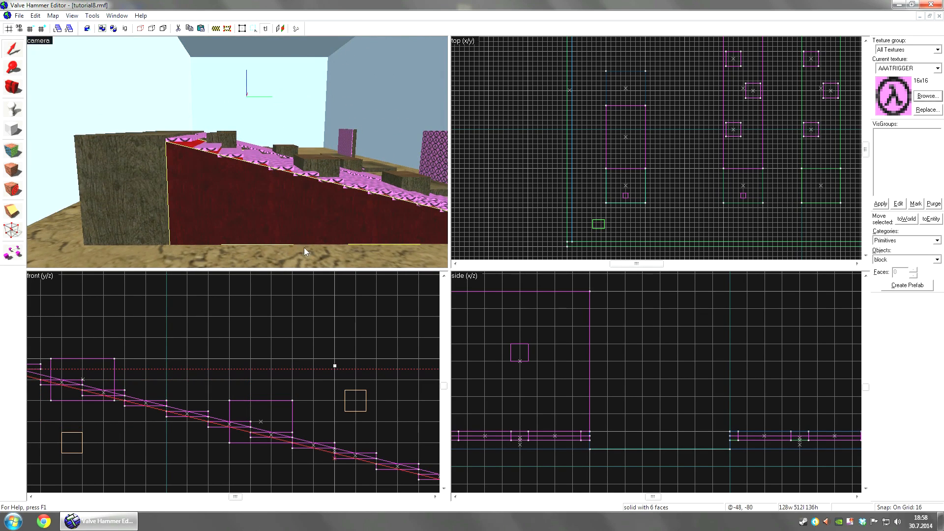
{"action": "key", "text": "z"}
{"action": "key", "text": "w"}
{"action": "left_click", "coordinate": [237, 152]}
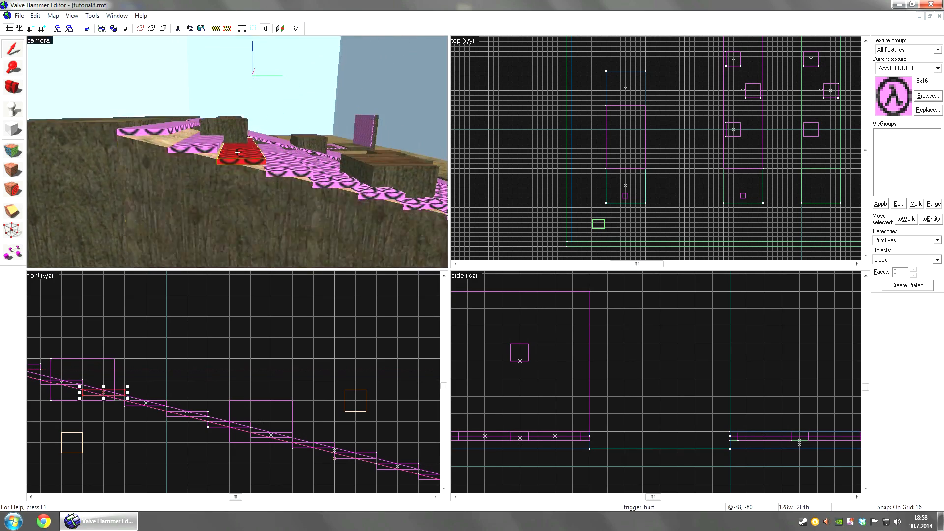
Inspect the stepped trigger_hurt brushes around the block and at the foot of the ramp, selecting one of the lower steps
{"action": "key", "text": "w"}
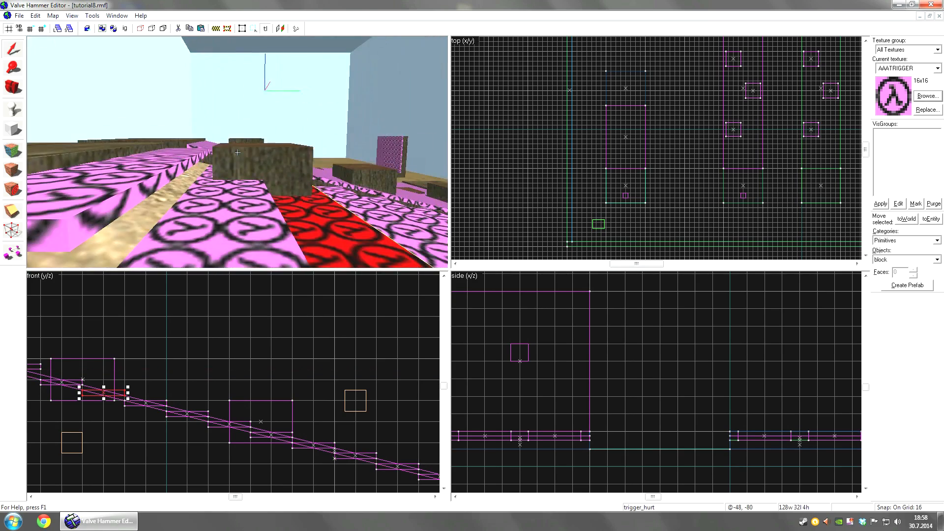
{"action": "key", "text": "s"}
{"action": "left_click", "coordinate": [237, 152]}
{"action": "key", "text": "w"}
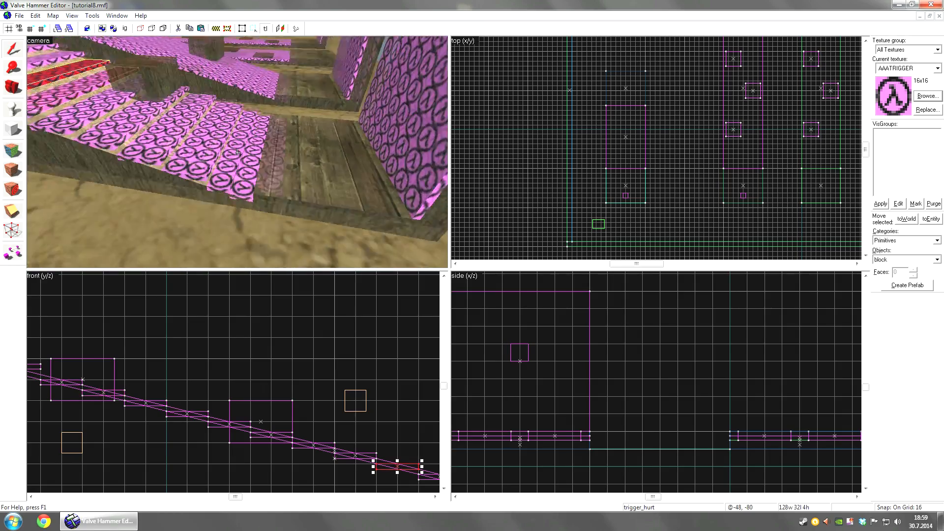
{"action": "key", "text": "s"}
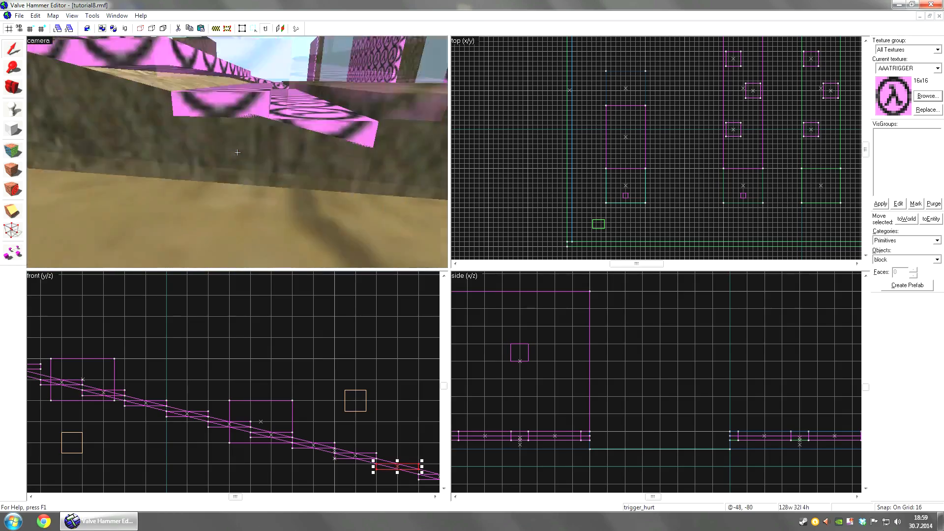
{"action": "key", "text": "w"}
{"action": "key", "text": "s"}
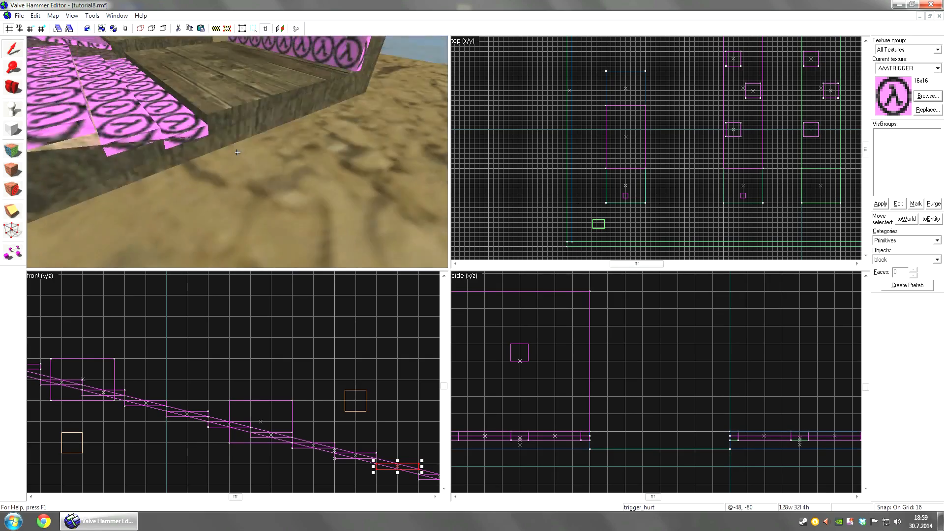
{"action": "key", "text": "a"}
{"action": "key", "text": "s"}
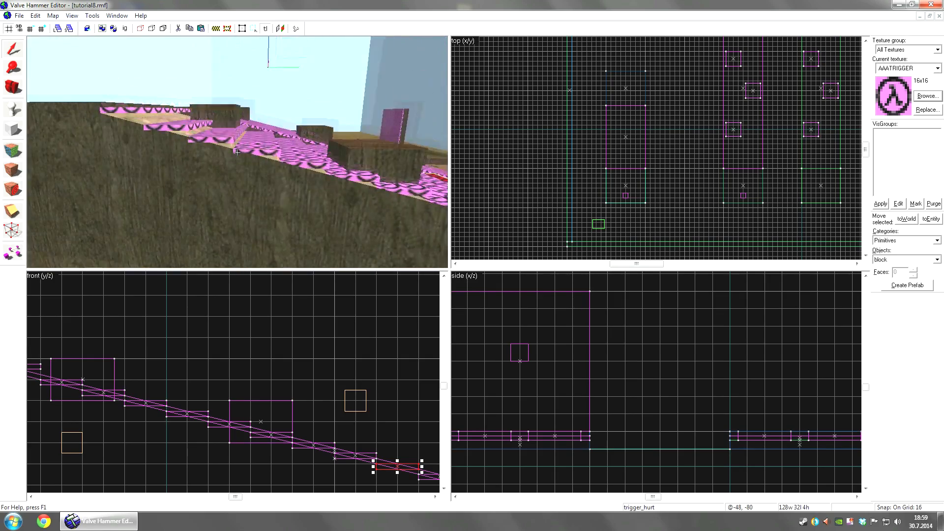
Select individual stepped trigger_hurt brushes along the ramp, from the upper part down to a lower step
{"action": "key", "text": "a"}
{"action": "left_click", "coordinate": [237, 153]}
{"action": "key", "text": "d"}
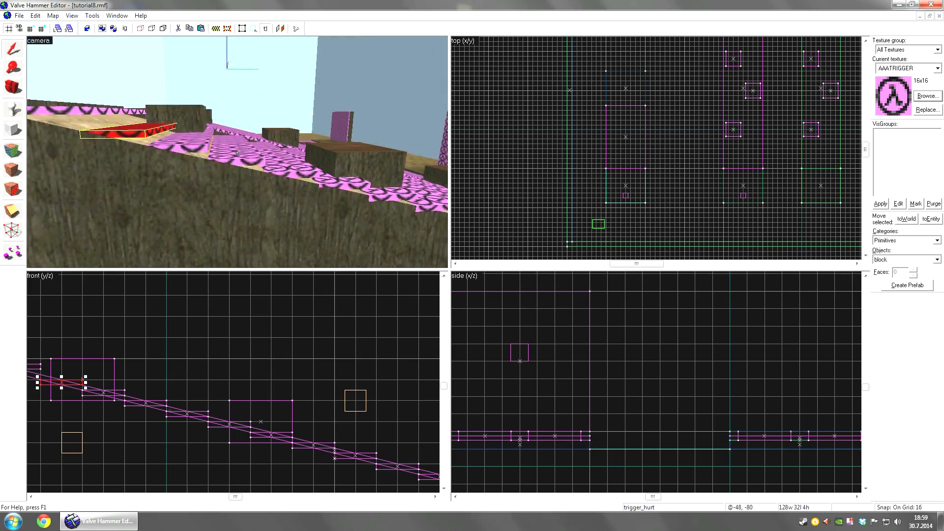
{"action": "left_click", "coordinate": [237, 152]}
{"action": "left_click", "coordinate": [237, 153]}
{"action": "left_click", "coordinate": [237, 153]}
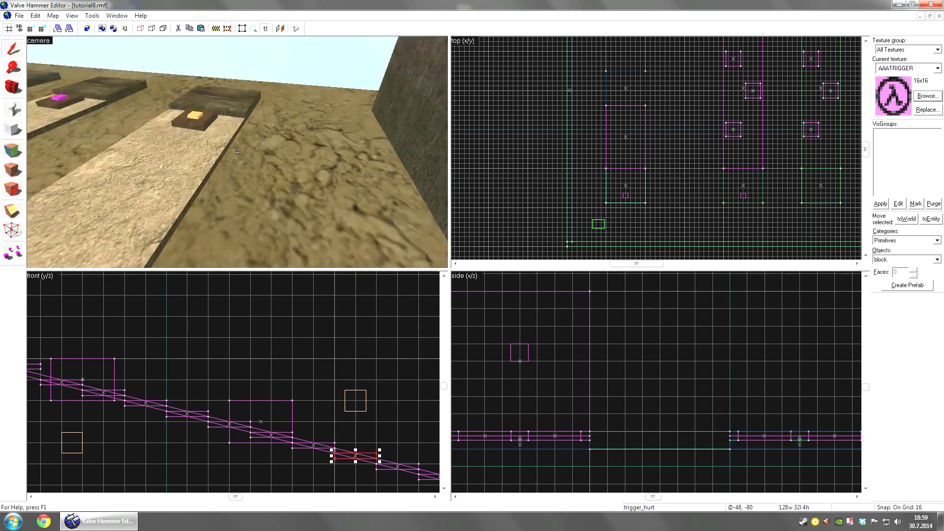
Save the map and bring the sand lanes with the wooden moving platforms into the 3D view
{"action": "key", "text": "d"}
{"action": "key", "text": "z"}
{"action": "left_click", "coordinate": [18, 17]}
{"action": "left_click", "coordinate": [43, 60]}
{"action": "key", "text": "z"}
{"action": "key", "text": "d"}
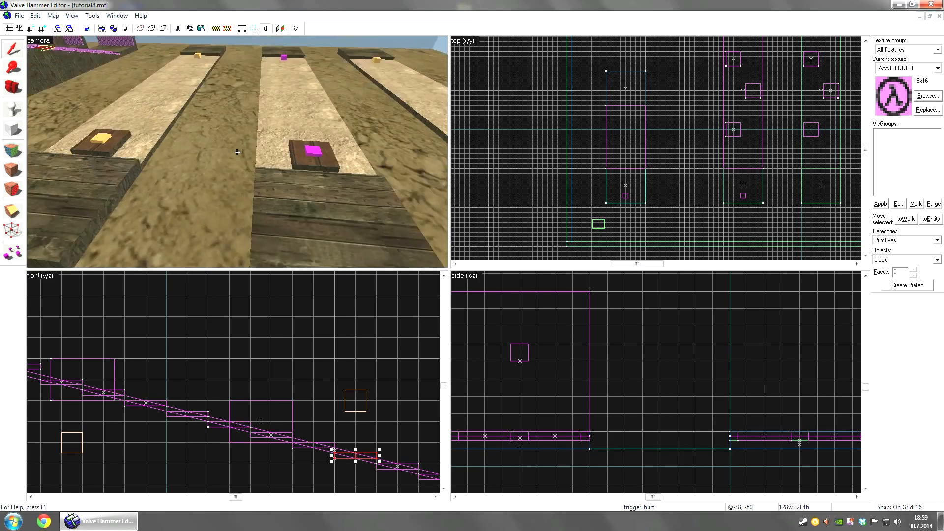
{"action": "key", "text": "z"}
{"action": "key", "text": "z"}
{"action": "key", "text": "z"}
Select the wooden func_train platform at the near end of the first sand lane and open its object properties
{"action": "left_click", "coordinate": [326, 202]}
{"action": "left_click", "coordinate": [102, 202]}
{"action": "key", "text": "z"}
{"action": "key", "text": "z"}
{"action": "left_click", "coordinate": [168, 185]}
{"action": "left_click", "coordinate": [224, 187]}
{"action": "left_click", "coordinate": [165, 187]}
{"action": "left_click", "coordinate": [198, 184]}
{"action": "left_click", "coordinate": [166, 183]}
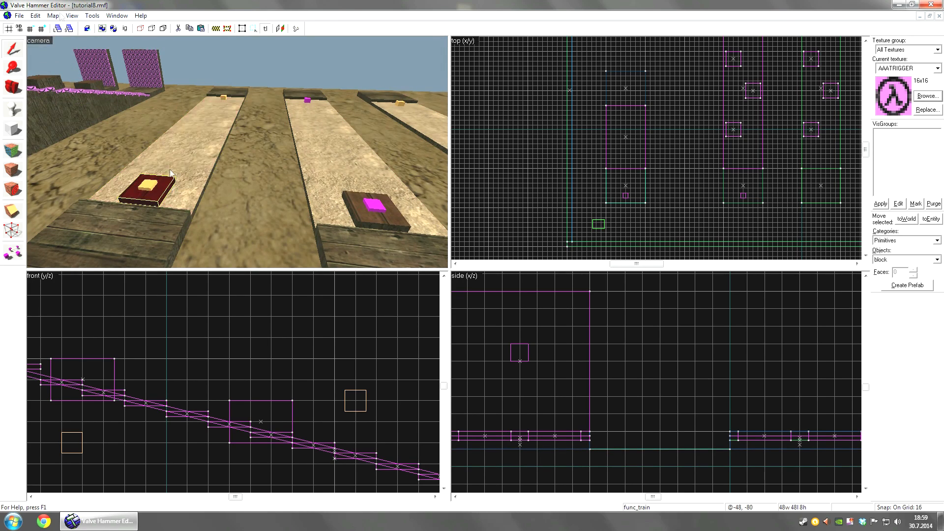
{"action": "left_click", "coordinate": [35, 15]}
{"action": "left_click", "coordinate": [84, 147]}
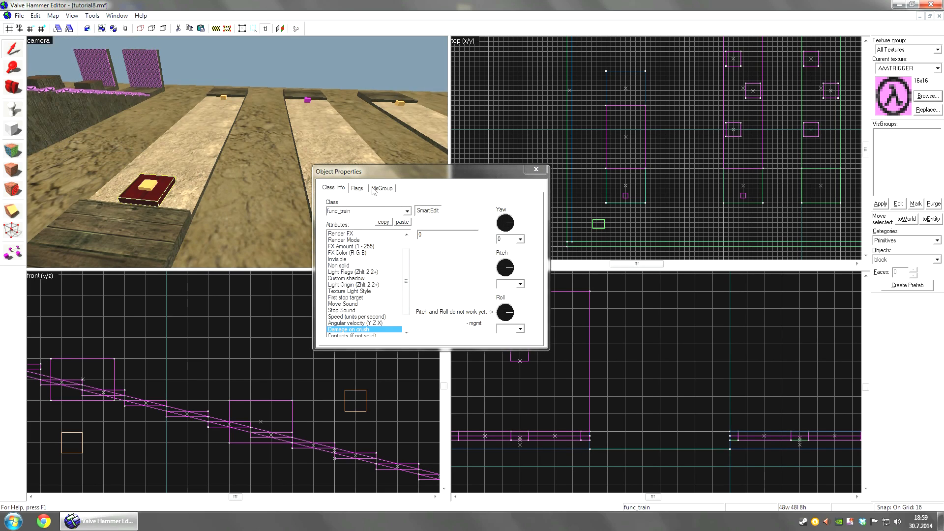
Look through the func_train's flags and return to the start of its attribute list
{"action": "left_click", "coordinate": [362, 253]}
{"action": "scroll", "coordinate": [395, 263], "scroll_direction": "up", "scroll_amount": 2}
{"action": "left_click", "coordinate": [357, 188]}
{"action": "left_click", "coordinate": [339, 190]}
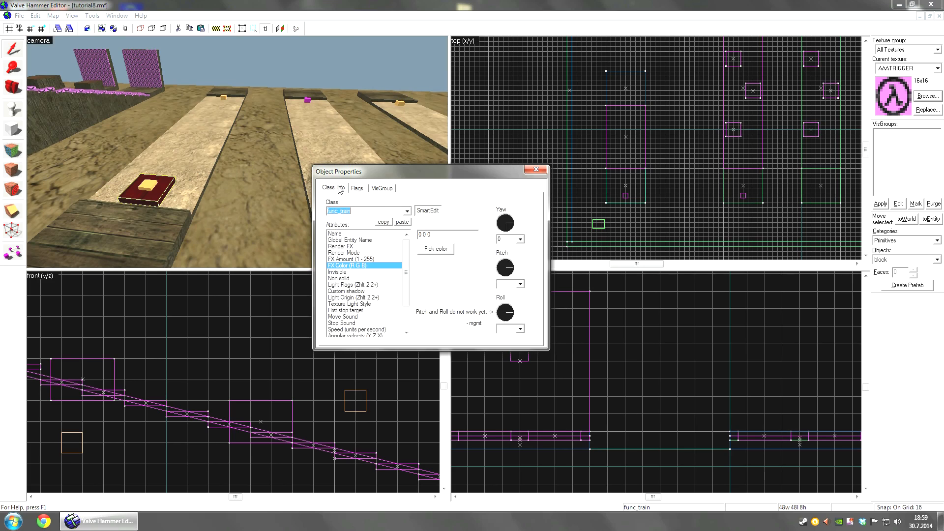
{"action": "left_click", "coordinate": [359, 234]}
{"action": "left_click_drag", "start_coordinate": [407, 251], "coordinate": [407, 253]}
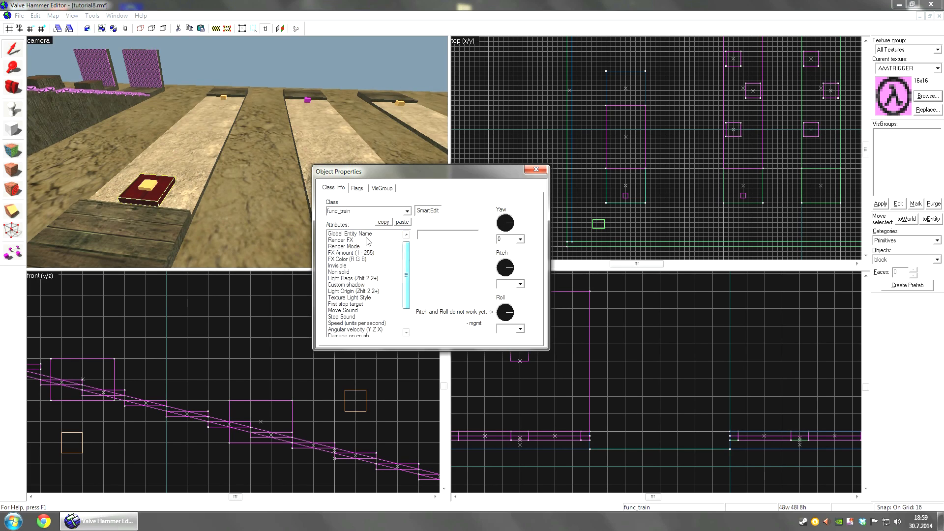
{"action": "scroll", "coordinate": [366, 240], "scroll_direction": "up", "scroll_amount": 1}
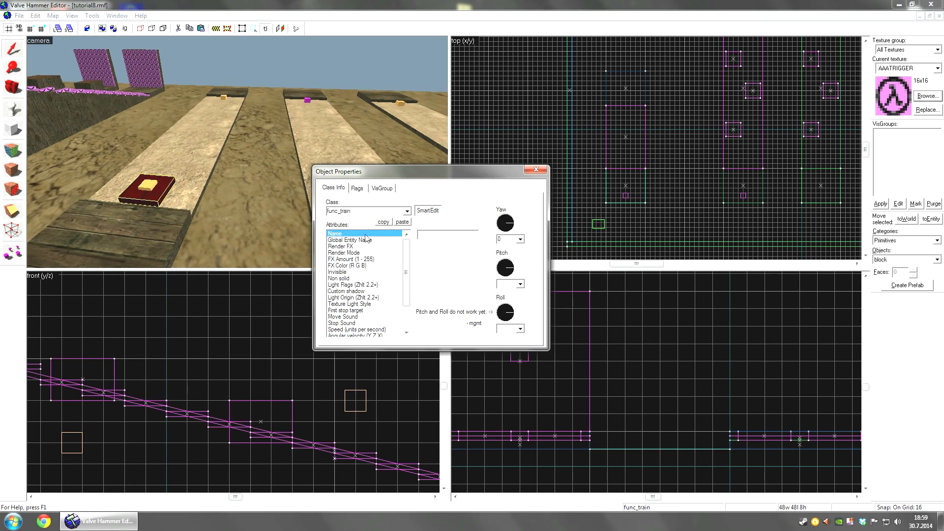
Review the func_train's attributes from the render settings through Invisible, Non solid and the light options to Texture Light Style
{"action": "left_click", "coordinate": [353, 254]}
{"action": "left_click", "coordinate": [355, 260]}
{"action": "left_click_drag", "start_coordinate": [408, 264], "coordinate": [383, 270]}
{"action": "left_click", "coordinate": [350, 272]}
{"action": "left_click", "coordinate": [363, 278]}
{"action": "left_click", "coordinate": [366, 285]}
{"action": "left_click", "coordinate": [369, 290]}
{"action": "left_click_drag", "start_coordinate": [406, 260], "coordinate": [405, 274]}
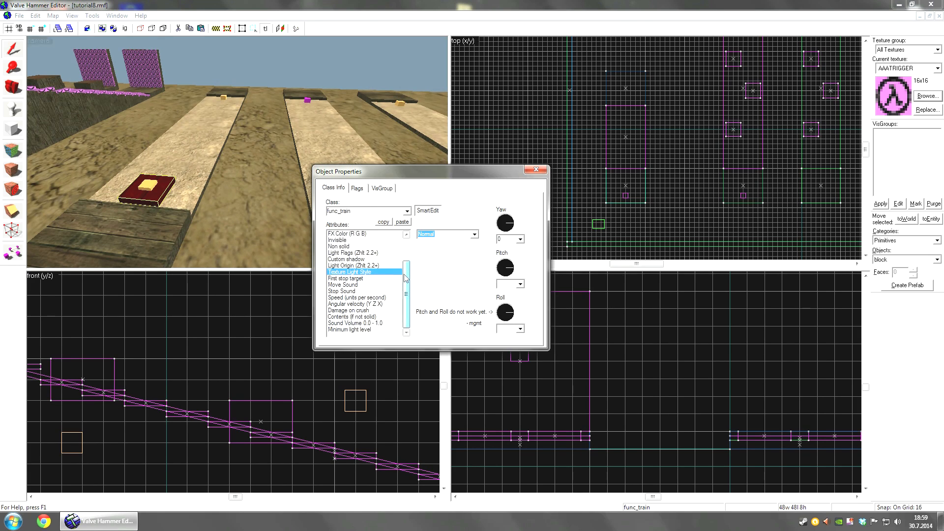
Display the func_train's First stop target attribute and view the platform together with its sand lane
{"action": "left_click", "coordinate": [360, 279]}
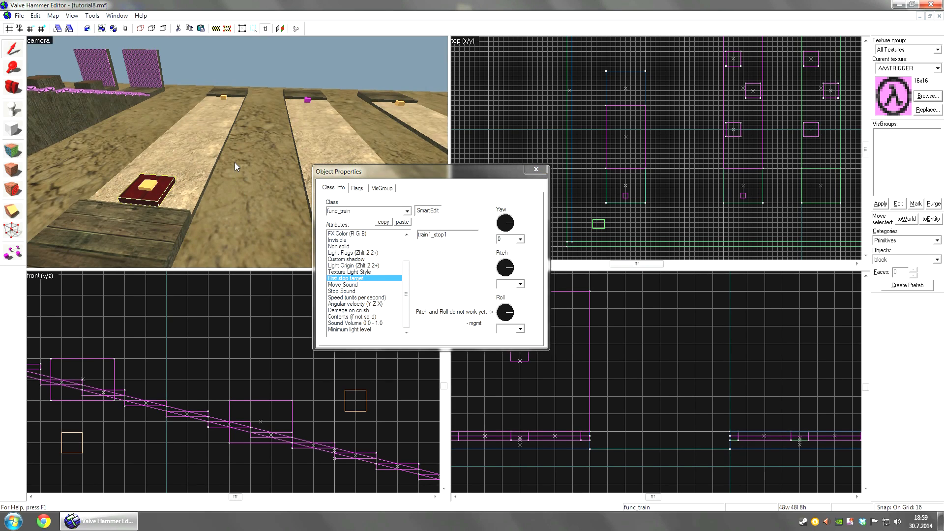
{"action": "key", "text": "z"}
{"action": "key", "text": "d"}
{"action": "key", "text": "w"}
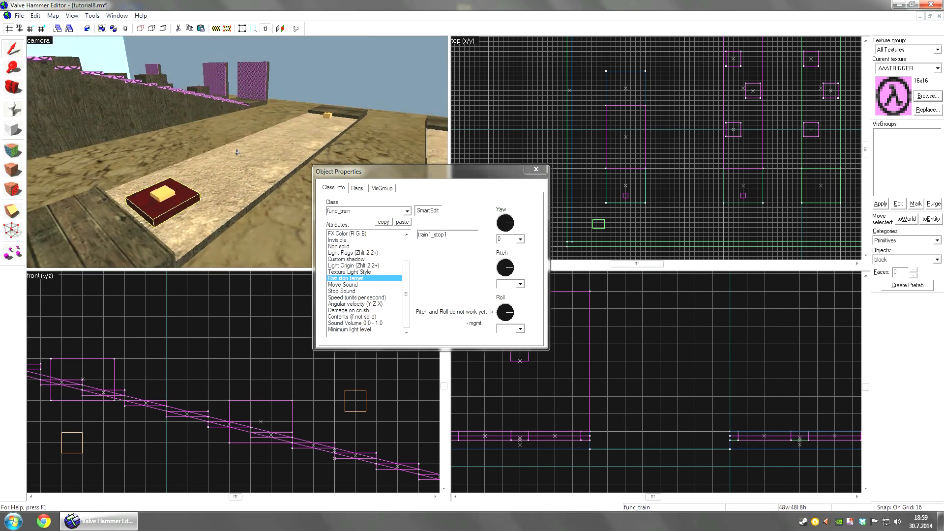
{"action": "key", "text": "z"}
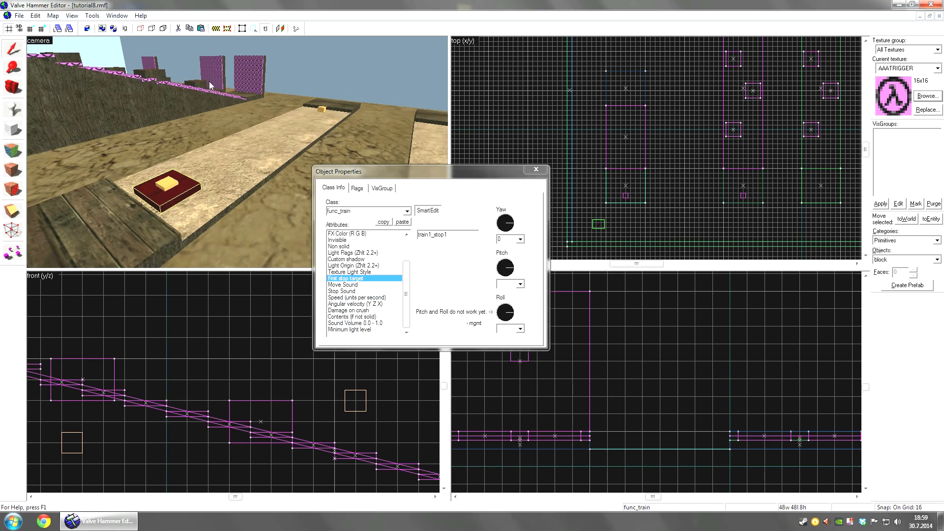
{"action": "key", "text": "z"}
{"action": "key", "text": "w"}
{"action": "key", "text": "z"}
{"action": "left_click", "coordinate": [363, 278]}
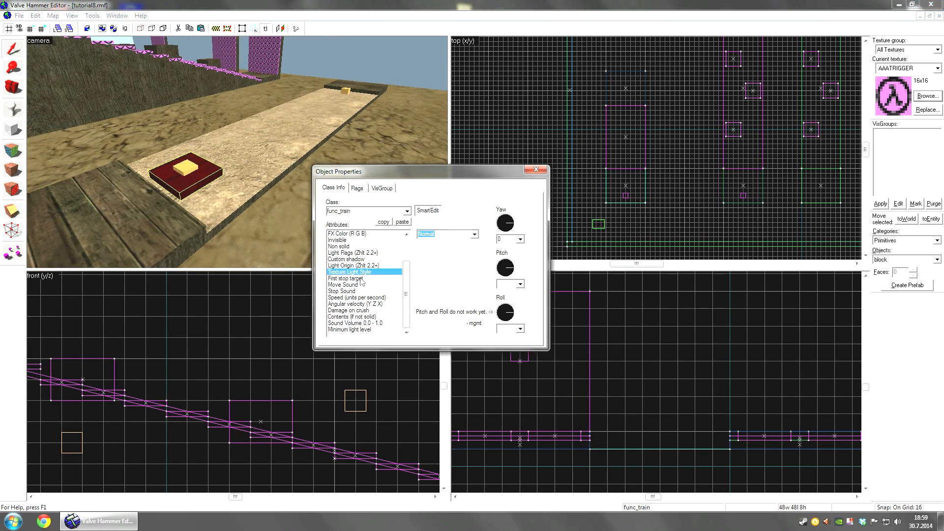
View the platform up close and highlight the name entered as its First stop target
{"action": "key", "text": "z"}
{"action": "key", "text": "w"}
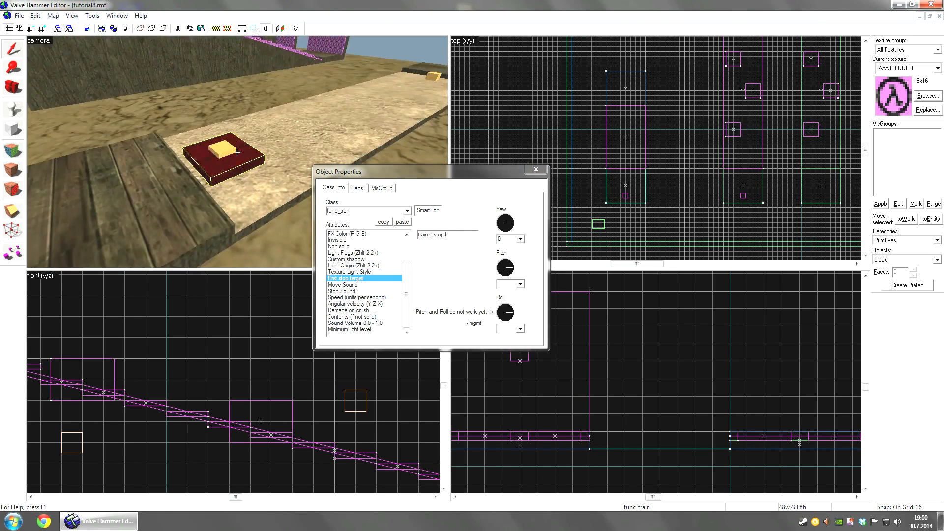
{"action": "key", "text": "z"}
{"action": "double_click", "coordinate": [431, 235]}
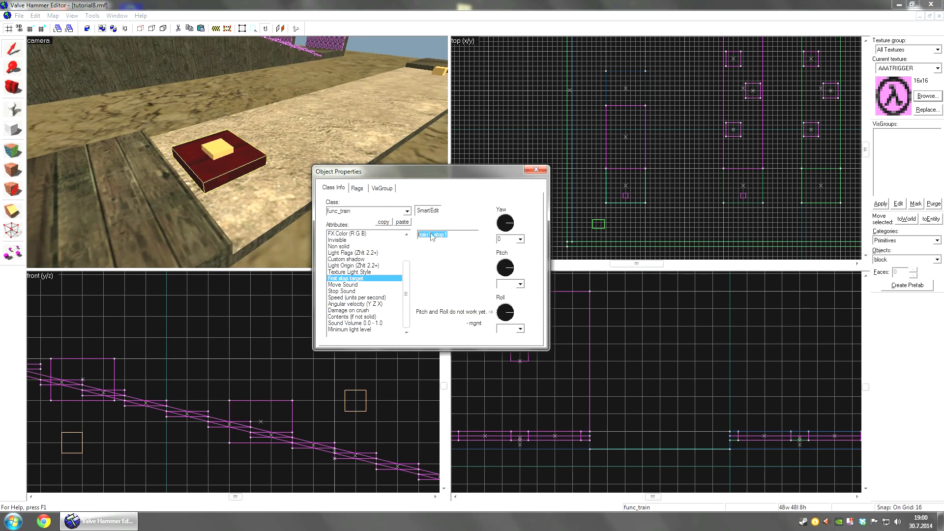
Examine the route along the sand lane from the func_train platform to the yellow marker at the far end
{"action": "key", "text": "z"}
{"action": "key", "text": "s"}
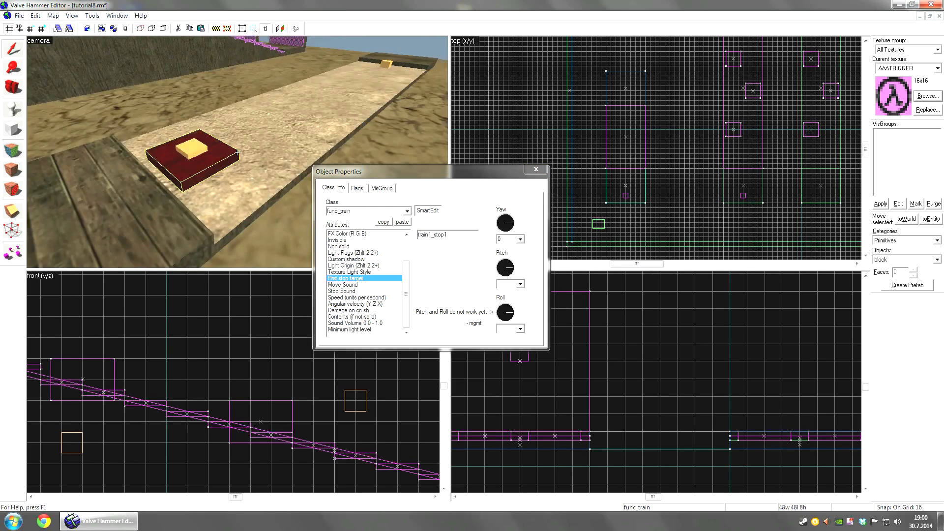
{"action": "key", "text": "z"}
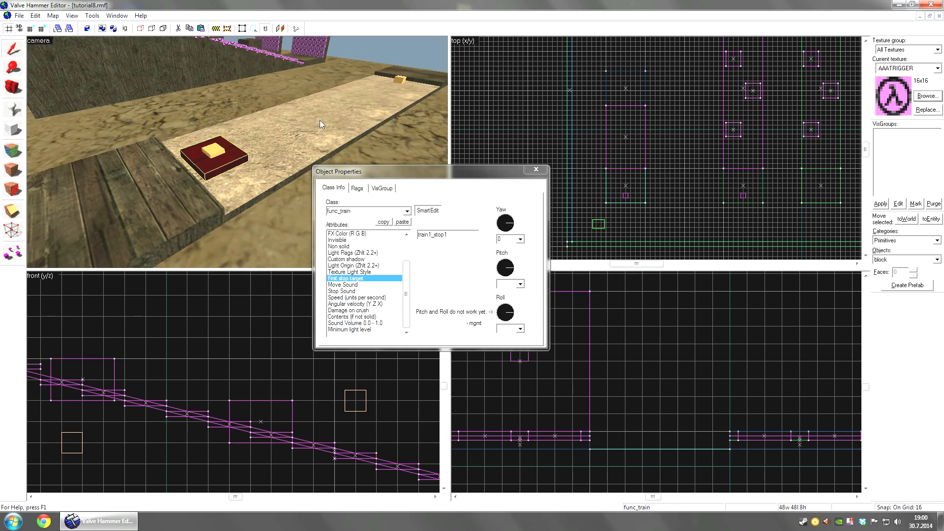
{"action": "key", "text": "z"}
{"action": "key", "text": "s"}
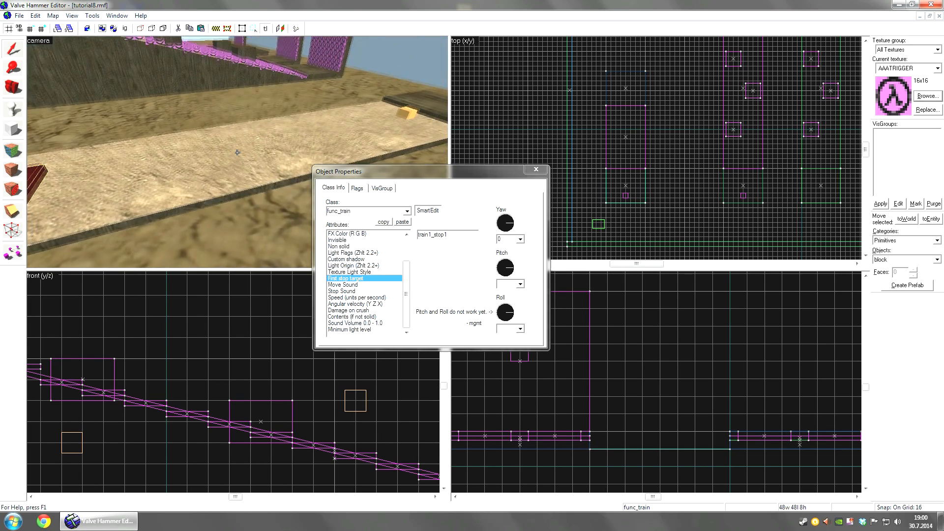
{"action": "key", "text": "z"}
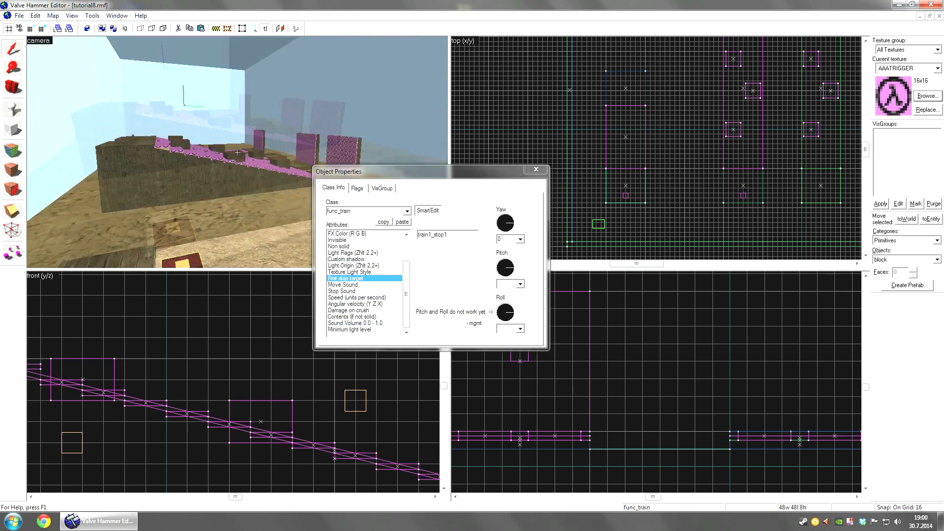
{"action": "key", "text": "d"}
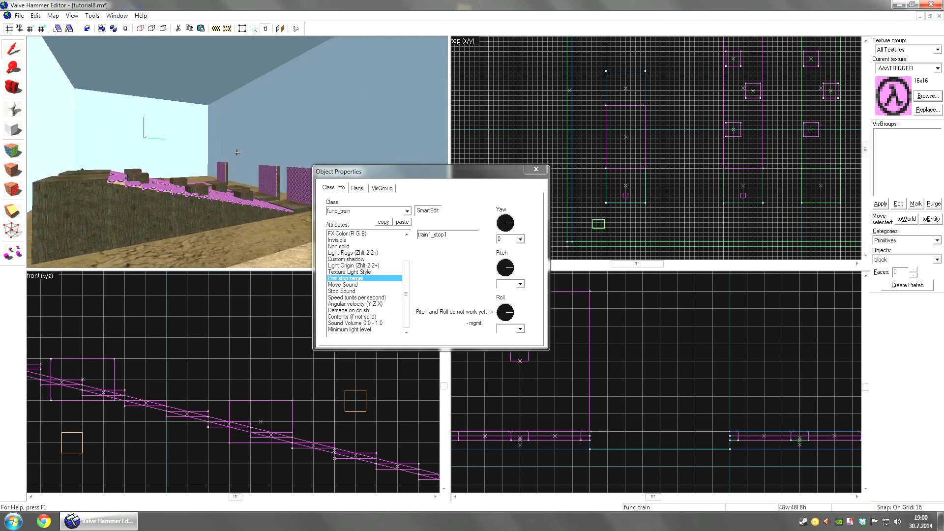
{"action": "key", "text": "w"}
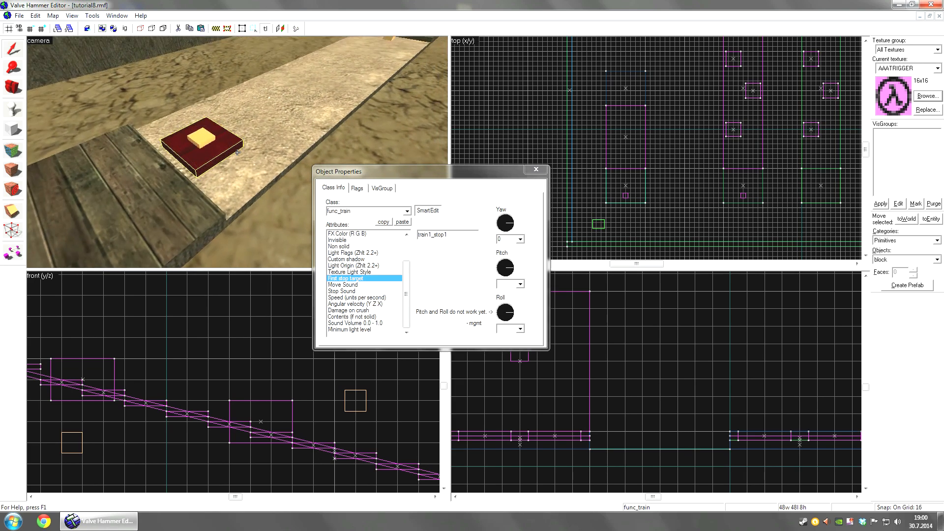
{"action": "key", "text": "z"}
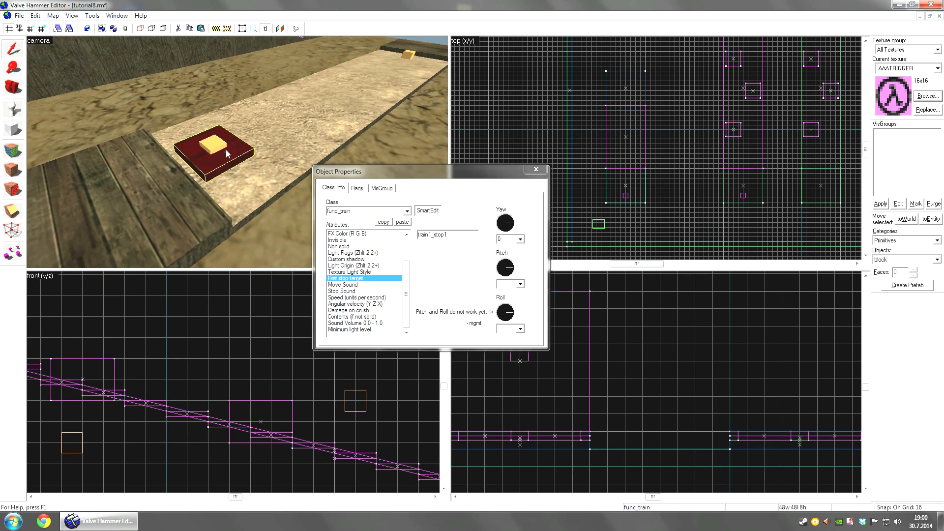
Reselect the func_train platform and display its Speed (units per second) attribute
{"action": "left_click", "coordinate": [255, 146]}
{"action": "left_click", "coordinate": [239, 153]}
{"action": "key", "text": "z"}
{"action": "key", "text": "d"}
{"action": "key", "text": "z"}
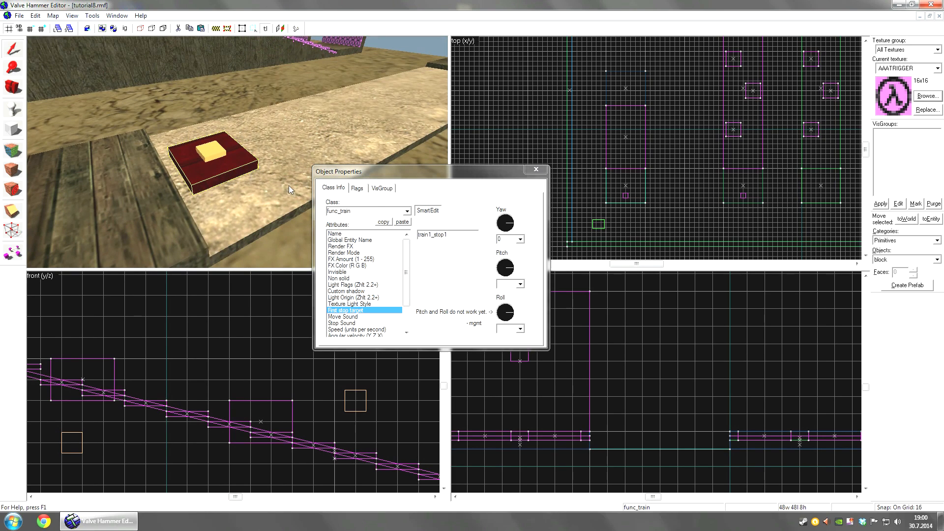
{"action": "left_click_drag", "start_coordinate": [405, 268], "coordinate": [404, 294]}
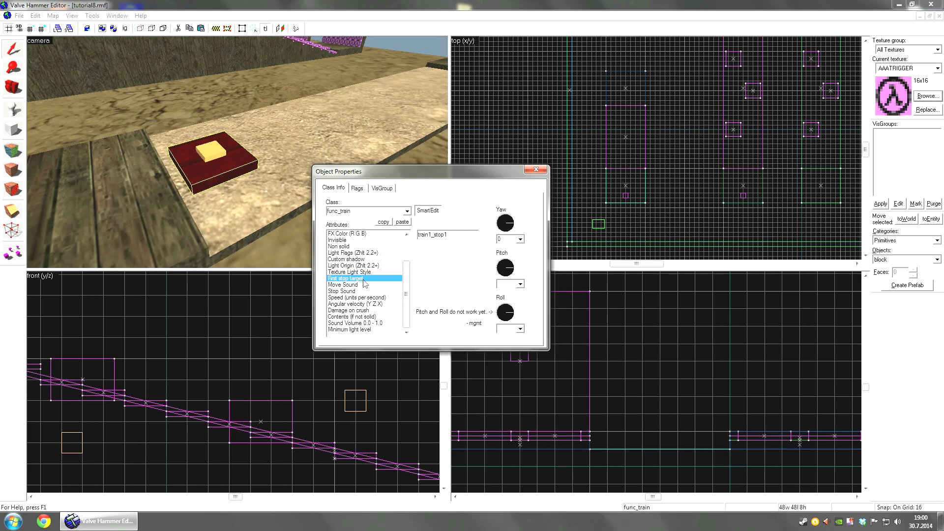
{"action": "left_click", "coordinate": [361, 297]}
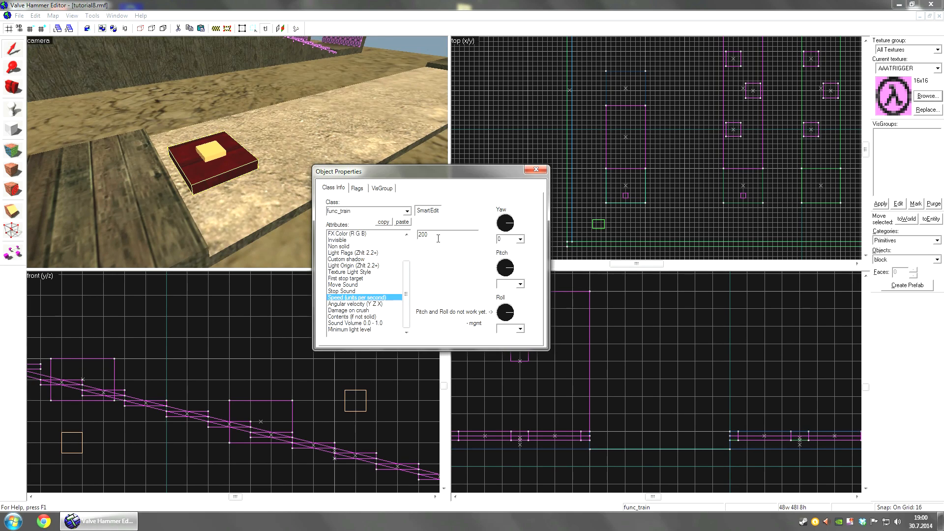
Inspect the func_train platform from several angles, selecting the sand lane beneath it and then the platform again
{"action": "key", "text": "z"}
{"action": "key", "text": "a"}
{"action": "key", "text": "w"}
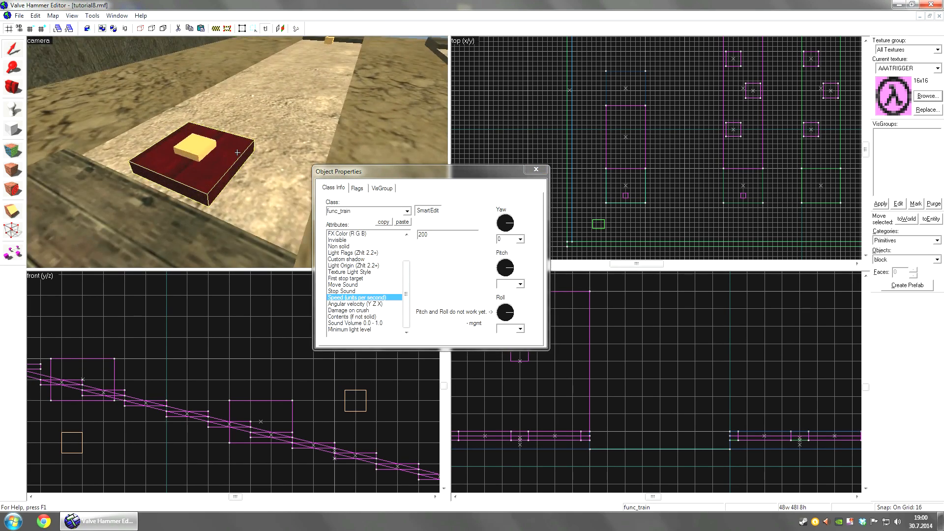
{"action": "key", "text": "s"}
{"action": "key", "text": "z"}
{"action": "left_click", "coordinate": [284, 127]}
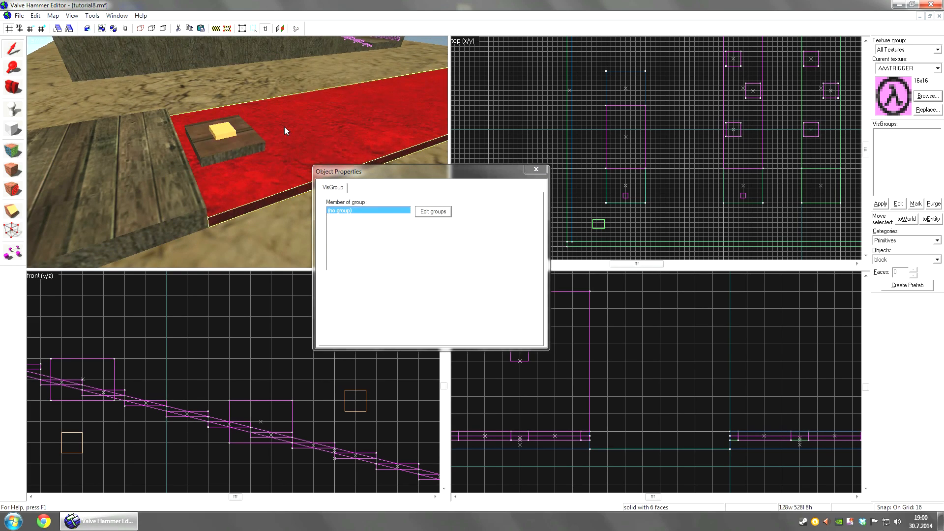
{"action": "key", "text": "z"}
{"action": "key", "text": "z"}
{"action": "left_click", "coordinate": [231, 160]}
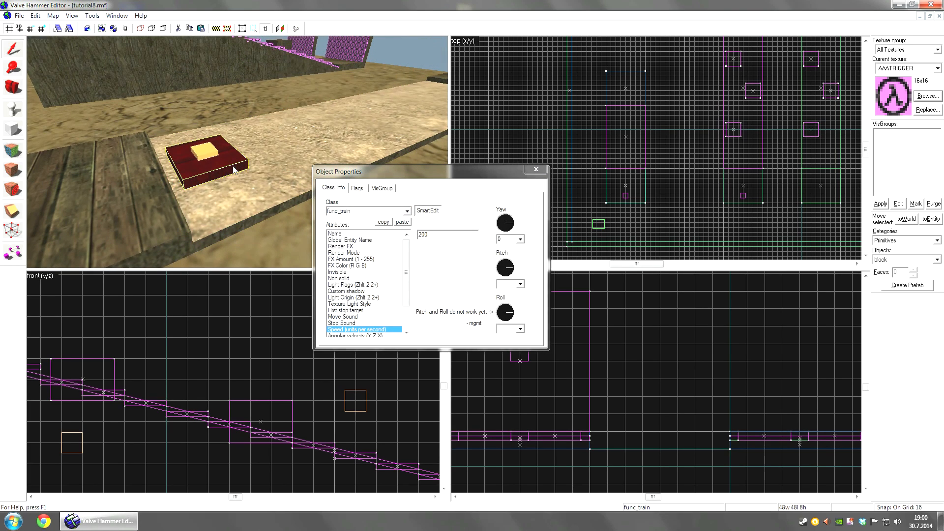
Highlight the func_train's Speed (units per second) value and view the platform at the start of the sand lane
{"action": "left_click", "coordinate": [360, 325]}
{"action": "left_click", "coordinate": [361, 328]}
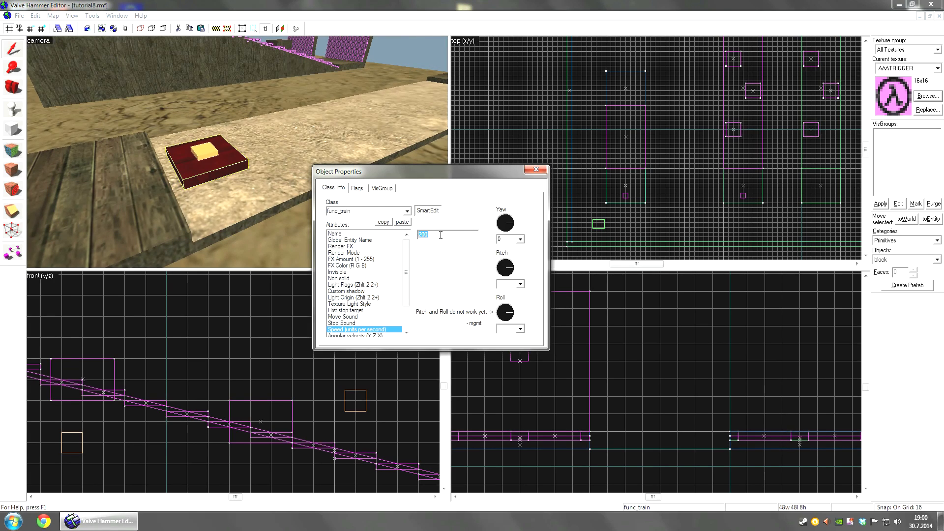
{"action": "key", "text": "z"}
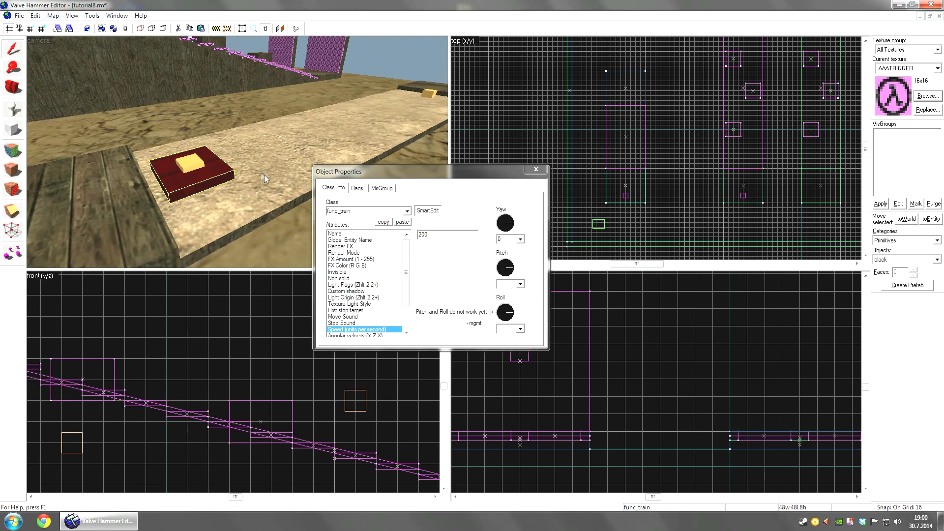
{"action": "left_click", "coordinate": [439, 236]}
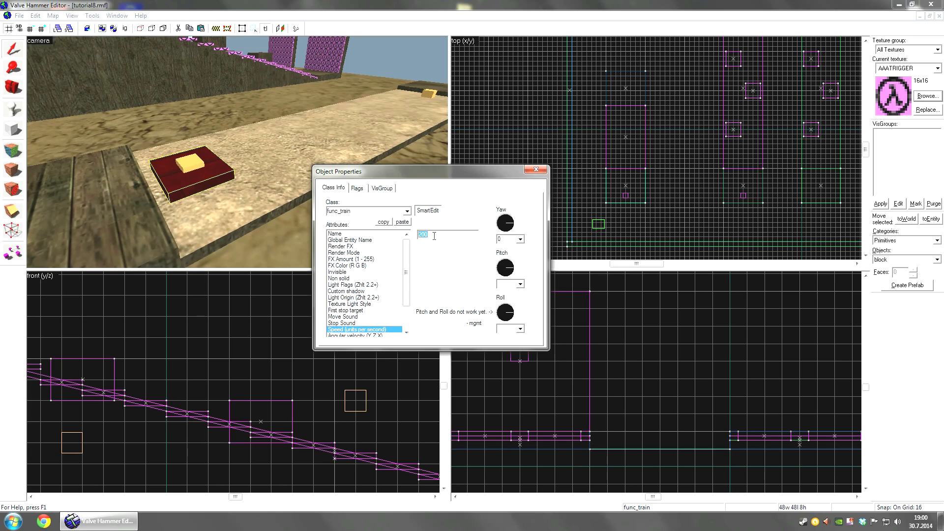
{"action": "key", "text": "z"}
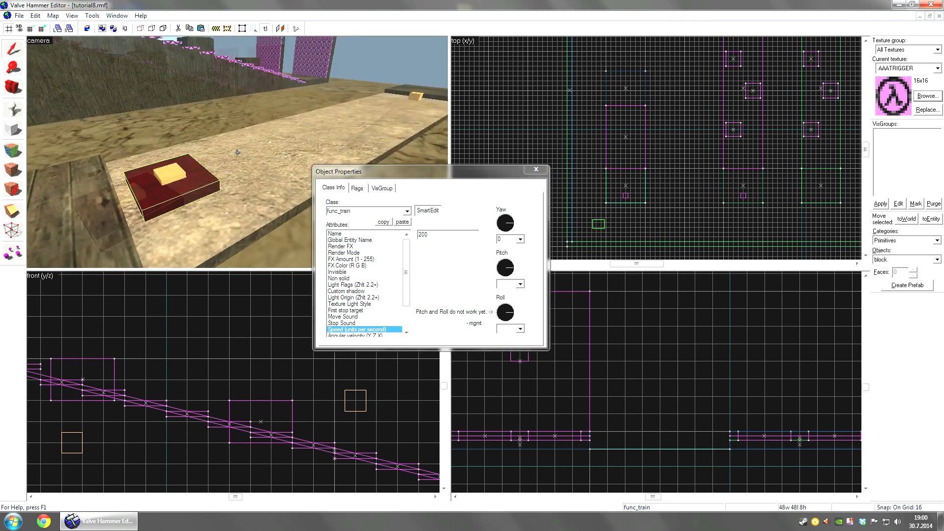
{"action": "key", "text": "z"}
Display the func_train's Damage on crush attribute and examine the platform and the lane ahead of it
{"action": "left_click_drag", "start_coordinate": [407, 260], "coordinate": [407, 292]}
{"action": "left_click", "coordinate": [363, 311]}
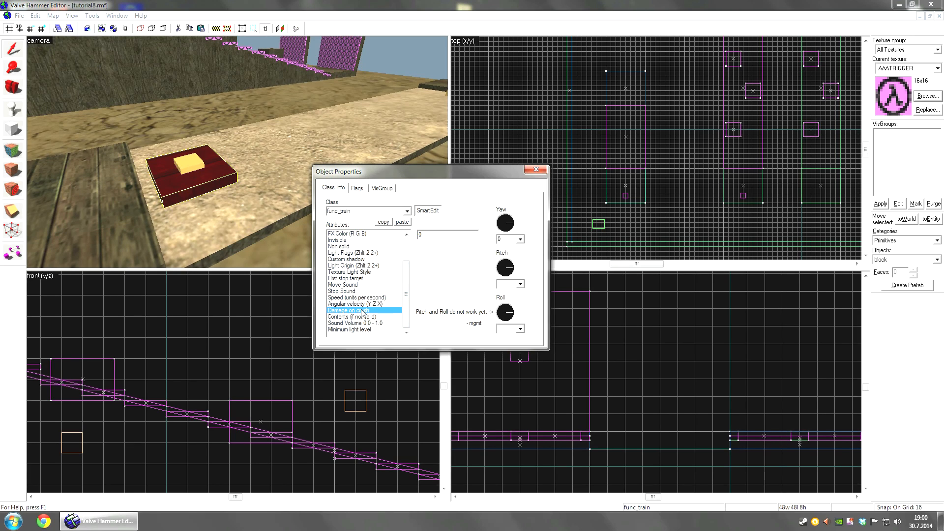
{"action": "left_click", "coordinate": [227, 155]}
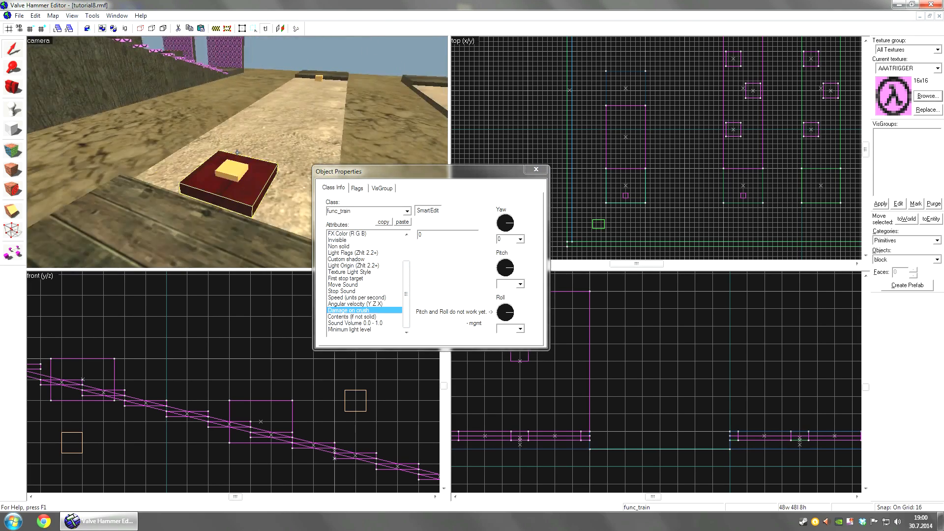
{"action": "key", "text": "z"}
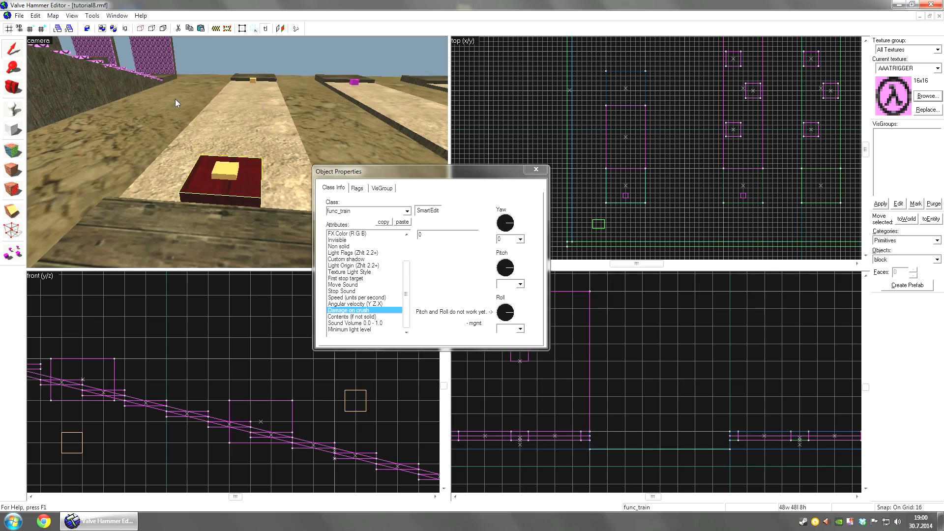
{"action": "key", "text": "z"}
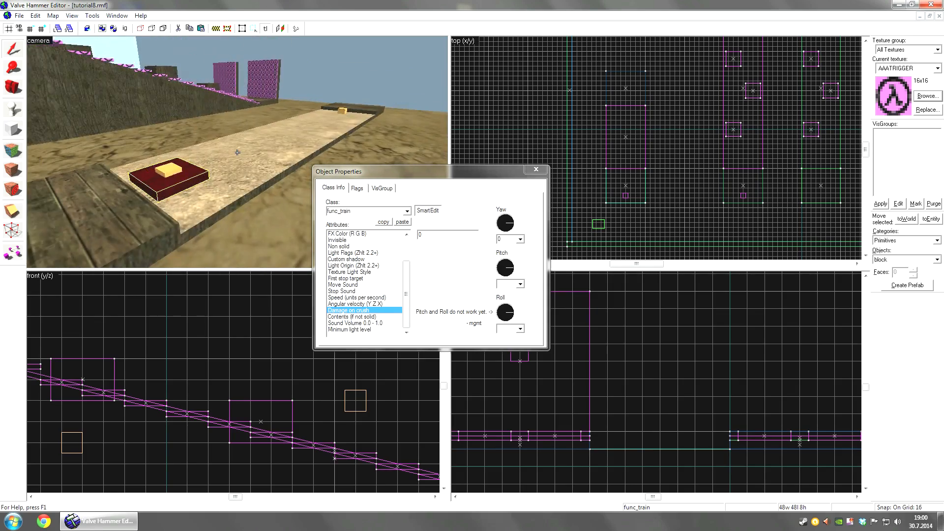
{"action": "key", "text": "d"}
{"action": "key", "text": "a"}
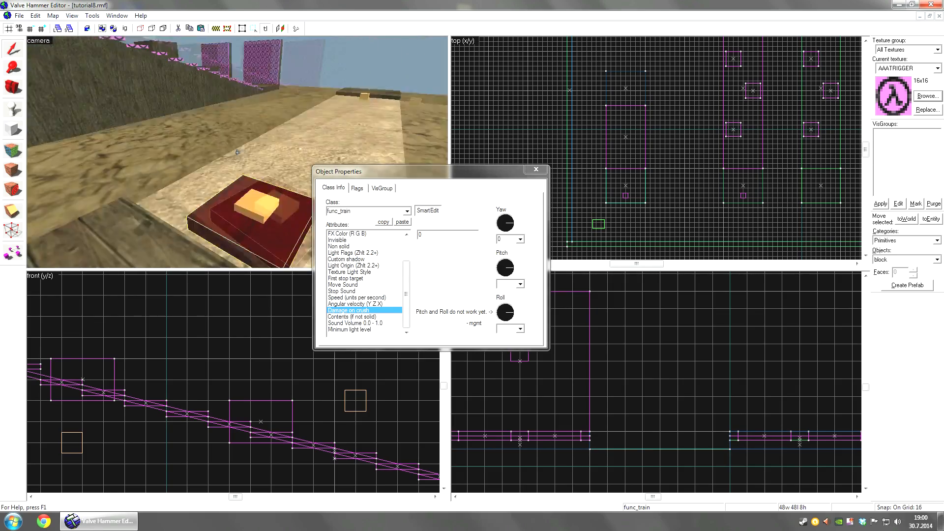
{"action": "key", "text": "w"}
{"action": "key", "text": "w"}
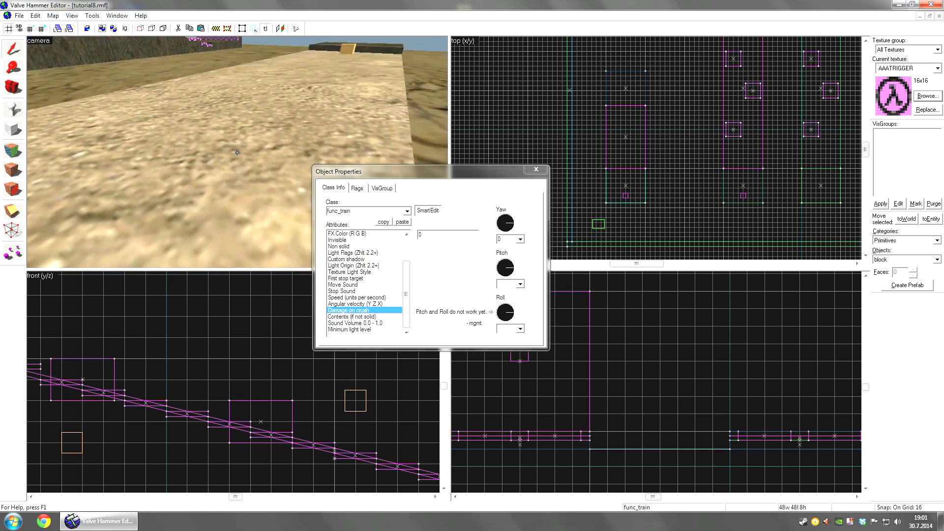
{"action": "key", "text": "s"}
Highlight the Damage on crush value and look over the stepped trigger ramp beside the sand lane
{"action": "left_click", "coordinate": [368, 312]}
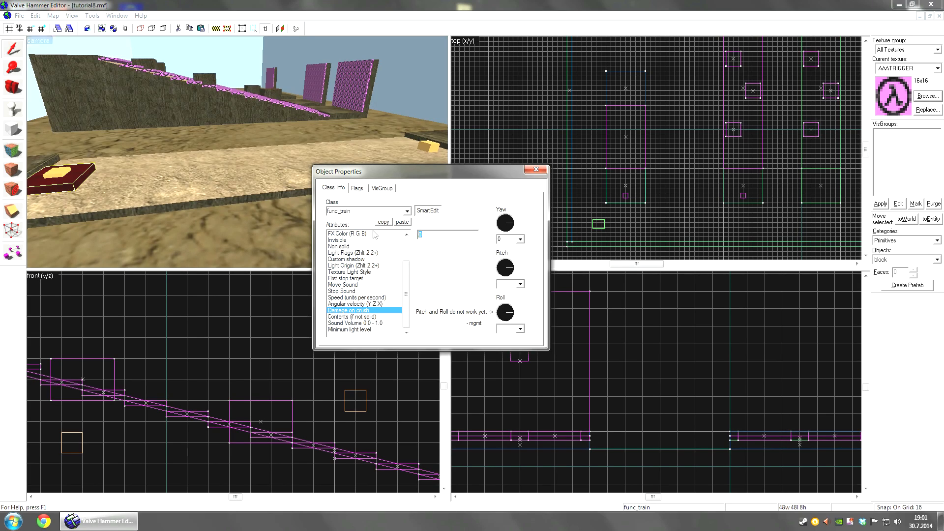
{"action": "key", "text": "z"}
{"action": "key", "text": "w"}
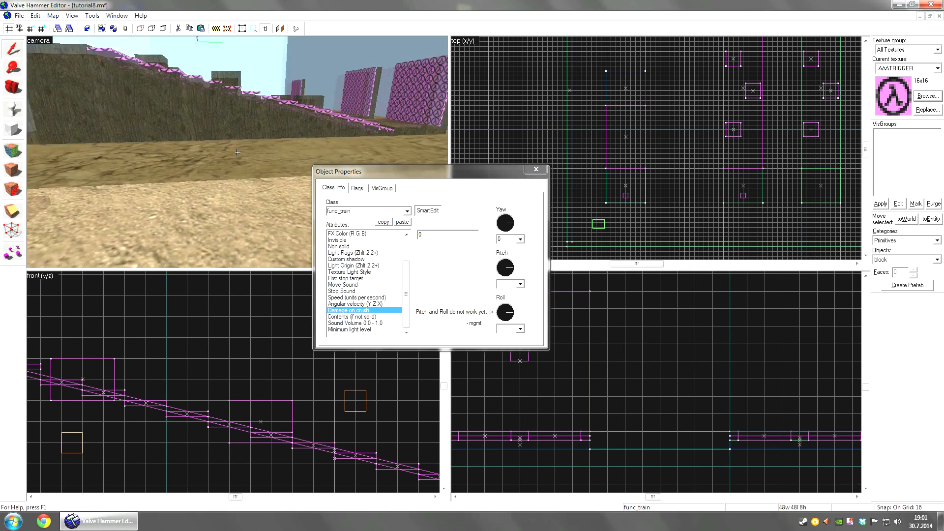
{"action": "key", "text": "d"}
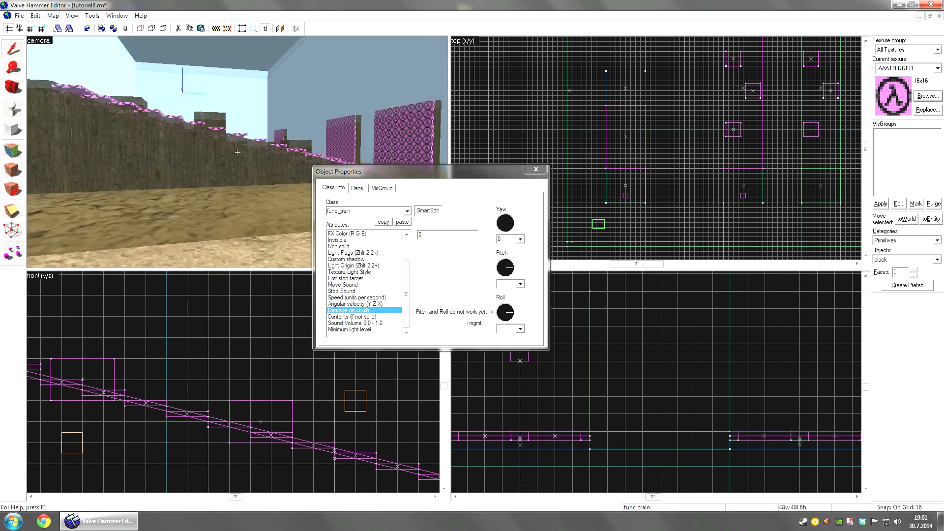
{"action": "key", "text": "d"}
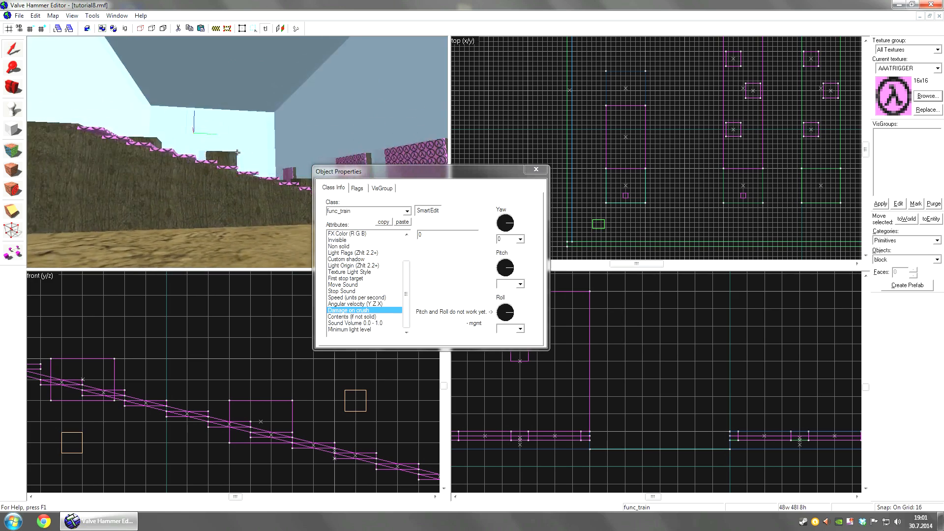
{"action": "key", "text": "s"}
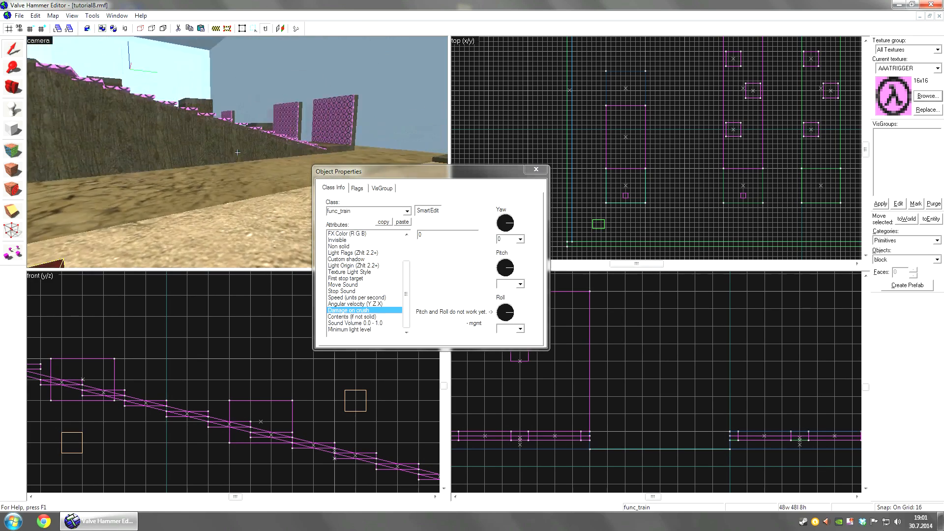
{"action": "key", "text": "s"}
{"action": "key", "text": "z"}
Redisplay the Damage on crush attribute and view the func_train platform with its full lane to the far marker
{"action": "left_click", "coordinate": [371, 305]}
{"action": "left_click", "coordinate": [372, 310]}
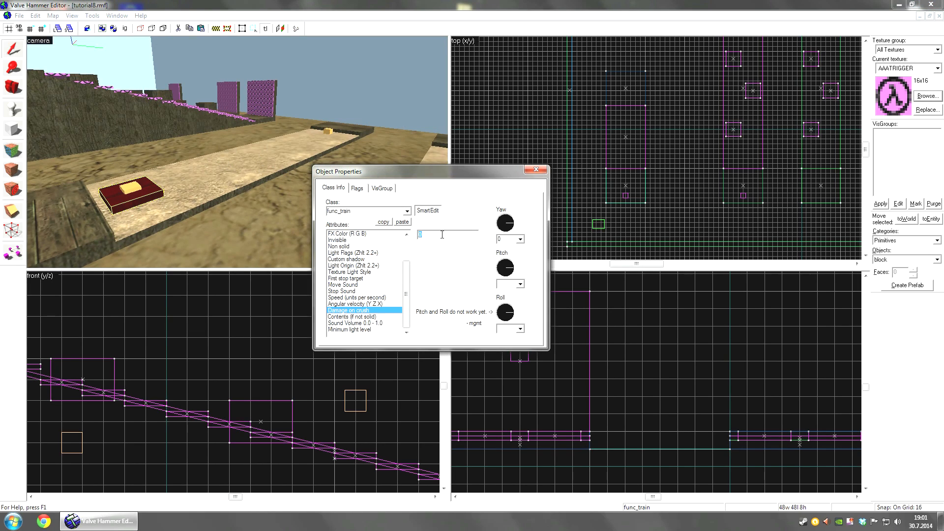
{"action": "left_click", "coordinate": [154, 153]}
{"action": "key", "text": "z"}
{"action": "key", "text": "w"}
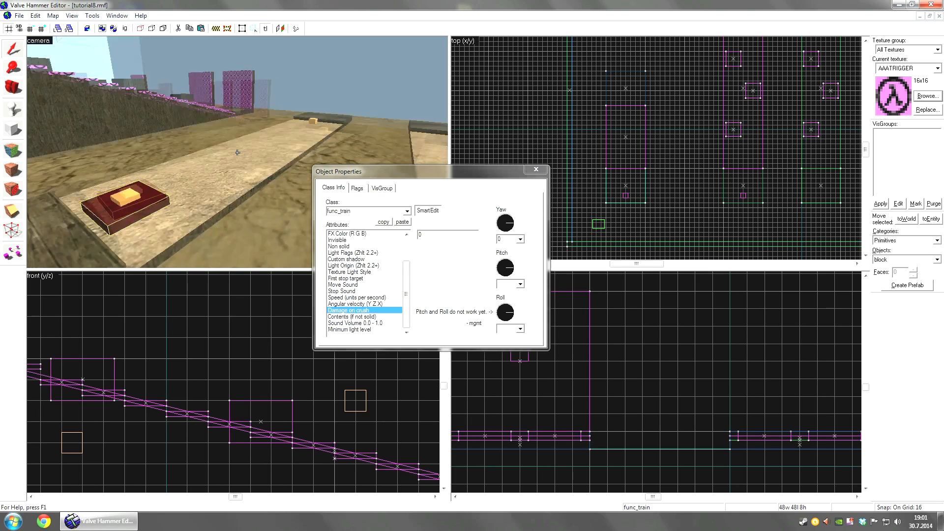
{"action": "left_click", "coordinate": [435, 279]}
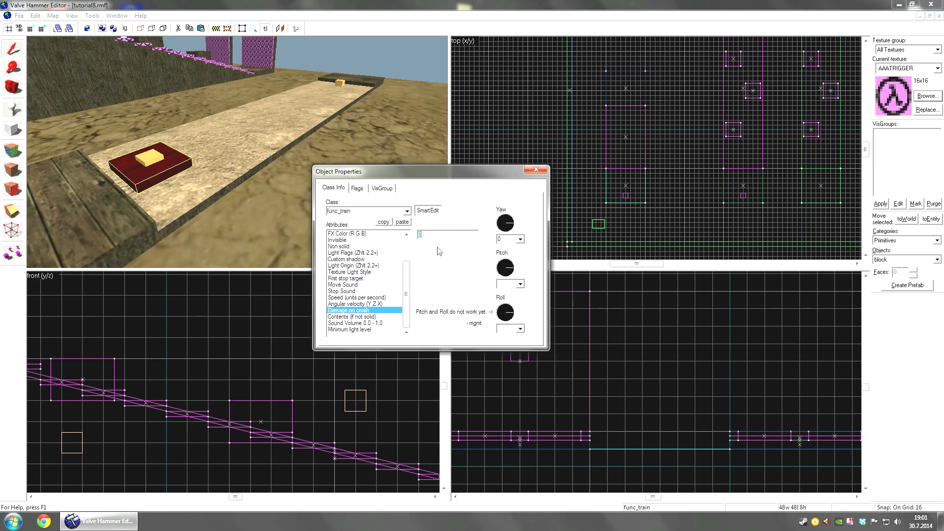
{"action": "key", "text": "z"}
{"action": "key", "text": "z"}
Close the func_train's object properties and save the map
{"action": "left_click", "coordinate": [535, 169]}
{"action": "key", "text": "z"}
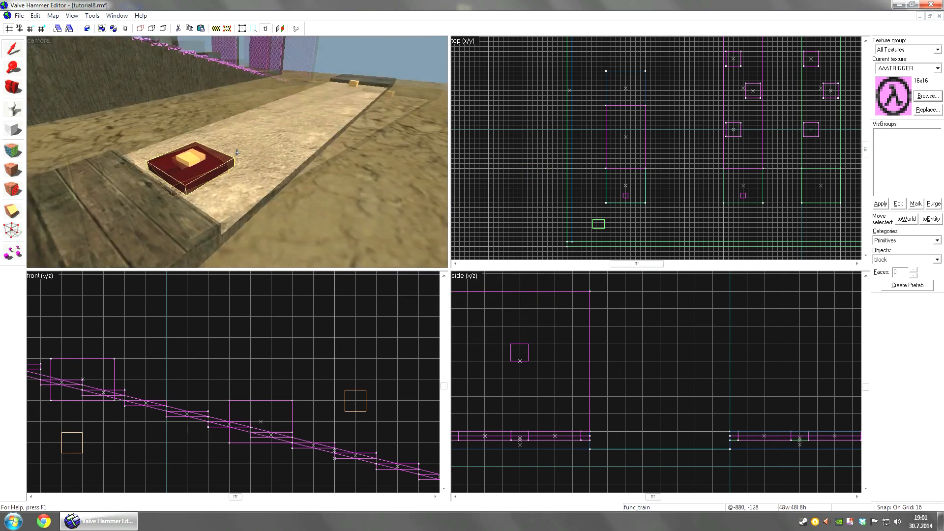
{"action": "key", "text": "z"}
{"action": "left_click", "coordinate": [18, 16]}
{"action": "left_click", "coordinate": [54, 60]}
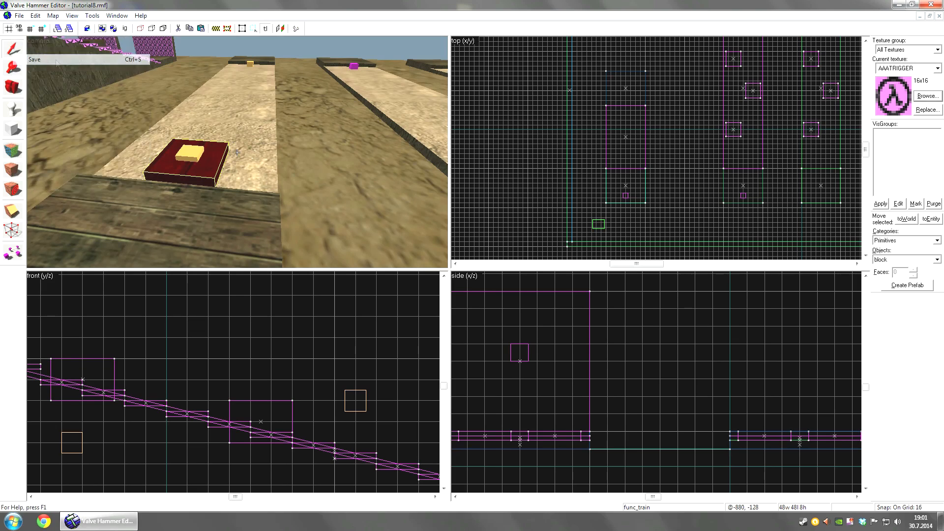
Examine the func_train platform from both sides together with the neighbouring sand lanes
{"action": "key", "text": "z"}
{"action": "key", "text": "w"}
{"action": "key", "text": "a"}
{"action": "key", "text": "z"}
{"action": "key", "text": "z"}
{"action": "key", "text": "z"}
{"action": "key", "text": "s"}
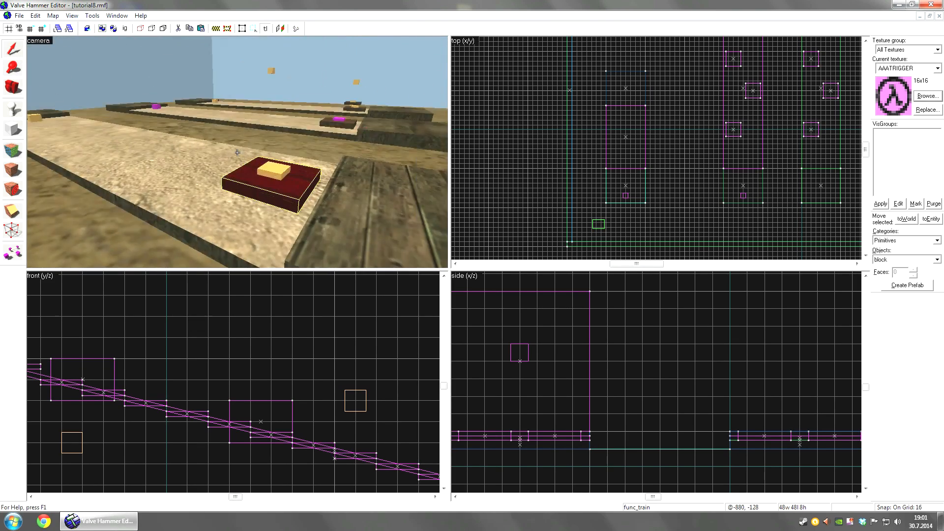
{"action": "key", "text": "d"}
{"action": "key", "text": "a"}
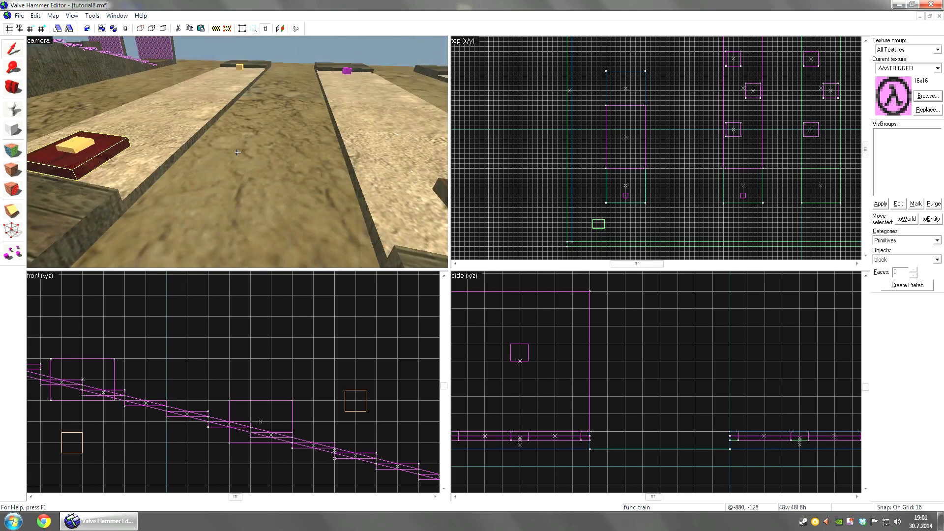
Select the path_corner on top of the func_train platform and open its object properties
{"action": "left_click", "coordinate": [309, 180]}
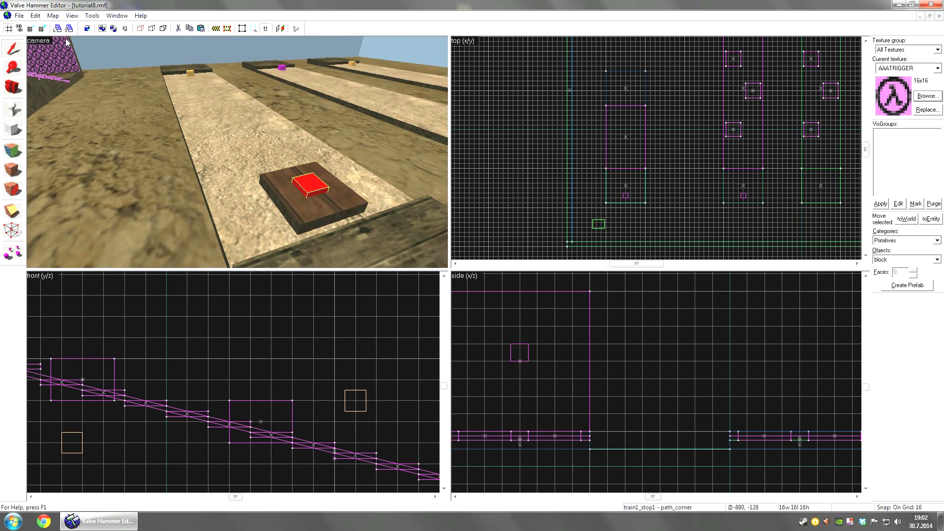
{"action": "left_click", "coordinate": [35, 16]}
{"action": "left_click", "coordinate": [49, 145]}
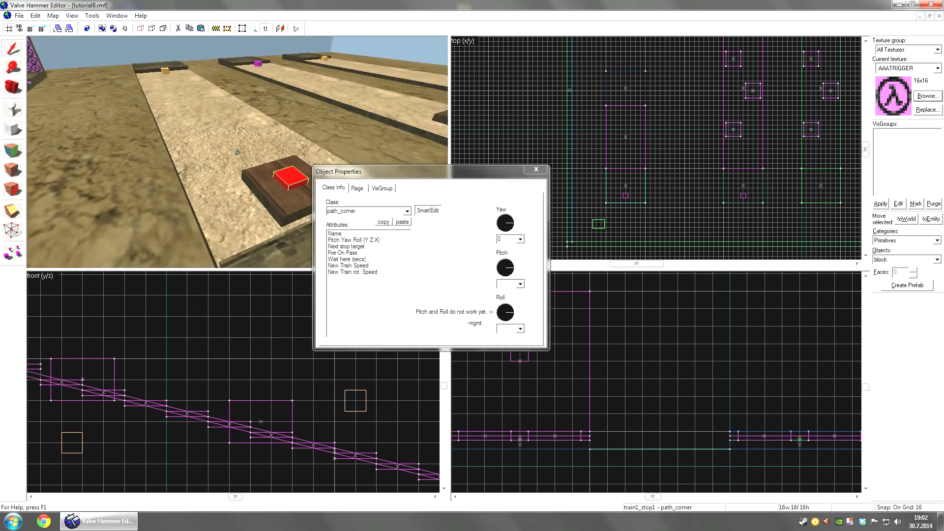
{"action": "key", "text": "z"}
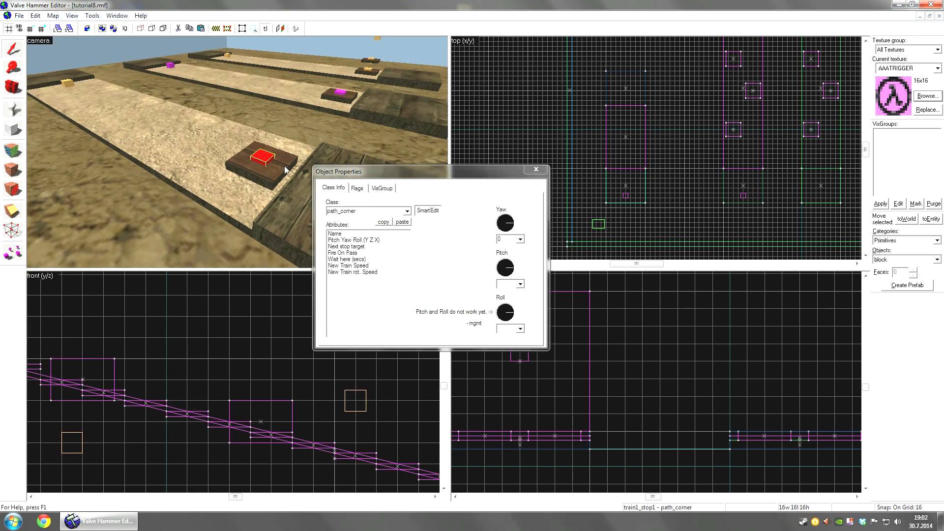
Inspect the path_track on the second lane's platform for comparison, and display the Name of the first platform's path_corner
{"action": "left_click", "coordinate": [341, 92]}
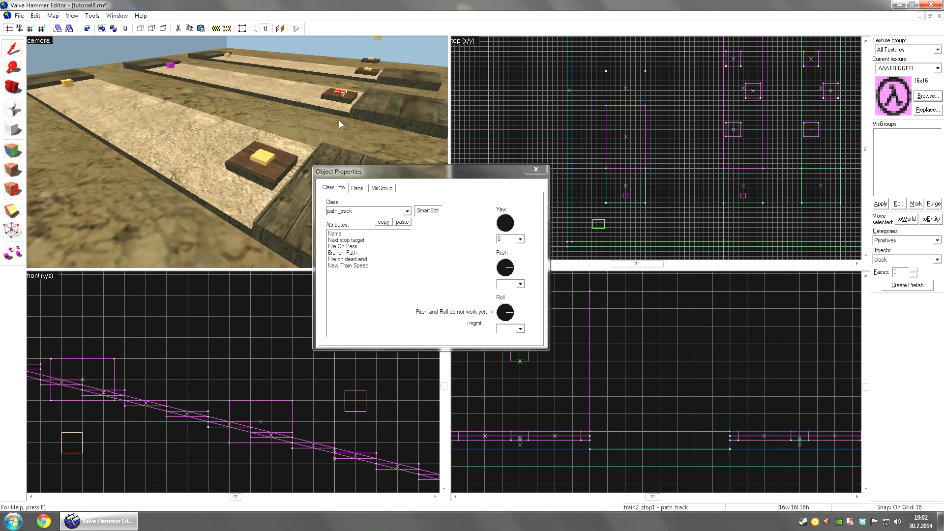
{"action": "left_click", "coordinate": [261, 160]}
{"action": "left_click", "coordinate": [364, 234]}
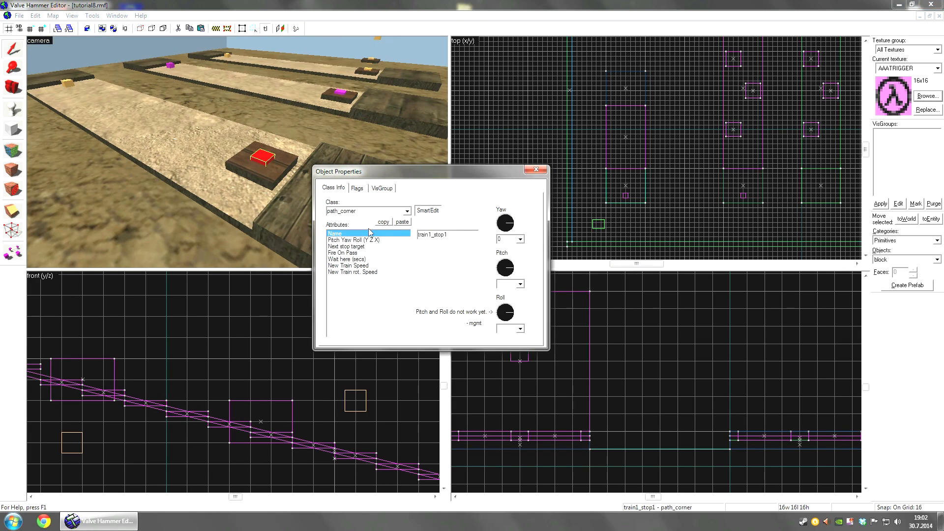
{"action": "key", "text": "z"}
{"action": "key", "text": "z"}
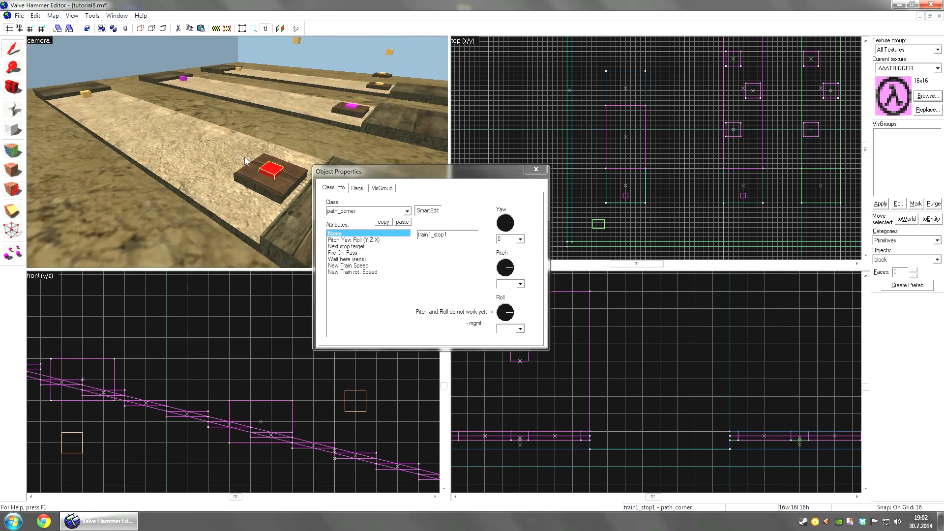
Compare the func_train's First stop target with the Name of its path_corner, and display that path_corner's Next stop target
{"action": "left_click", "coordinate": [274, 178]}
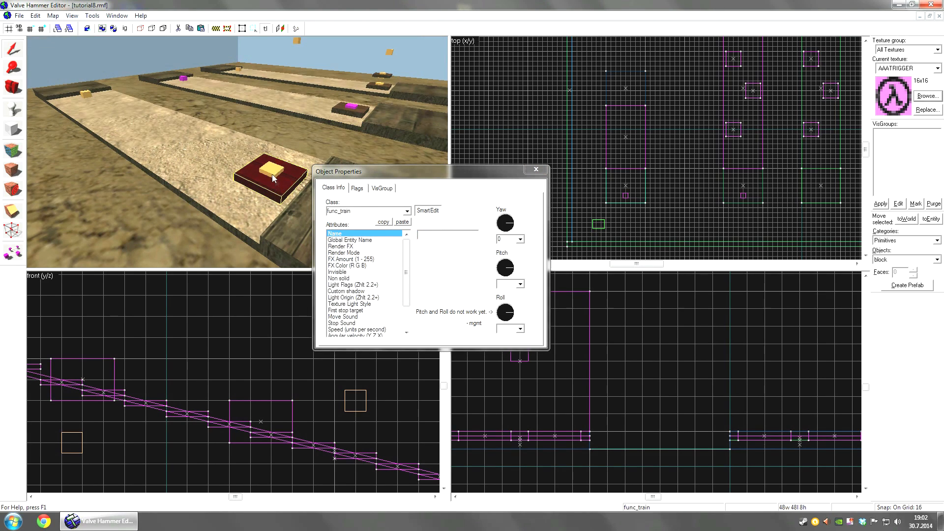
{"action": "left_click", "coordinate": [362, 311]}
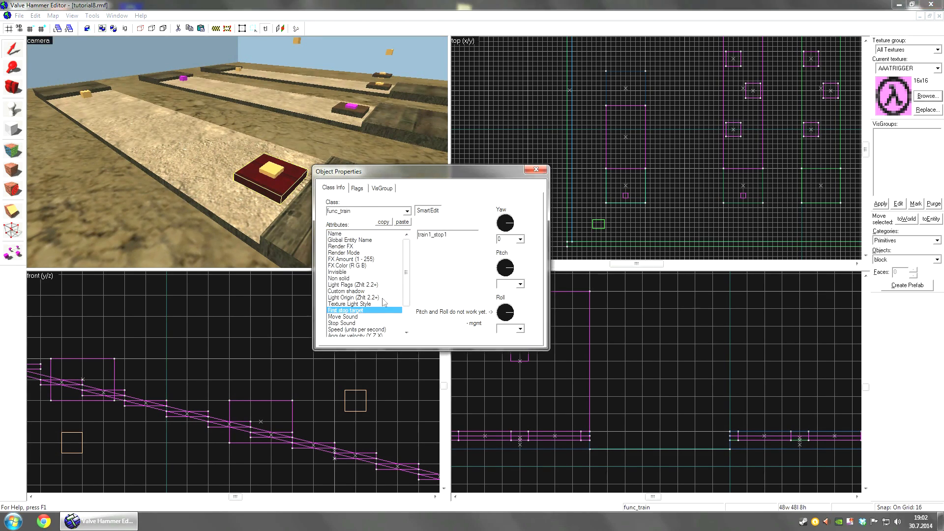
{"action": "left_click", "coordinate": [271, 171]}
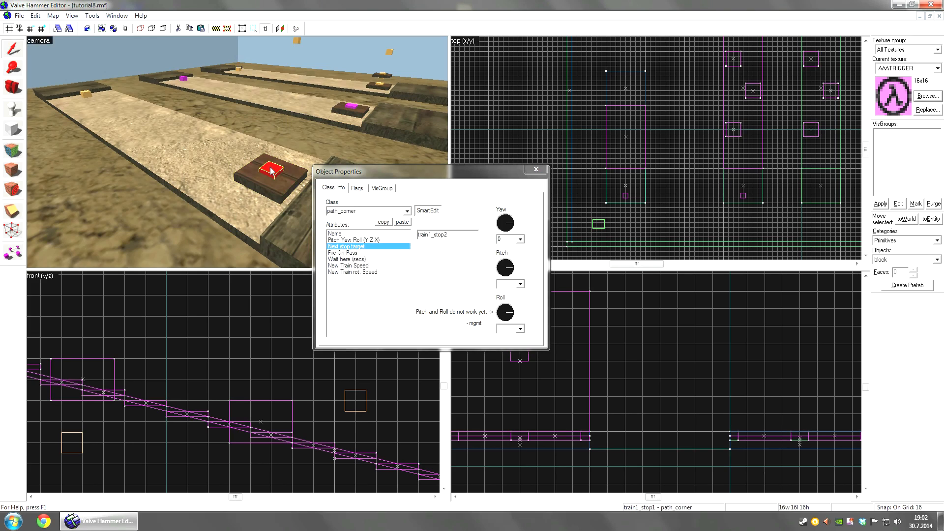
{"action": "left_click", "coordinate": [367, 234]}
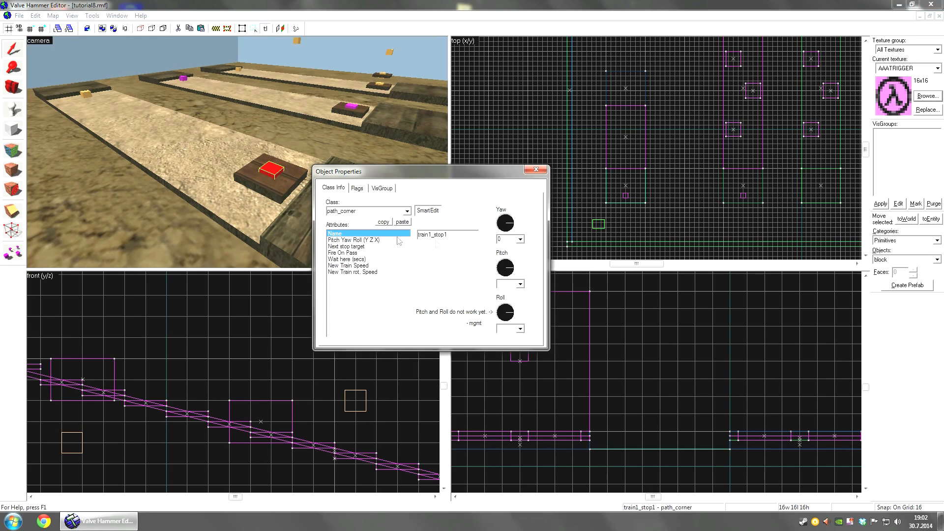
{"action": "left_click", "coordinate": [363, 246]}
Select the path_corner at the lane's far end and inspect its Next stop target and Wait here (secs) attributes
{"action": "key", "text": "z"}
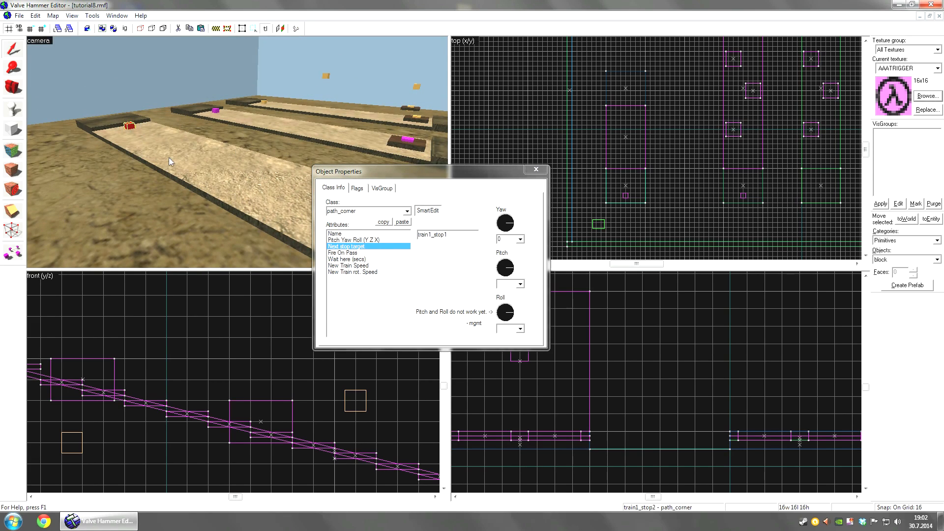
{"action": "key", "text": "z"}
{"action": "key", "text": "d"}
{"action": "key", "text": "z"}
{"action": "left_click", "coordinate": [358, 259]}
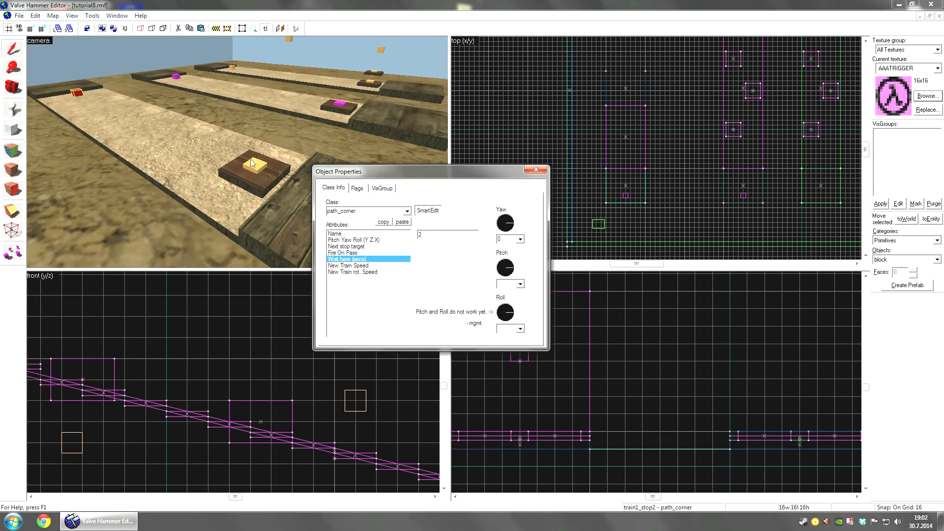
{"action": "left_click", "coordinate": [265, 162]}
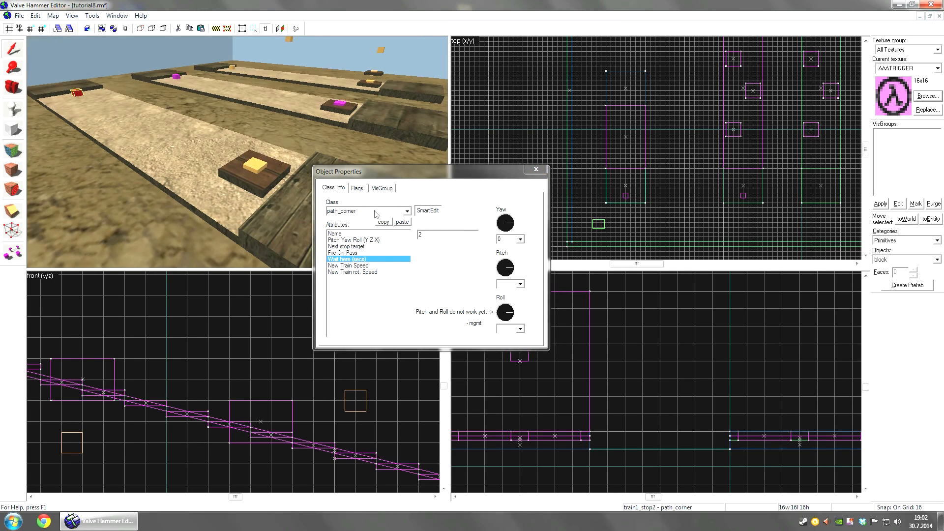
Select the path_corner on the first func_train platform and inspect its New Train Speed attribute and its flags
{"action": "left_click", "coordinate": [264, 172]}
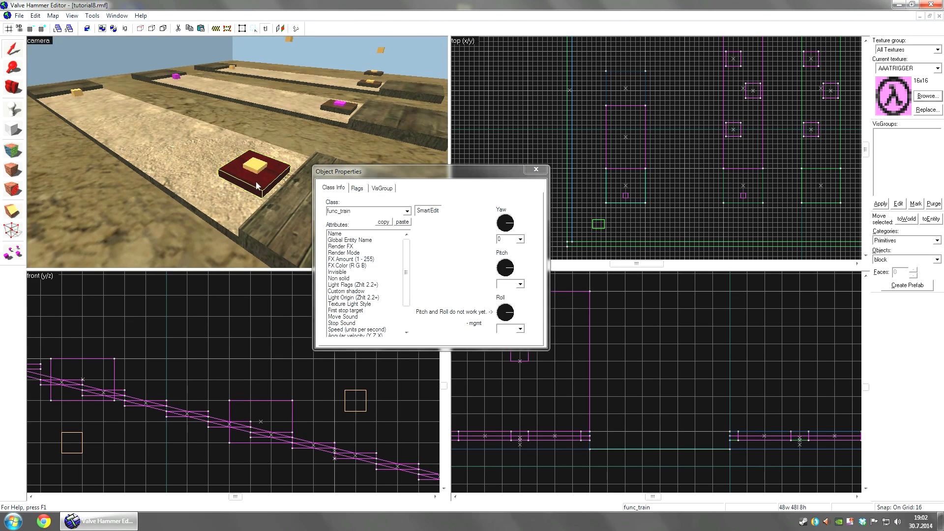
{"action": "left_click", "coordinate": [259, 170]}
{"action": "left_click", "coordinate": [363, 268]}
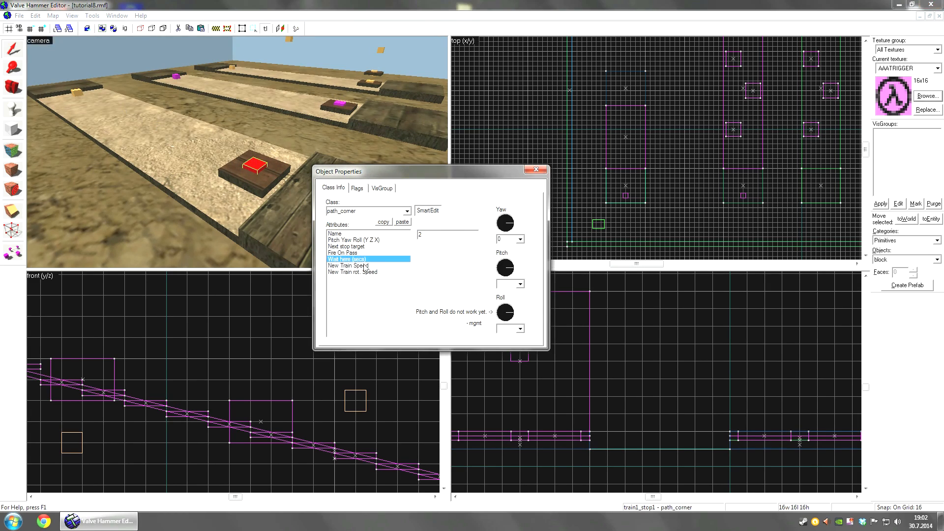
{"action": "left_click", "coordinate": [357, 187]}
{"action": "left_click", "coordinate": [334, 188]}
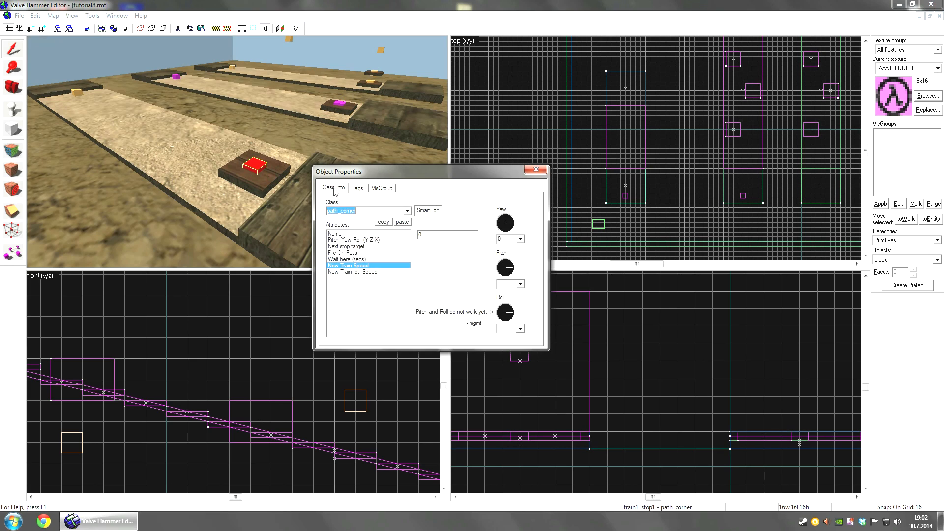
{"action": "left_click", "coordinate": [357, 188]}
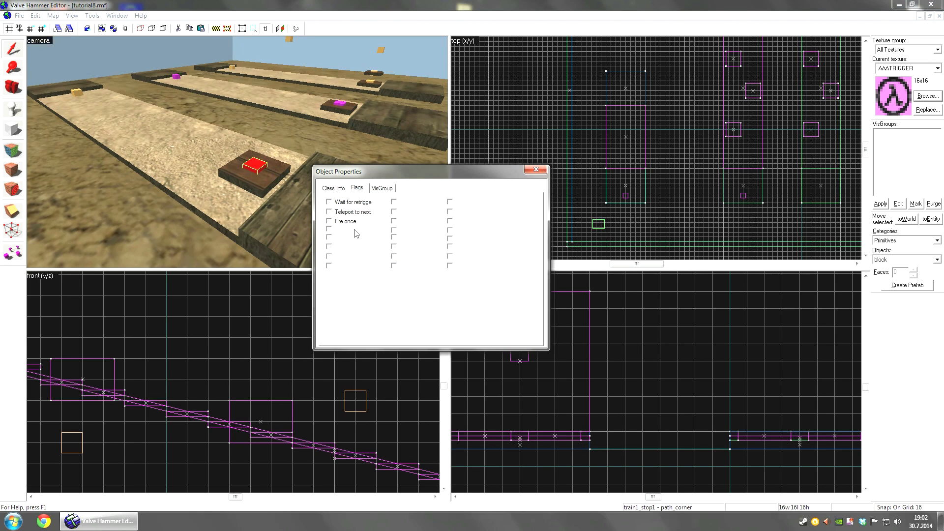
Select the path_corners at the far and near ends of the first lane in turn, finishing on the platform's one
{"action": "key", "text": "z"}
{"action": "key", "text": "a"}
{"action": "key", "text": "z"}
{"action": "left_click", "coordinate": [280, 149]}
{"action": "left_click", "coordinate": [269, 175]}
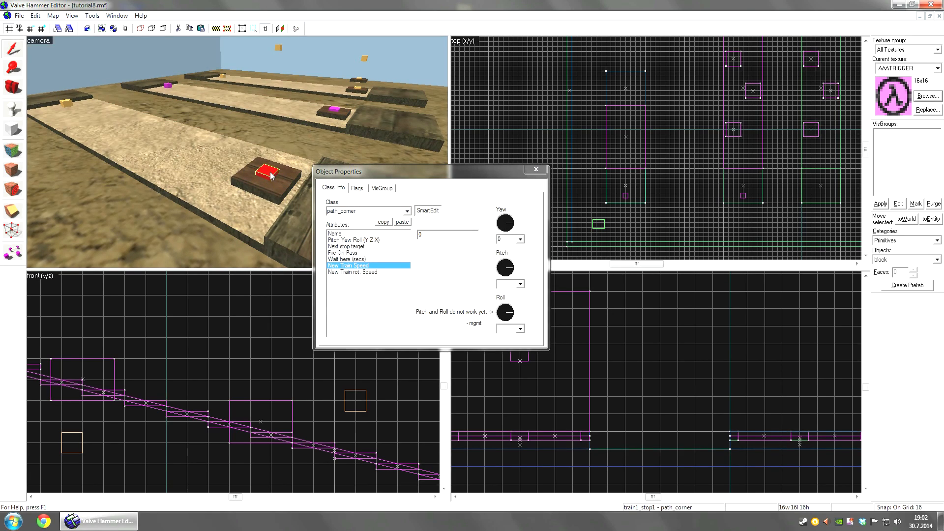
{"action": "left_click", "coordinate": [65, 103]}
{"action": "left_click", "coordinate": [272, 179]}
Review the flags of the platform's path_corner against its class info, and close its object properties
{"action": "left_click", "coordinate": [357, 188]}
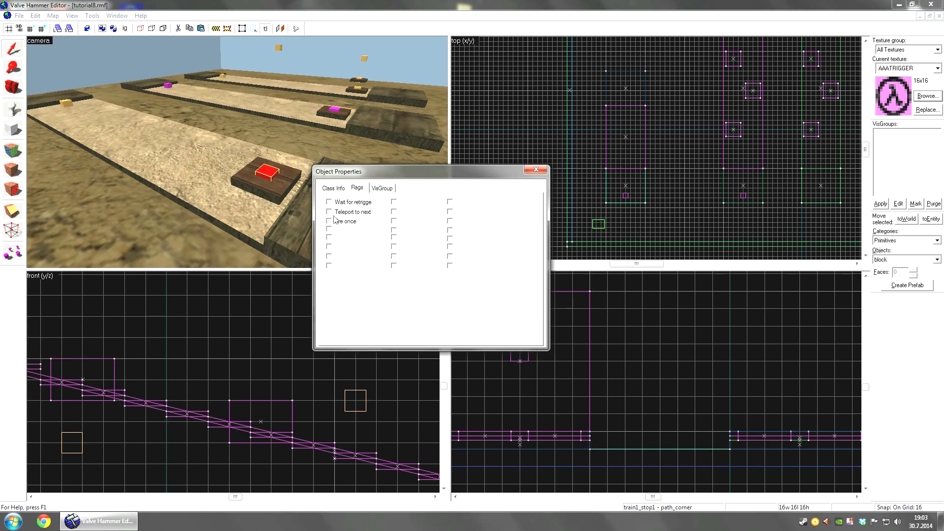
{"action": "left_click", "coordinate": [332, 191]}
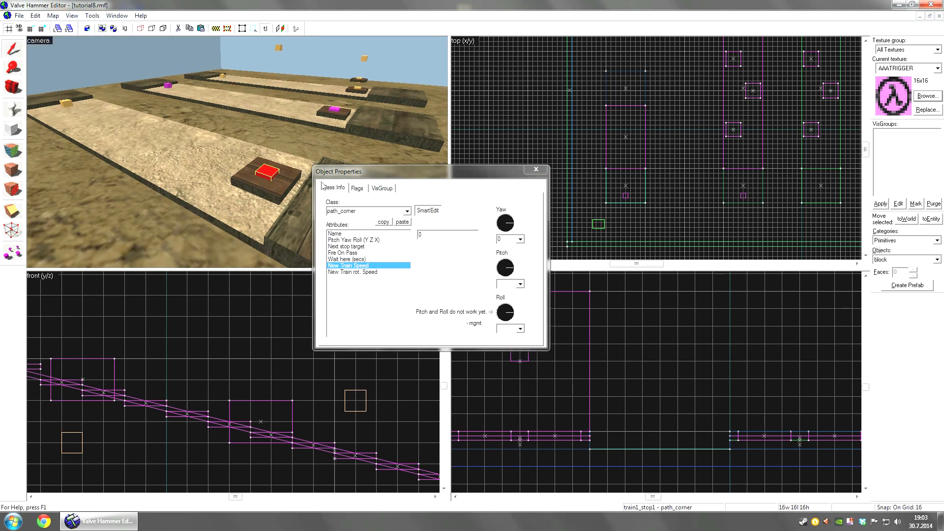
{"action": "left_click", "coordinate": [361, 189]}
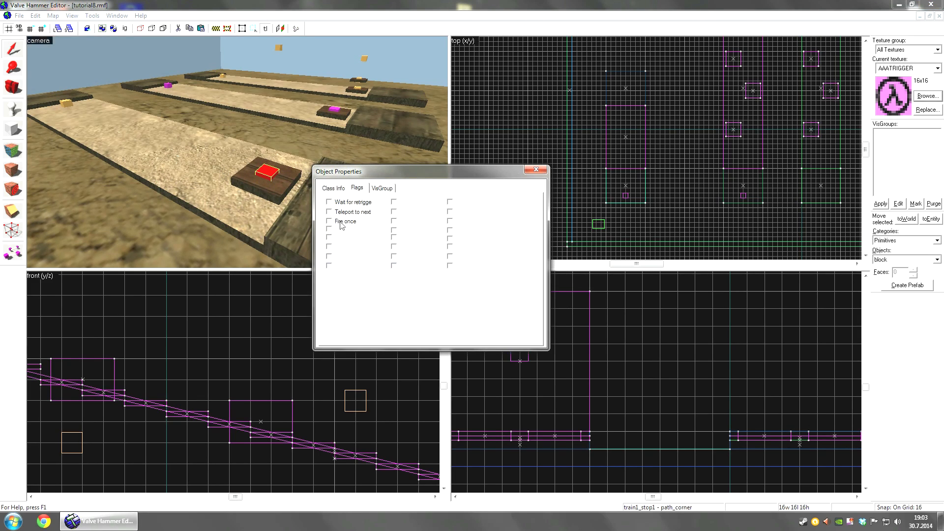
{"action": "left_click", "coordinate": [335, 189]}
{"action": "key", "text": "z"}
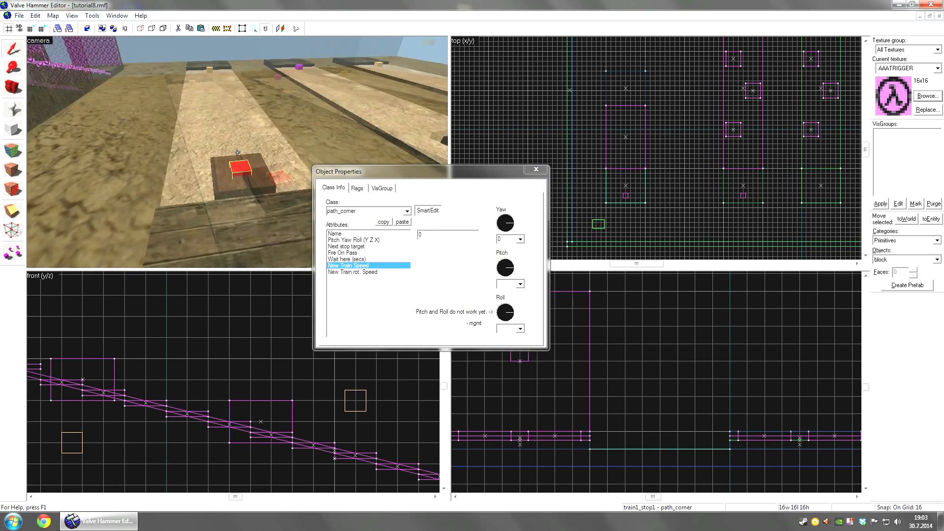
{"action": "key", "text": "z"}
{"action": "left_click", "coordinate": [535, 170]}
Activate the Entity tool, locate path_corner in the list of point entities, and return to the Selection tool
{"action": "key", "text": "z"}
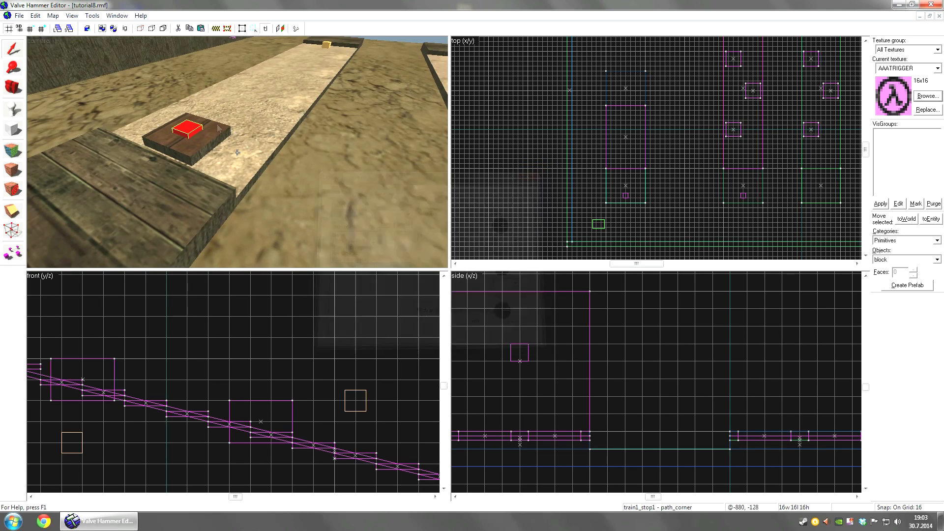
{"action": "key", "text": "d"}
{"action": "key", "text": "w"}
{"action": "key", "text": "z"}
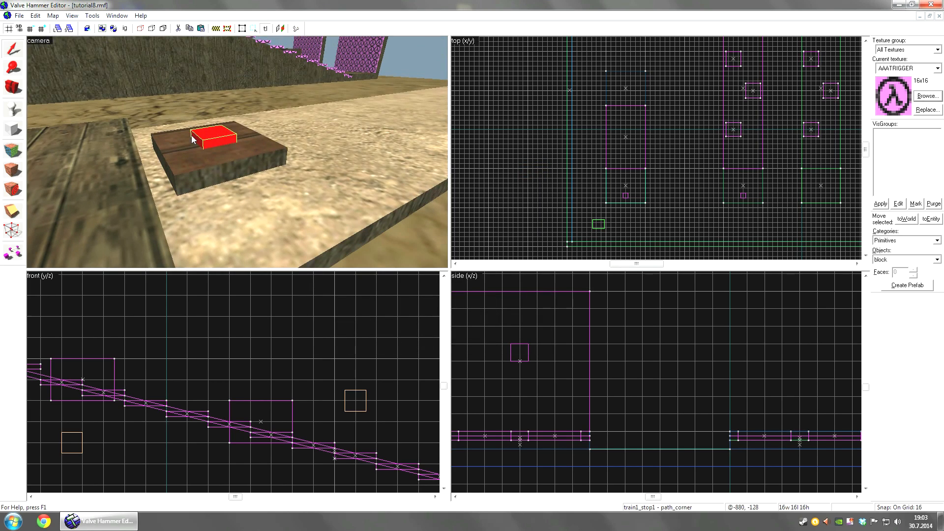
{"action": "key", "text": "z"}
{"action": "key", "text": "z"}
{"action": "left_click", "coordinate": [263, 152]}
{"action": "left_click", "coordinate": [194, 148]}
{"action": "key", "text": "shift+e"}
{"action": "left_click", "coordinate": [934, 259]}
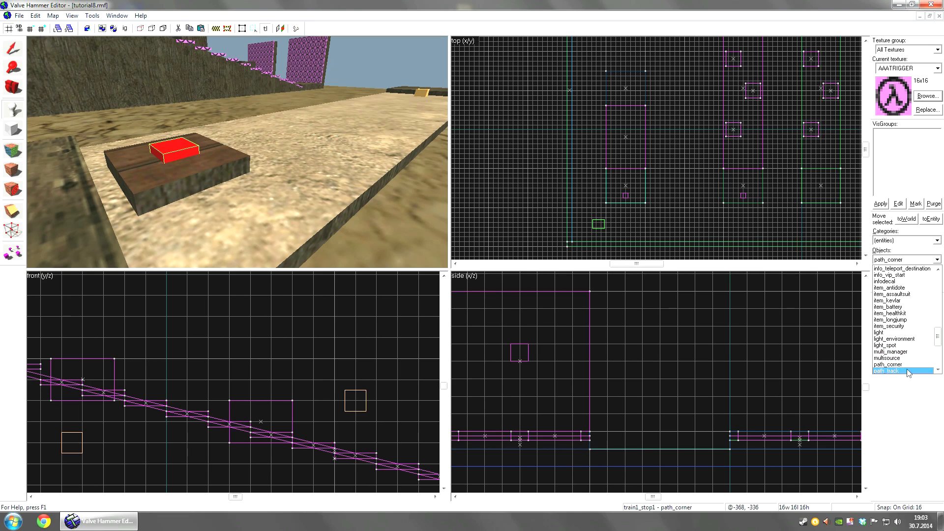
{"action": "scroll", "coordinate": [906, 367], "scroll_direction": "down", "scroll_amount": 1}
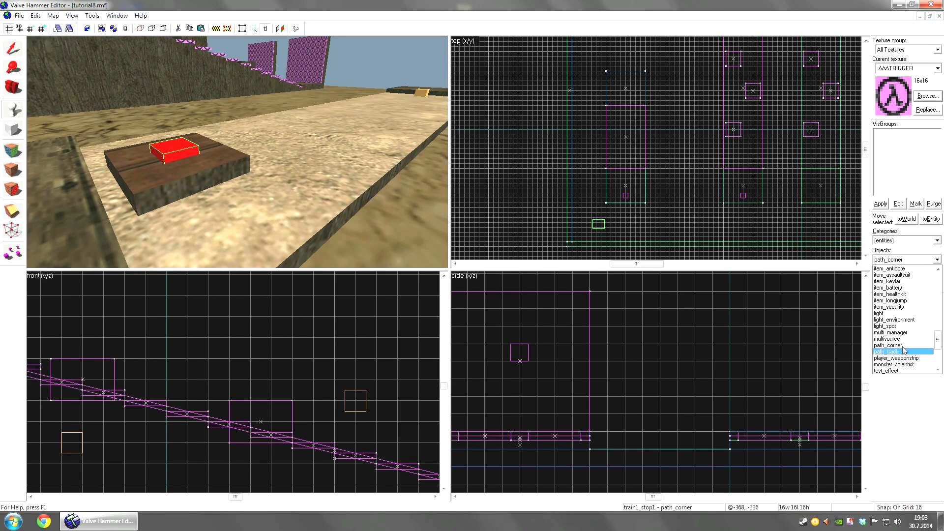
{"action": "key", "text": "shift+s"}
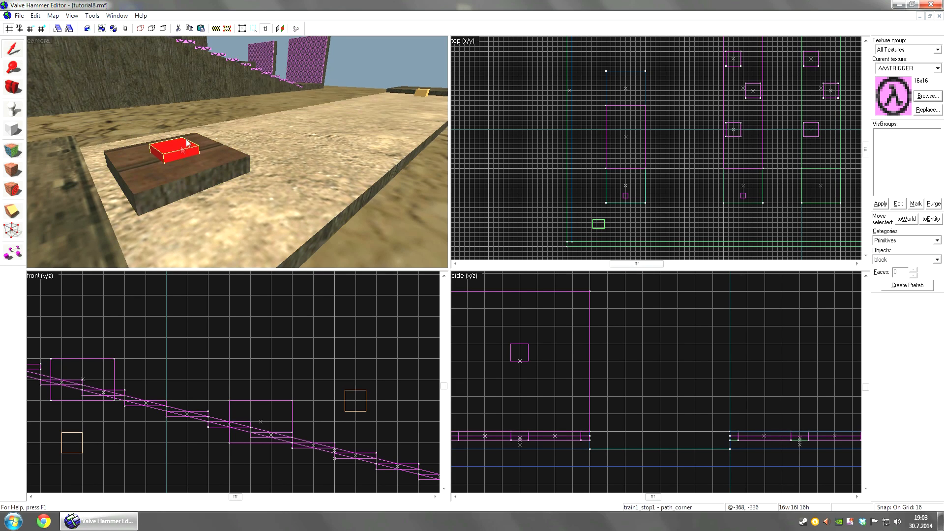
Examine the position of the first platform's path_corner in the front (y/z) view
{"action": "scroll", "coordinate": [278, 406], "scroll_direction": "down", "scroll_amount": 6}
{"action": "key", "text": "Down"}
{"action": "scroll", "coordinate": [215, 381], "scroll_direction": "up", "scroll_amount": 3}
{"action": "key", "text": "Left"}
{"action": "scroll", "coordinate": [305, 399], "scroll_direction": "up", "scroll_amount": 7}
{"action": "scroll", "coordinate": [283, 409], "scroll_direction": "down", "scroll_amount": 5}
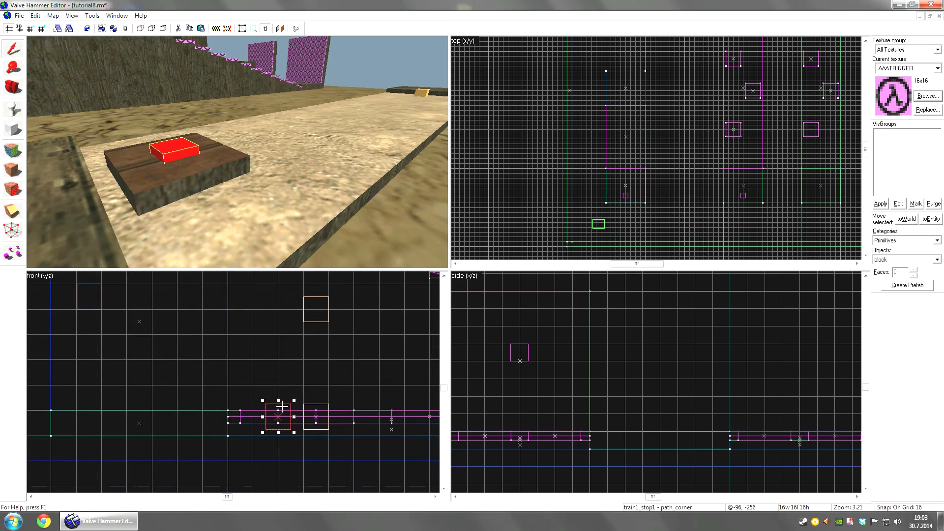
{"action": "scroll", "coordinate": [290, 419], "scroll_direction": "down", "scroll_amount": 1}
Select the first func_train platform together with the path_corner on top of it
{"action": "left_click", "coordinate": [180, 156]}
{"action": "left_click", "coordinate": [182, 157]}
{"action": "left_click", "coordinate": [181, 158]}
{"action": "left_click", "coordinate": [181, 158]}
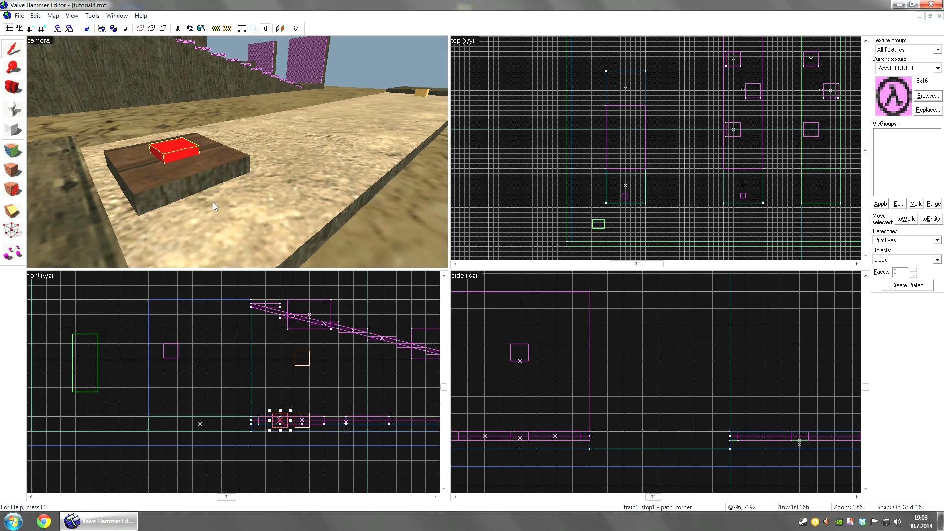
{"action": "left_click", "coordinate": [196, 177]}
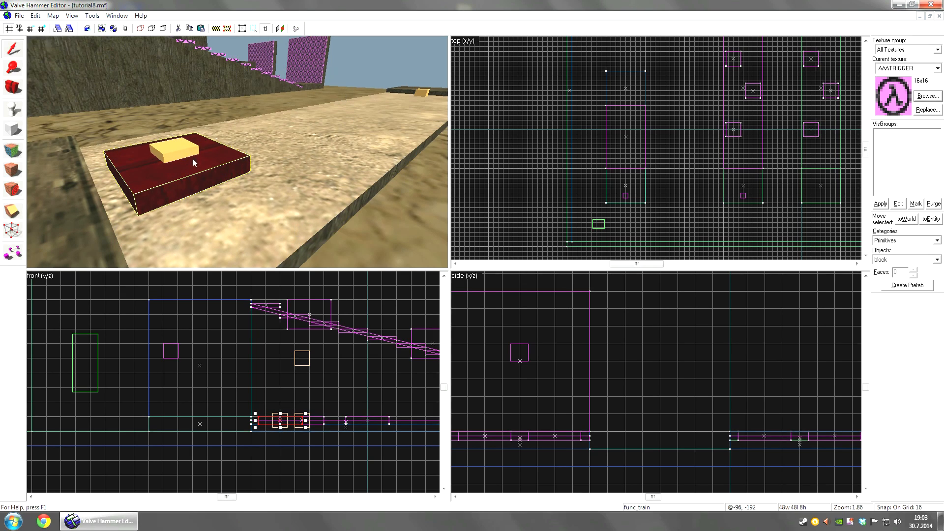
{"action": "left_click", "coordinate": [168, 154]}
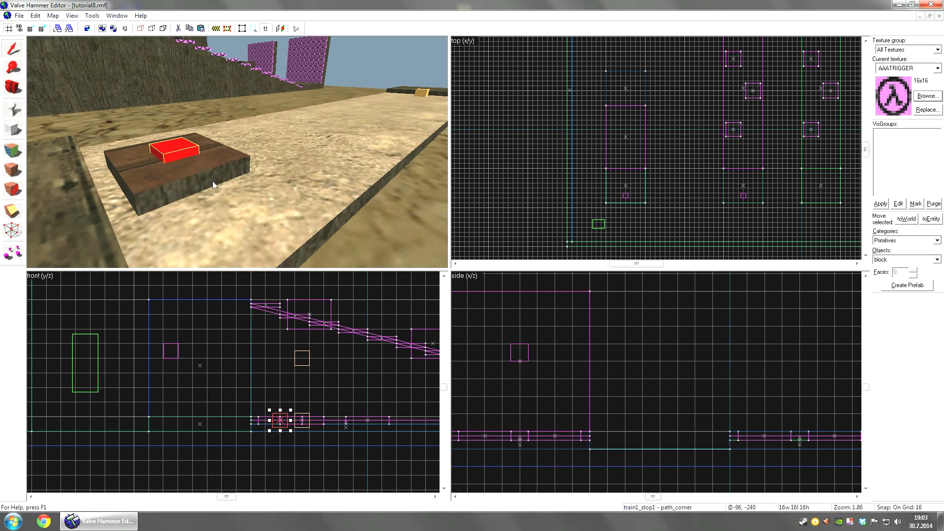
{"action": "left_click", "coordinate": [195, 172], "text": "ctrl"}
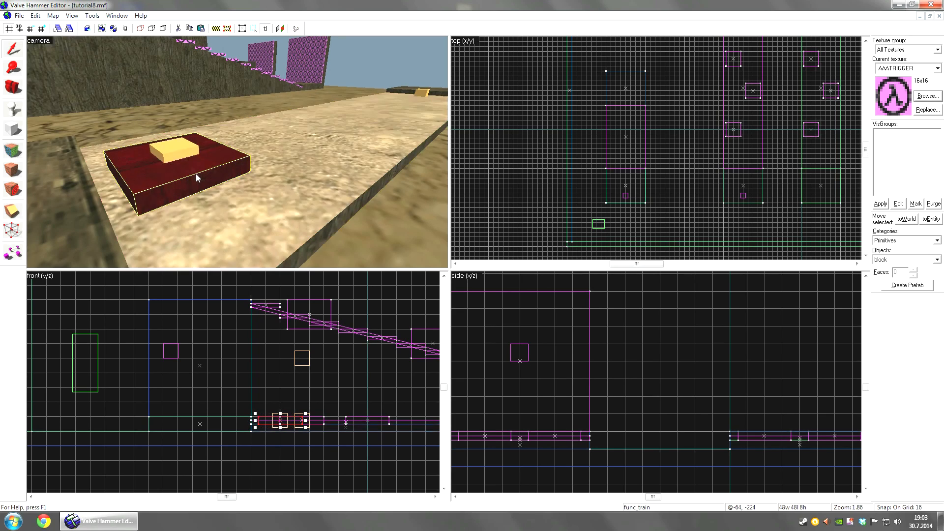
Examine how the path_corner is aligned with the centre of the func_train in the front, side and top views
{"action": "scroll", "coordinate": [265, 432], "scroll_direction": "up", "scroll_amount": 5}
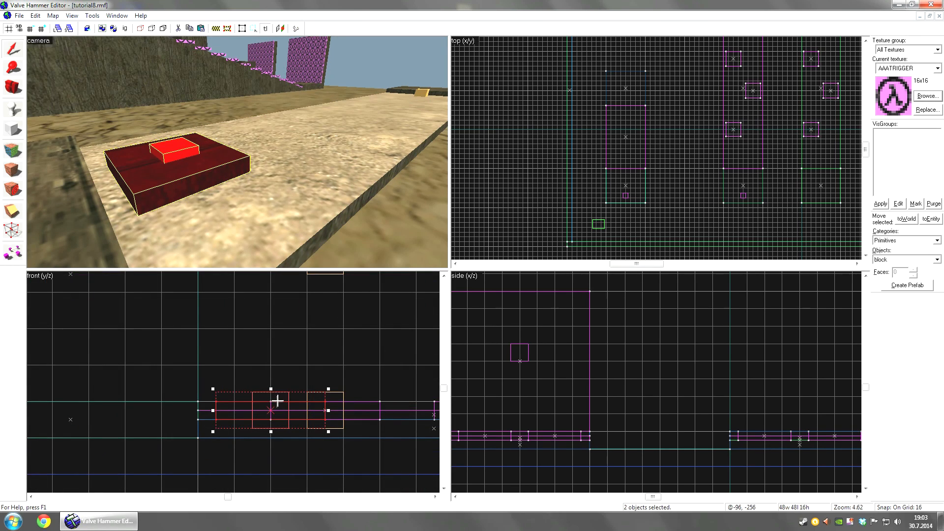
{"action": "scroll", "coordinate": [650, 402], "scroll_direction": "down", "scroll_amount": 10}
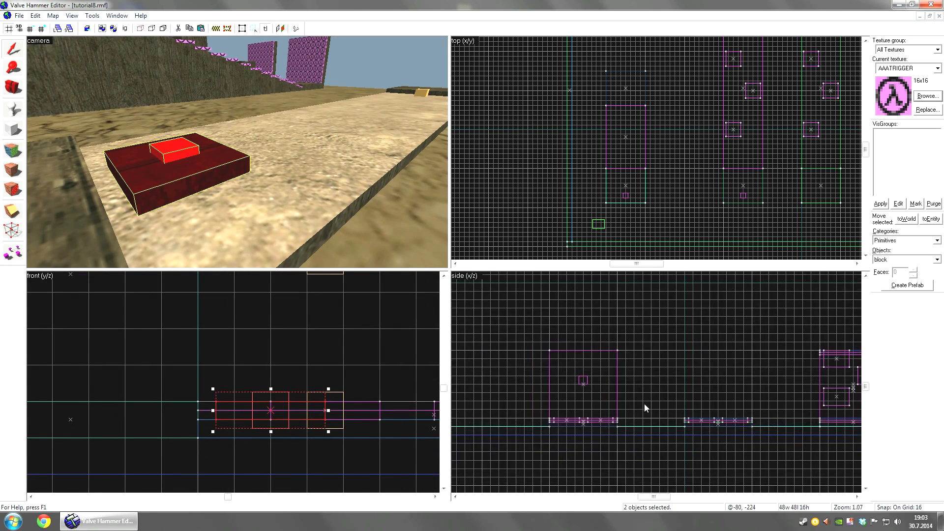
{"action": "scroll", "coordinate": [619, 412], "scroll_direction": "up", "scroll_amount": 13}
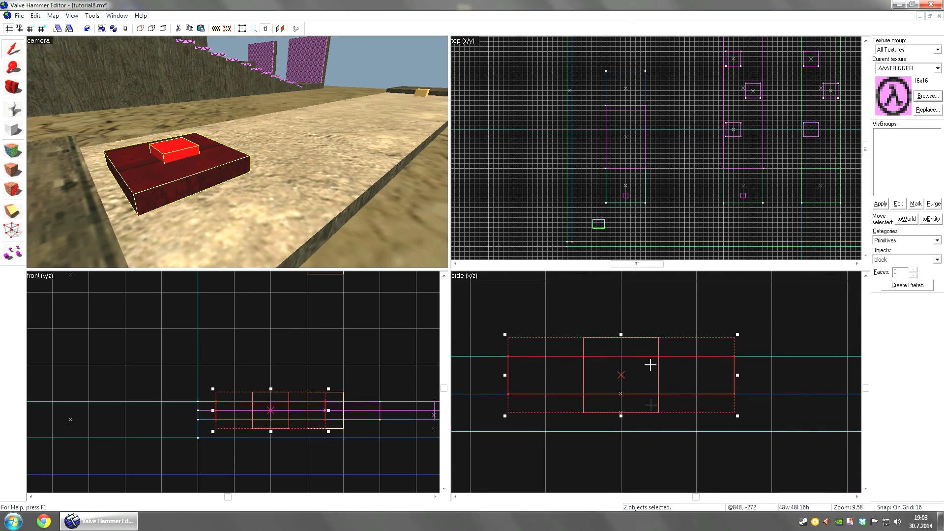
{"action": "scroll", "coordinate": [671, 122], "scroll_direction": "down", "scroll_amount": 5}
{"action": "scroll", "coordinate": [662, 228], "scroll_direction": "up", "scroll_amount": 8}
{"action": "scroll", "coordinate": [634, 169], "scroll_direction": "up", "scroll_amount": 6}
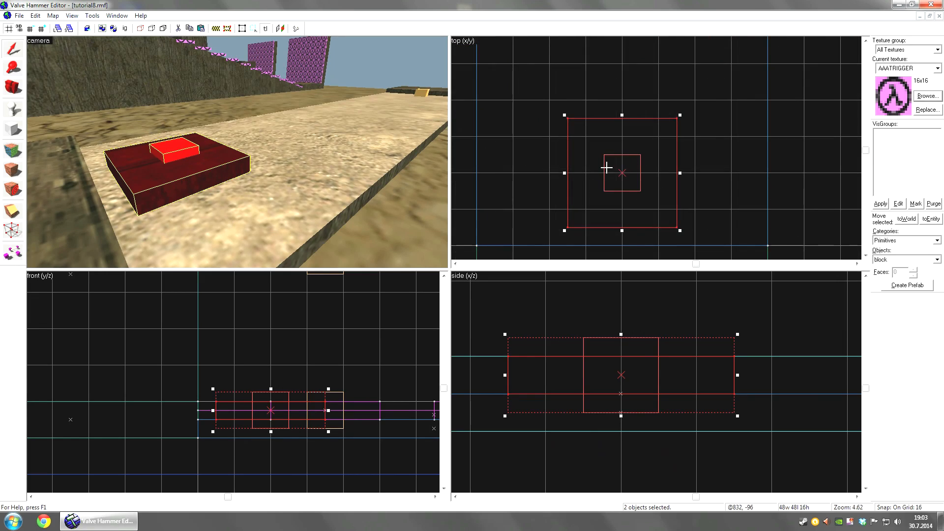
Select the path_track on the second lane's platform, then open and close its object properties
{"action": "left_click", "coordinate": [181, 82]}
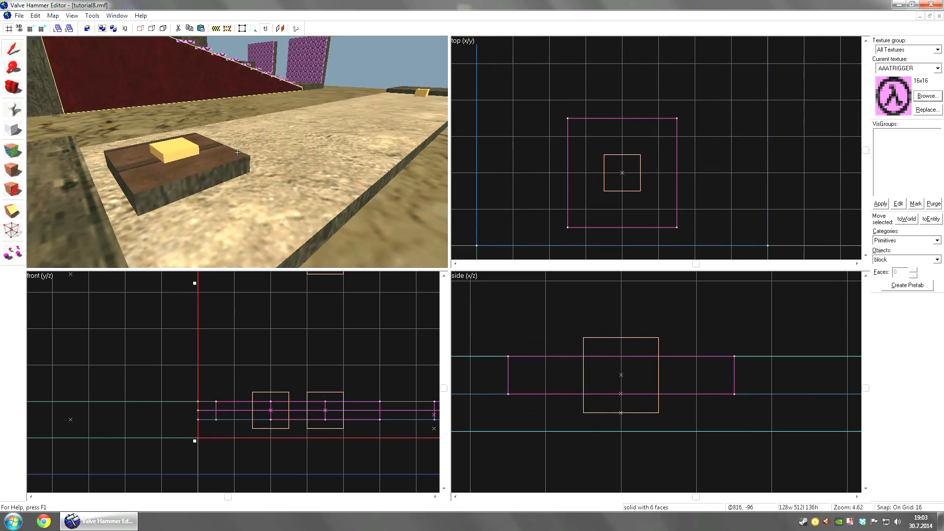
{"action": "key", "text": "z"}
{"action": "key", "text": "s"}
{"action": "key", "text": "z"}
{"action": "left_click", "coordinate": [237, 154]}
{"action": "left_click", "coordinate": [35, 15]}
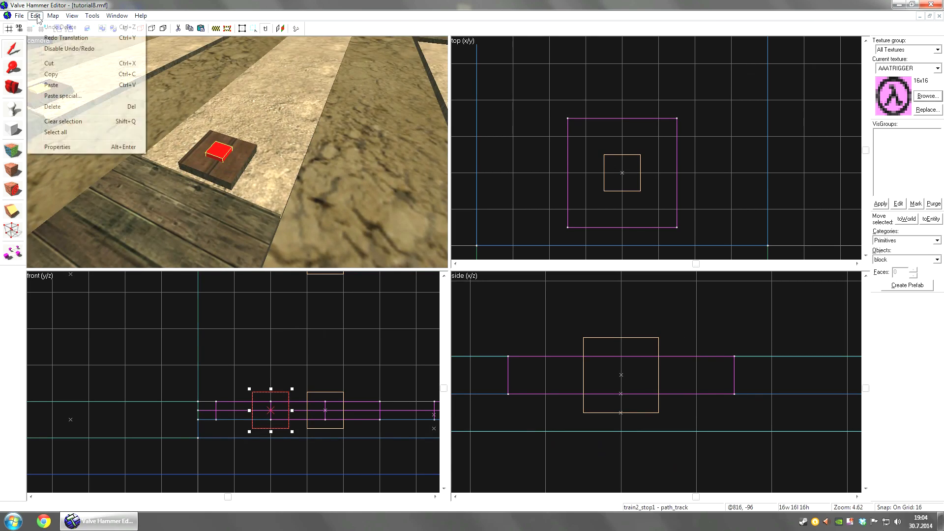
{"action": "left_click", "coordinate": [49, 147]}
{"action": "left_click", "coordinate": [536, 169]}
Select the func_train platform standing on the open ground beyond the third lane
{"action": "key", "text": "z"}
{"action": "key", "text": "d"}
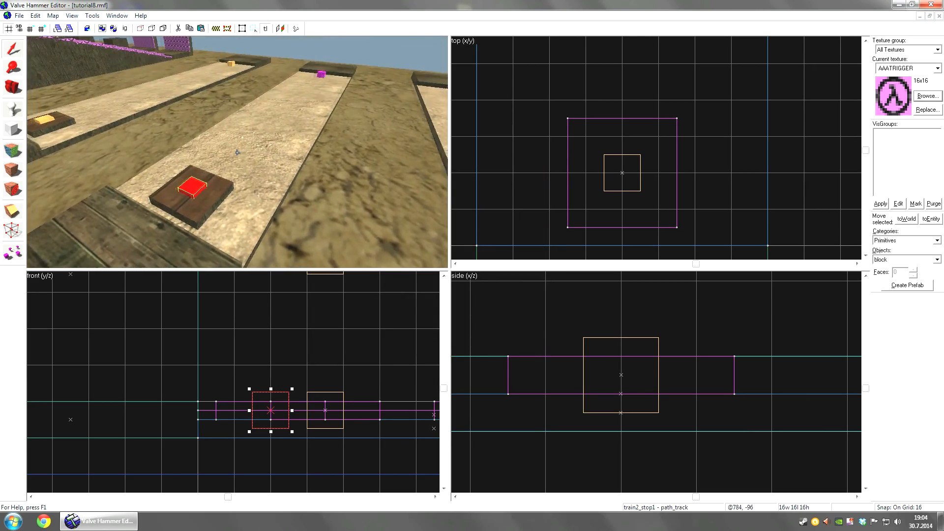
{"action": "key", "text": "w"}
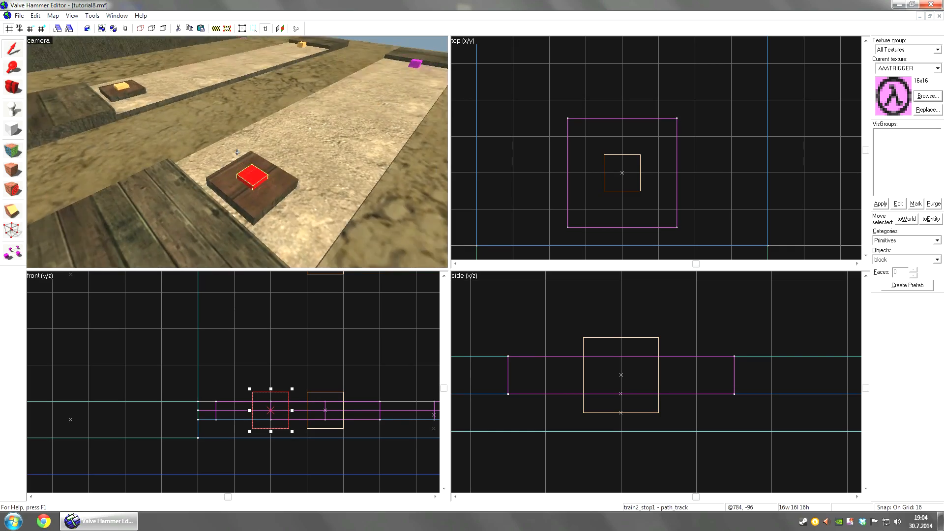
{"action": "left_click", "coordinate": [238, 152]}
{"action": "left_click", "coordinate": [237, 152]}
{"action": "key", "text": "d"}
{"action": "key", "text": "d"}
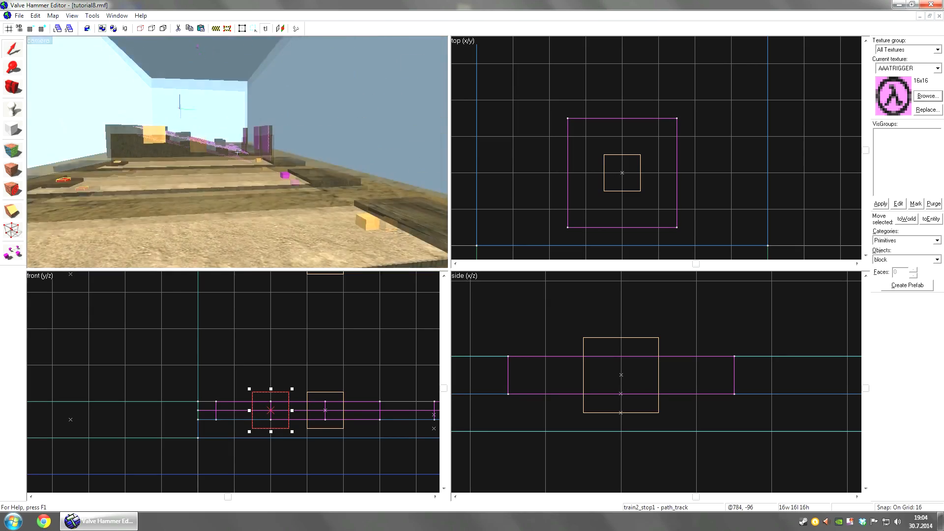
{"action": "key", "text": "d"}
{"action": "key", "text": "a"}
{"action": "key", "text": "a"}
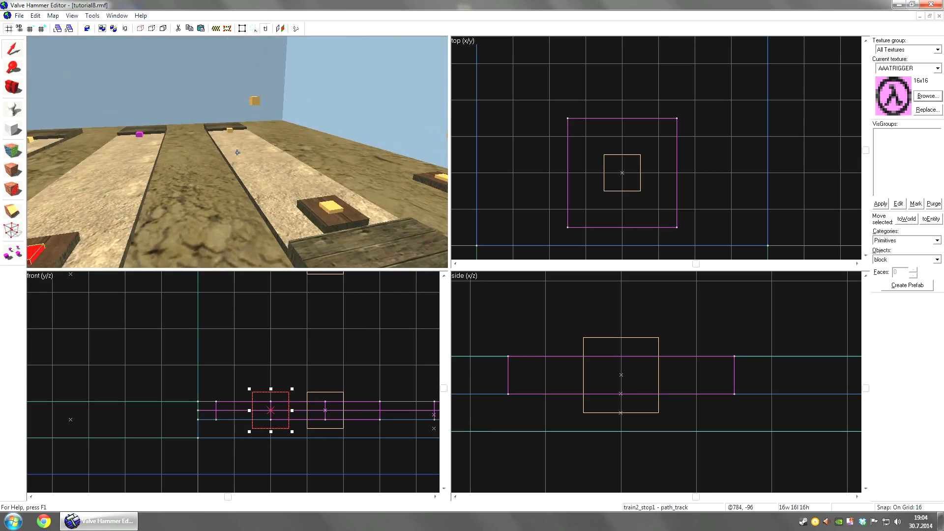
{"action": "key", "text": "d"}
{"action": "key", "text": "w"}
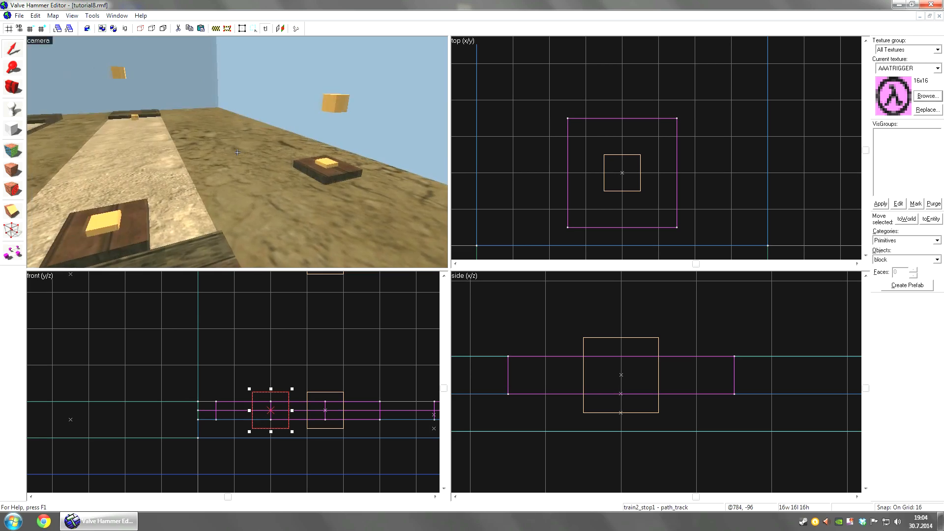
{"action": "key", "text": "w"}
{"action": "left_click", "coordinate": [237, 153]}
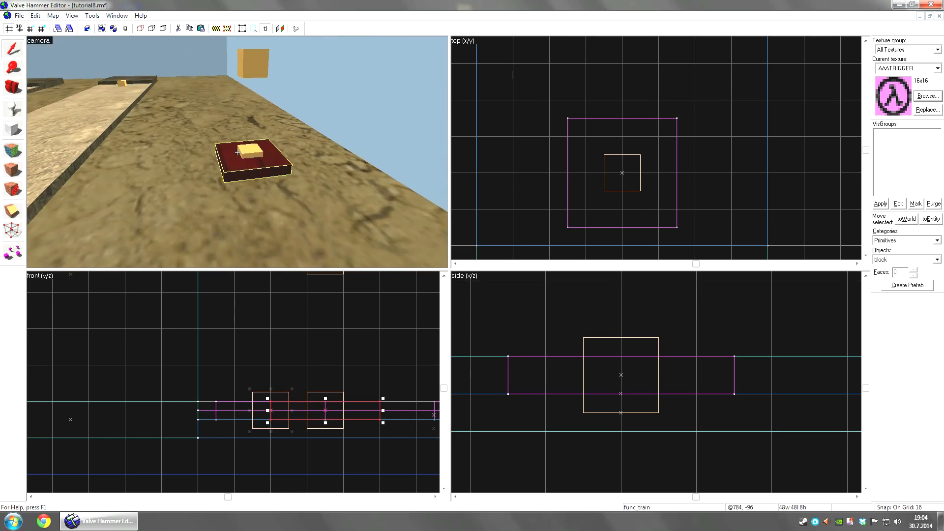
Select the large floating path_corner above the ground beside the fourth platform, then reselect that func_train platform
{"action": "key", "text": "d"}
{"action": "key", "text": "z"}
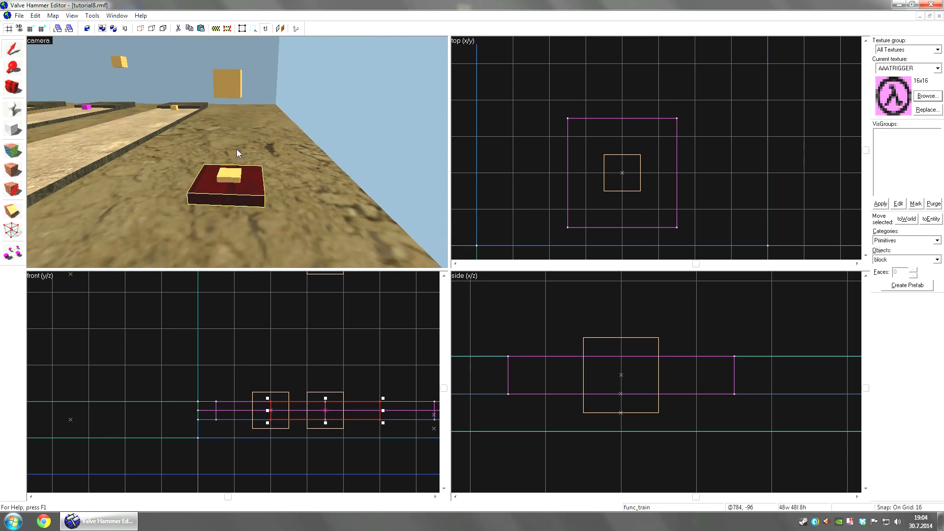
{"action": "key", "text": "d"}
{"action": "key", "text": "w"}
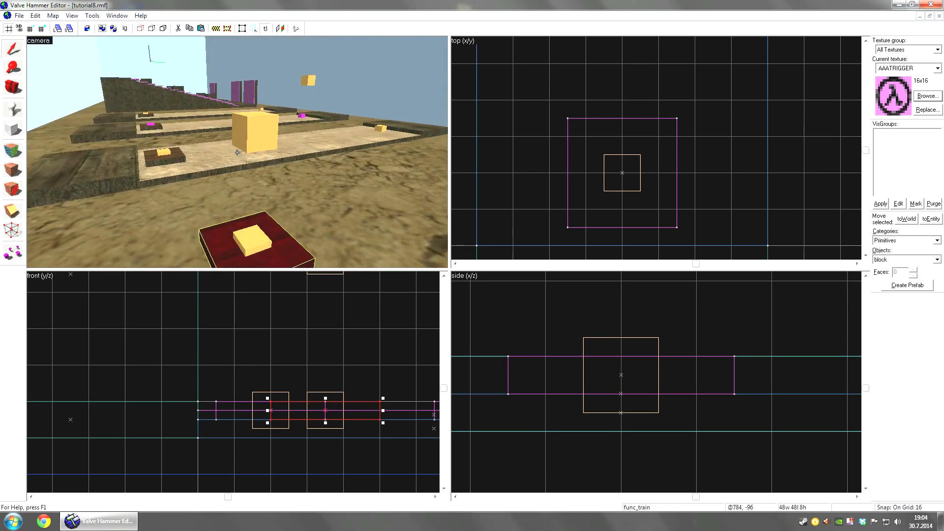
{"action": "key", "text": "z"}
{"action": "left_click", "coordinate": [264, 116]}
{"action": "left_click", "coordinate": [256, 224]}
{"action": "left_click", "coordinate": [258, 146]}
{"action": "left_click", "coordinate": [254, 127]}
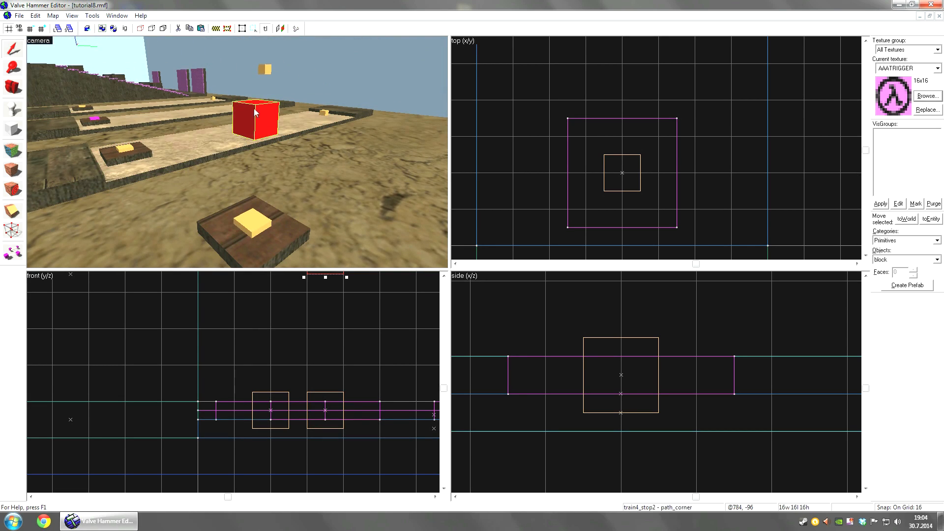
{"action": "left_click", "coordinate": [280, 216]}
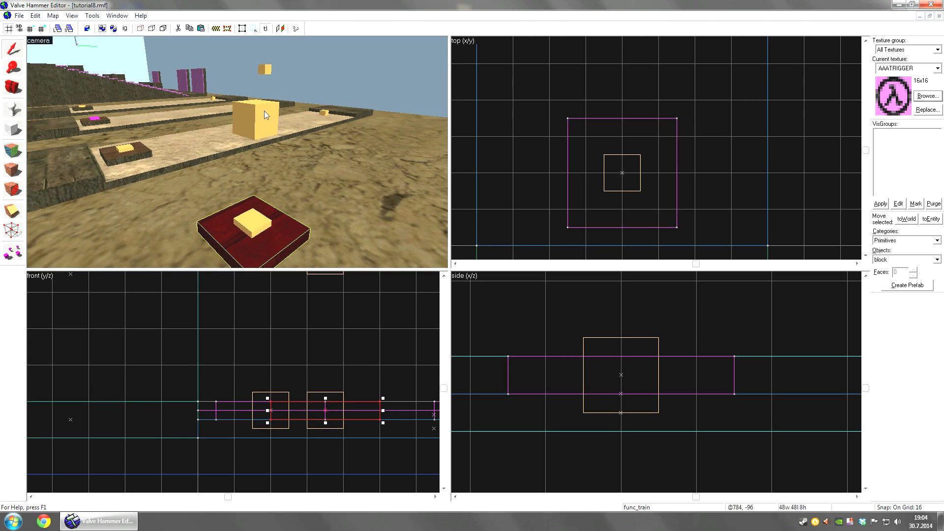
Examine the func_train platform on the open ground, its floating path_corners and the neighbouring lanes in the 3D view
{"action": "key", "text": "z"}
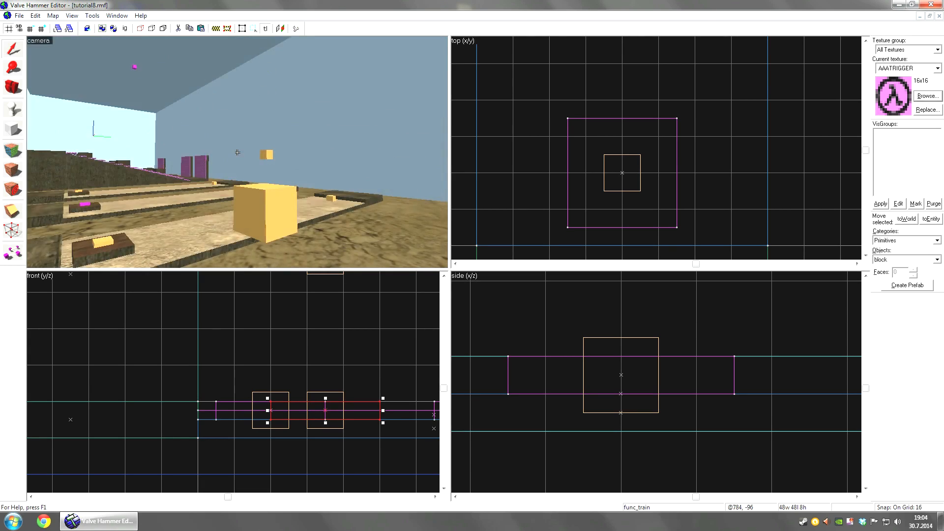
{"action": "key", "text": "w"}
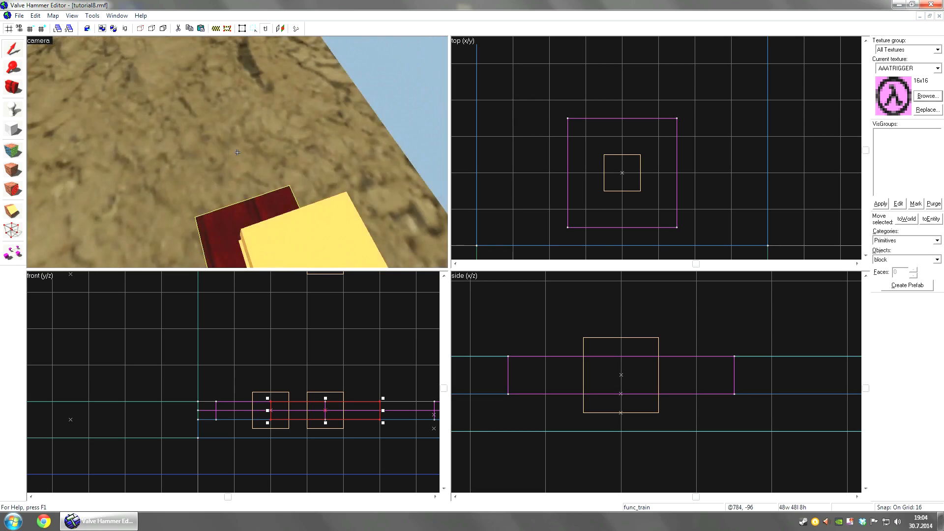
{"action": "key", "text": "a"}
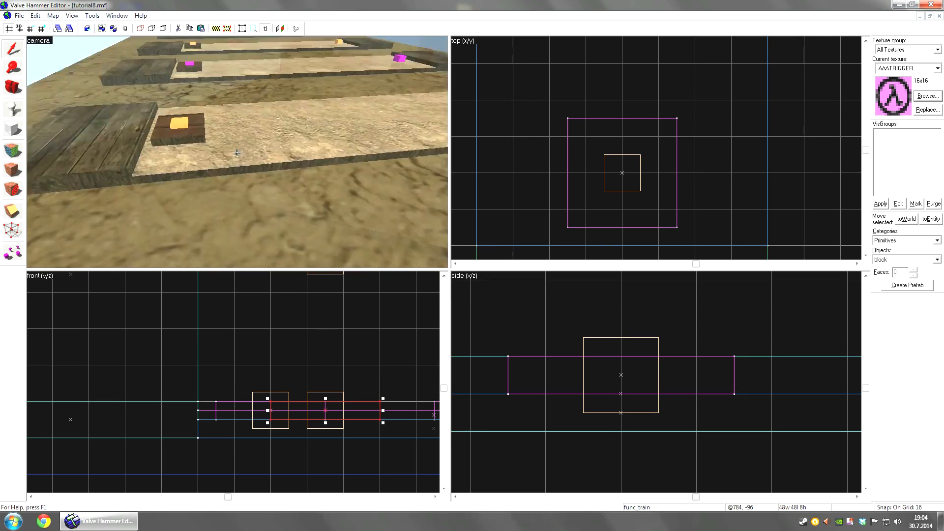
{"action": "key", "text": "w"}
{"action": "key", "text": "d"}
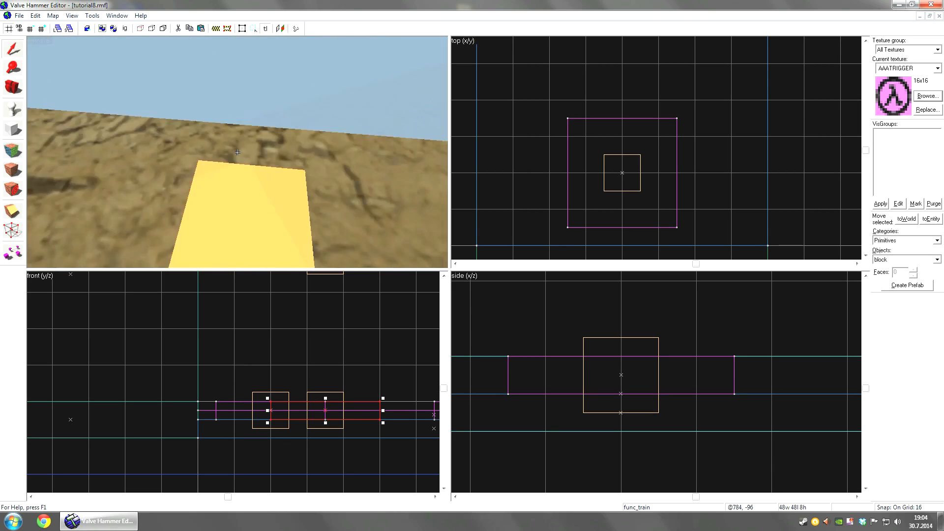
{"action": "key", "text": "s"}
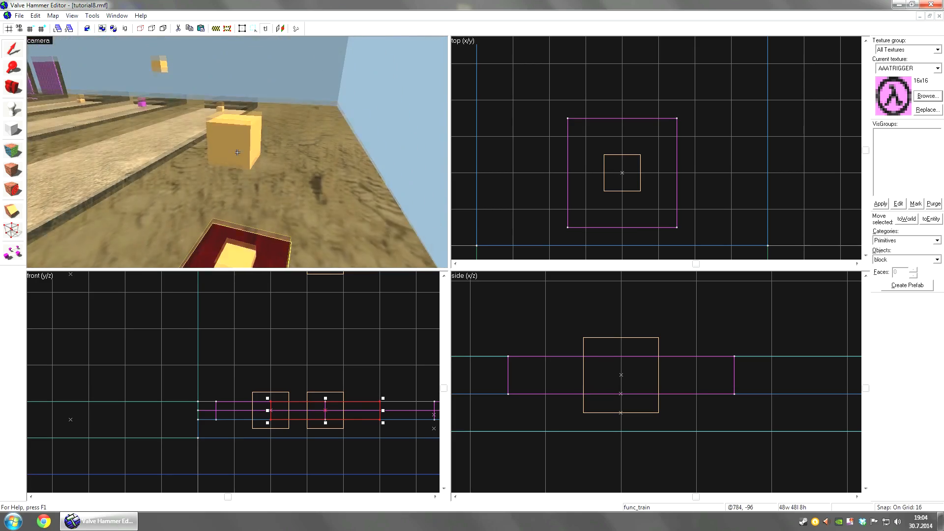
{"action": "key", "text": "s"}
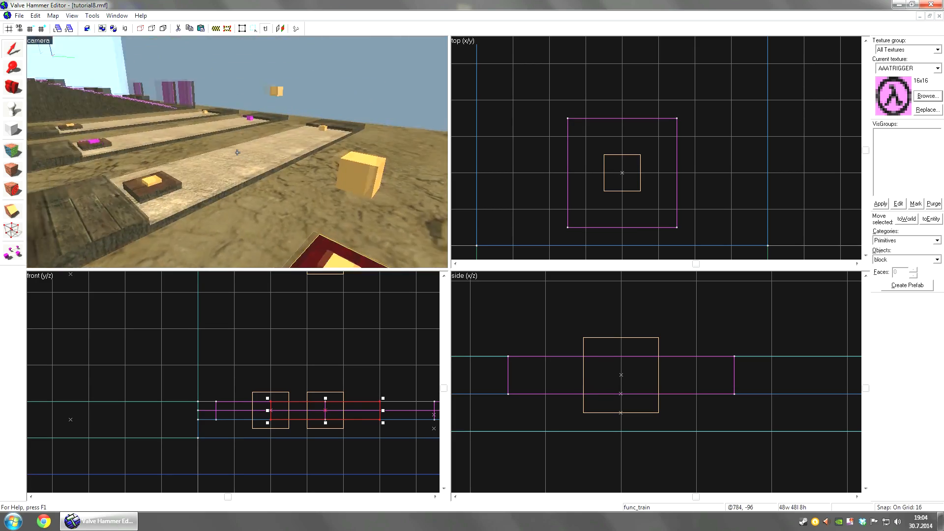
Minimize the map editor and launch Counter-Strike from Steam
{"action": "left_click", "coordinate": [899, 5]}
{"action": "right_click", "coordinate": [814, 520]}
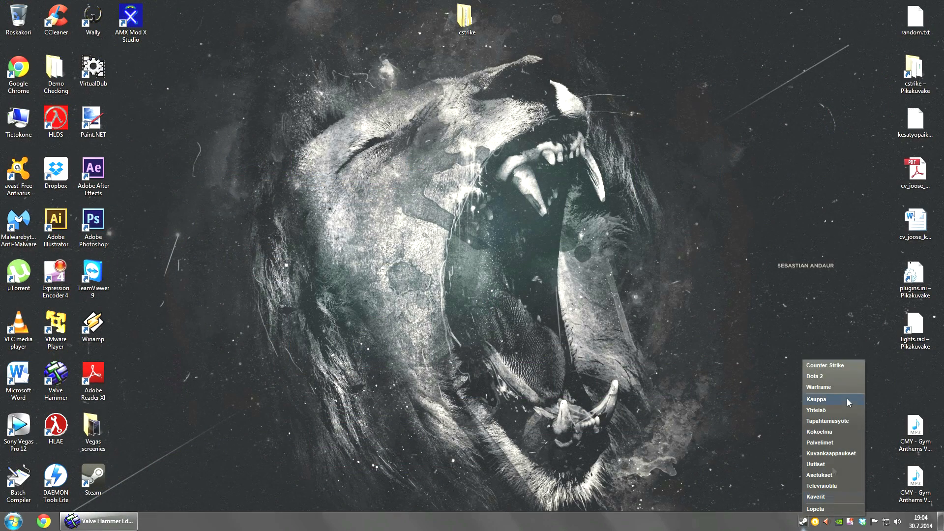
{"action": "left_click", "coordinate": [831, 368]}
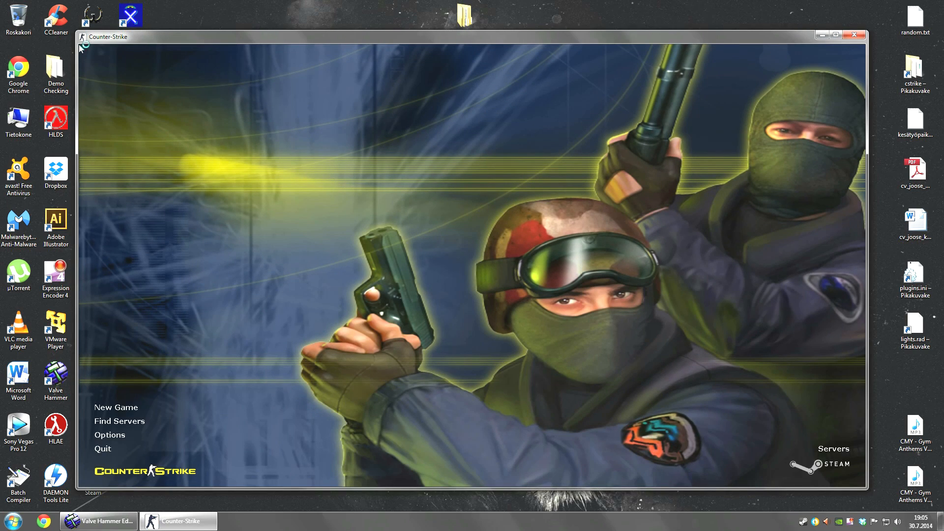
{"action": "left_click", "coordinate": [116, 408]}
{"action": "left_click", "coordinate": [499, 201]}
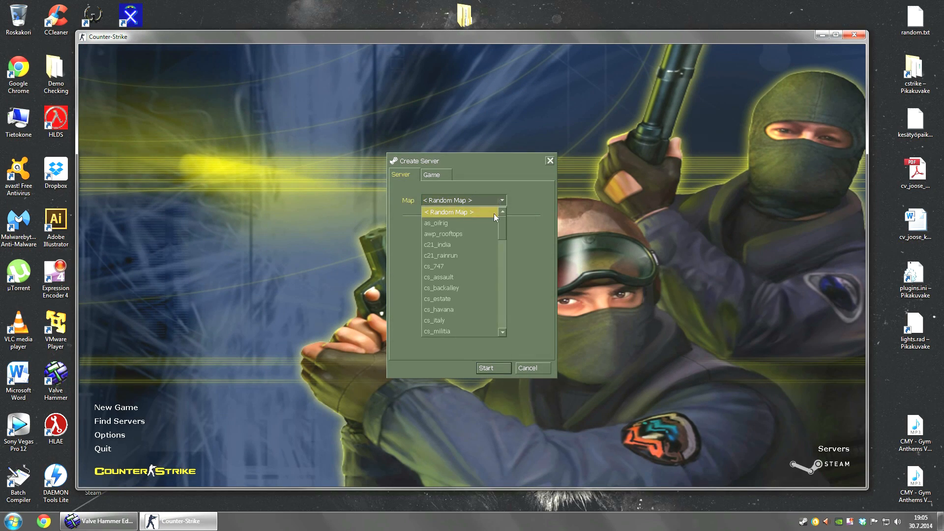
{"action": "scroll", "coordinate": [462, 266], "scroll_direction": "down", "scroll_amount": 10}
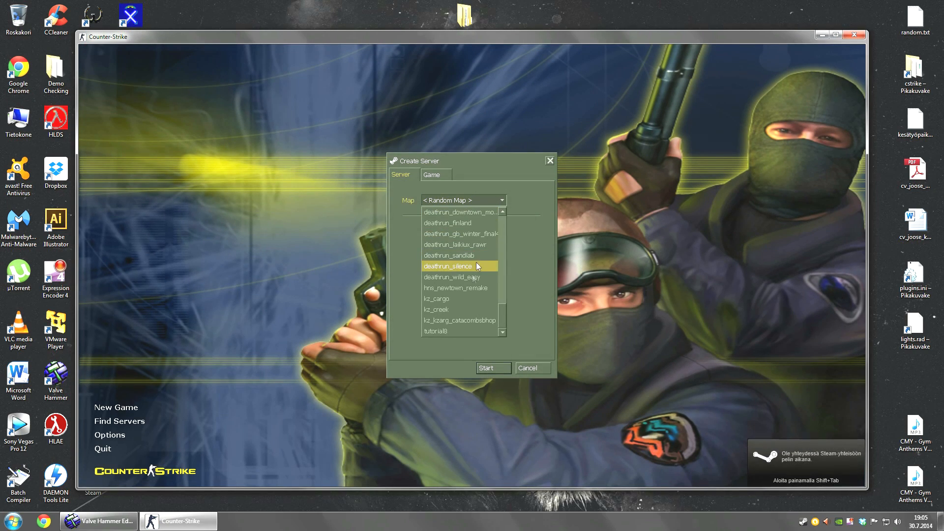
{"action": "left_click", "coordinate": [536, 372]}
Adjust the sound effects volume in the game's audio options
{"action": "left_click", "coordinate": [111, 435]}
{"action": "left_click", "coordinate": [464, 187]}
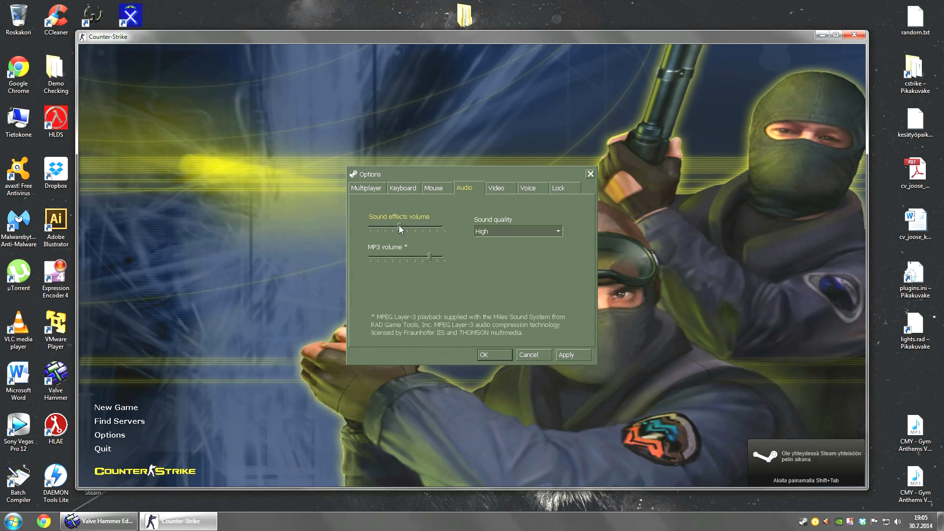
{"action": "left_click", "coordinate": [503, 356]}
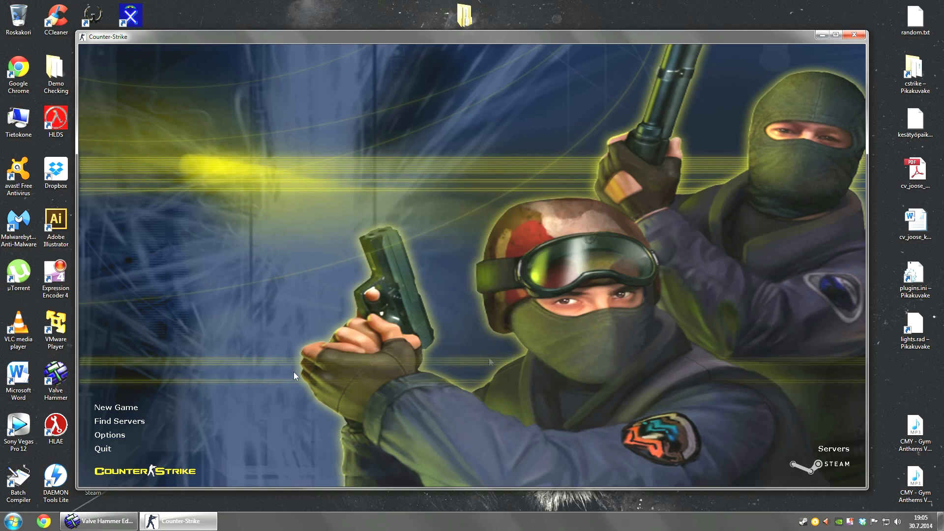
Create a new server on the tutorial8 map and join it as a Counter-Terrorist
{"action": "left_click", "coordinate": [109, 407]}
{"action": "left_click", "coordinate": [499, 199]}
{"action": "scroll", "coordinate": [487, 242], "scroll_direction": "down", "scroll_amount": 5}
{"action": "left_click", "coordinate": [453, 329]}
{"action": "left_click", "coordinate": [493, 368]}
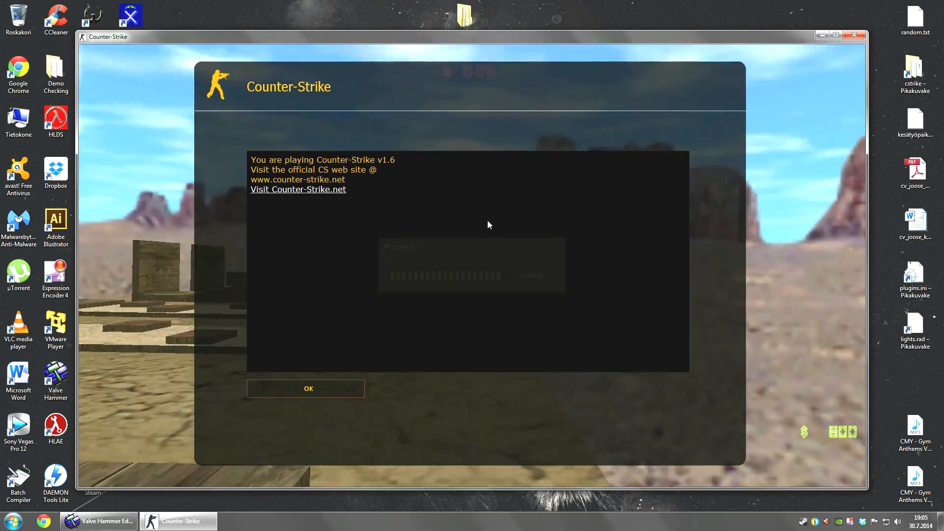
{"action": "left_click", "coordinate": [334, 392]}
{"action": "key", "text": "5"}
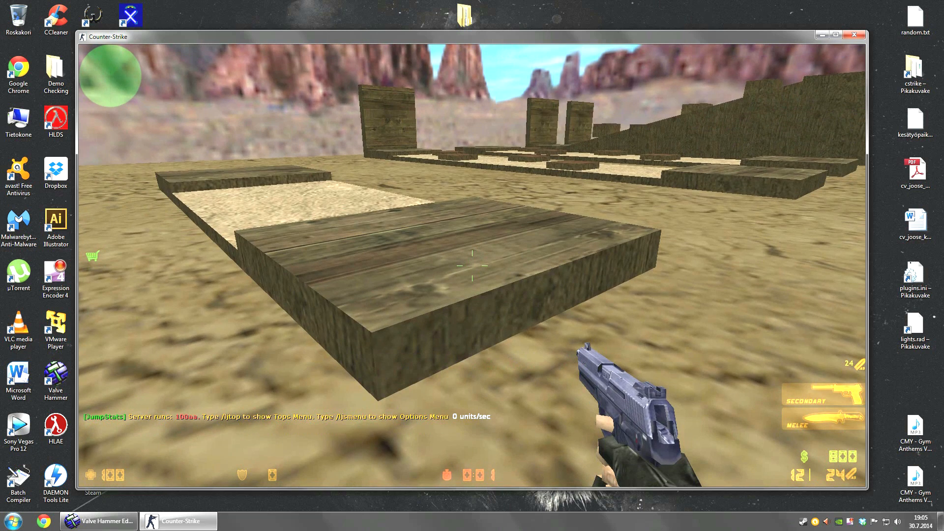
Set mp_freezetime to 0 in the game console
{"action": "key", "text": "grave"}
{"action": "type", "text": "mp_freeztime"}
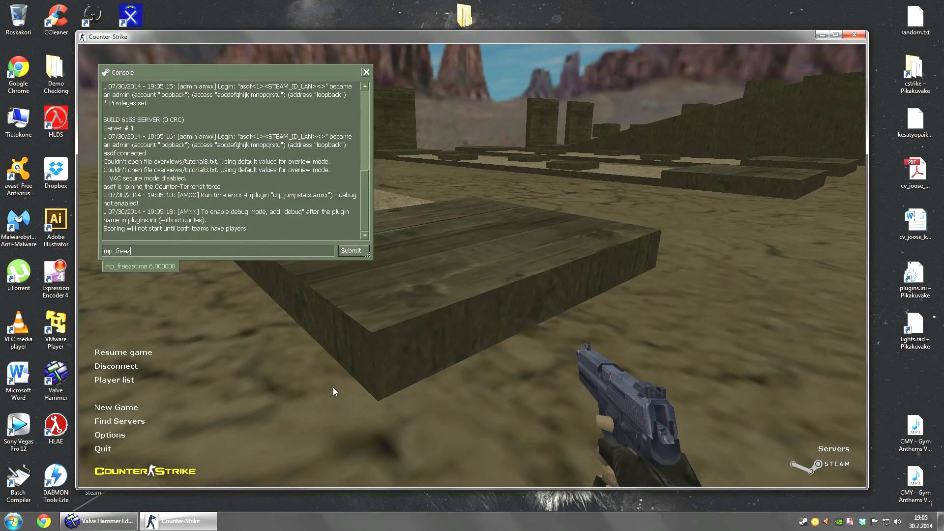
{"action": "key", "text": "BackSpace"}
{"action": "key", "text": "BackSpace"}
{"action": "key", "text": "BackSpace"}
{"action": "key", "text": "BackSpace"}
{"action": "type", "text": "etime time0"}
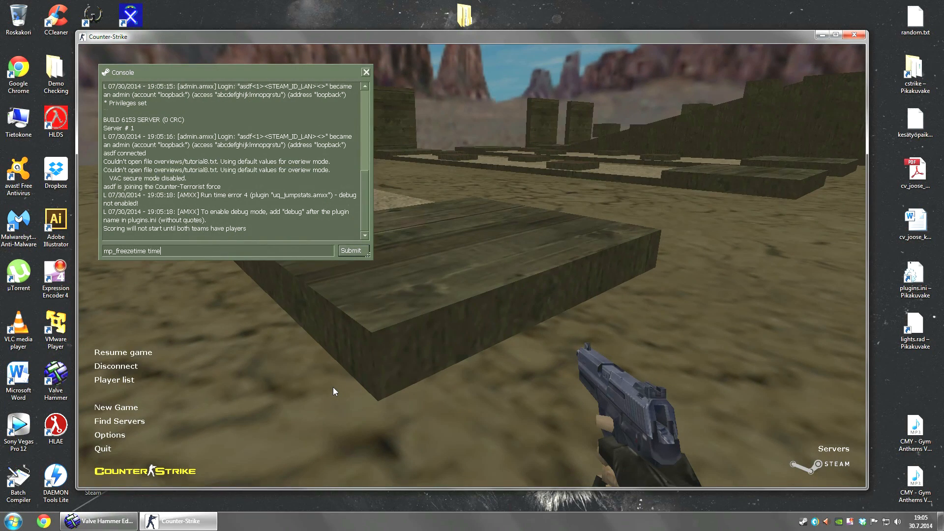
{"action": "key", "text": "BackSpace"}
{"action": "key", "text": "BackSpace"}
{"action": "key", "text": "BackSpace"}
{"action": "type", "text": "0"}
{"action": "key", "text": "Return"}
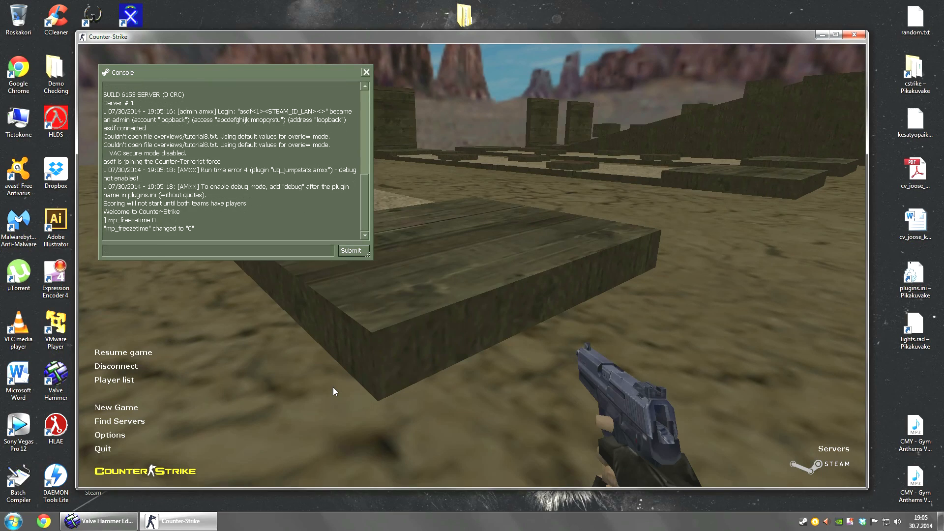
Set the sound effects volume to its minimum in the audio options and resume the game
{"action": "left_click", "coordinate": [110, 435]}
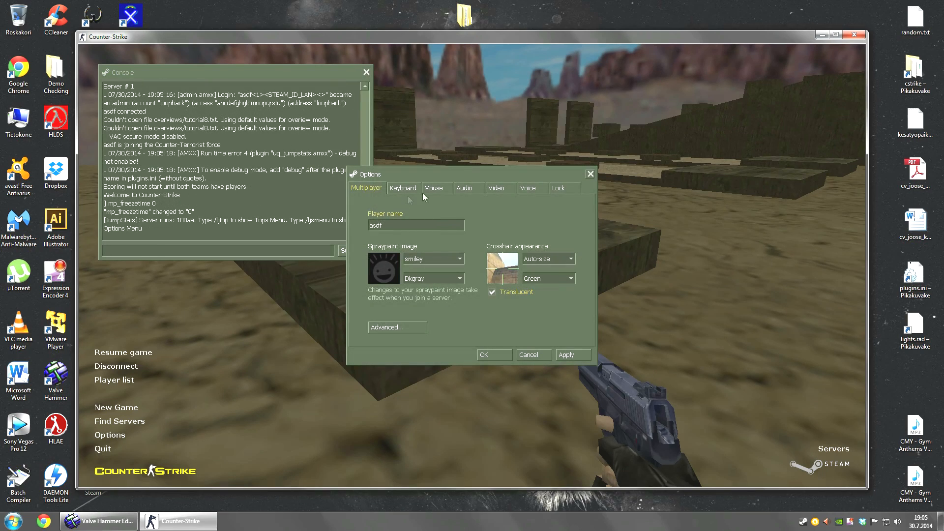
{"action": "left_click", "coordinate": [457, 190]}
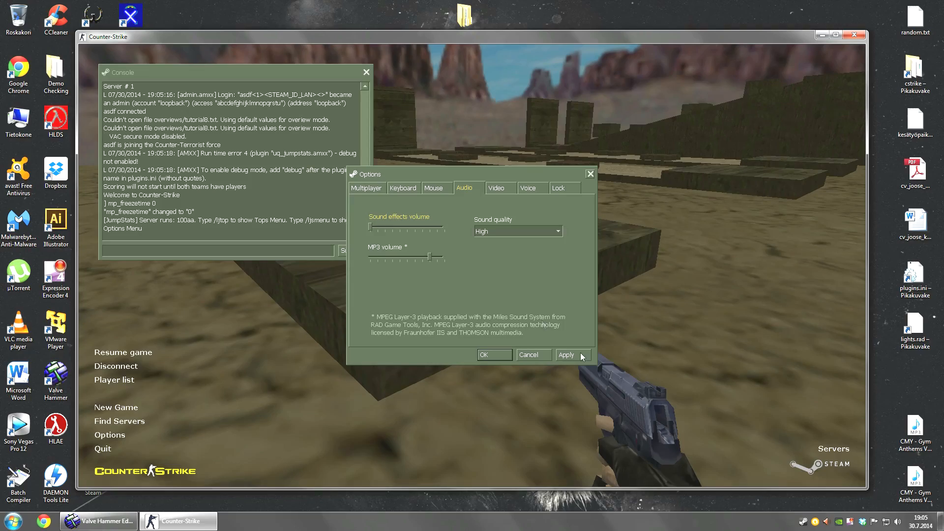
{"action": "left_click", "coordinate": [535, 355]}
{"action": "key", "text": "Escape"}
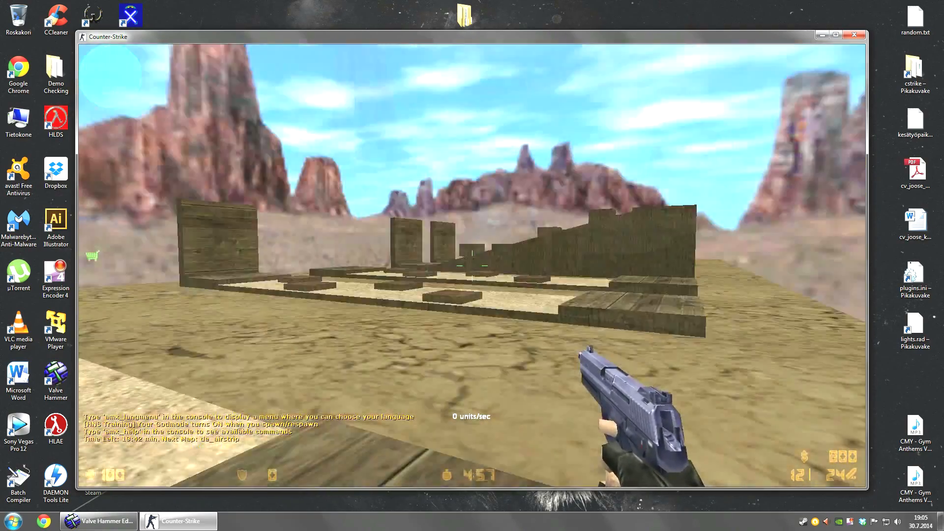
Bring up the HNS Training menu in the game, save a checkpoint and turn godmode off
{"action": "key", "text": "q"}
{"action": "key", "text": "q"}
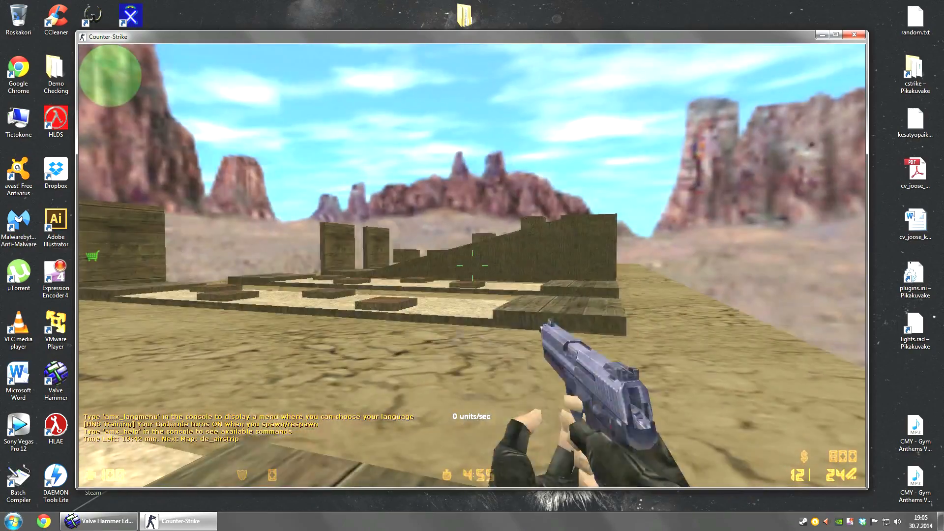
{"action": "key", "text": "w"}
{"action": "key", "text": "v"}
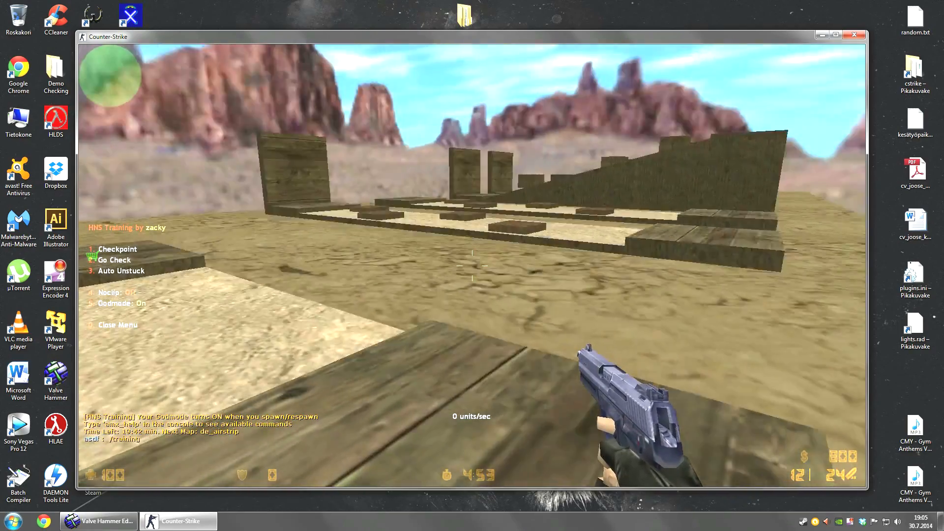
{"action": "key", "text": "s"}
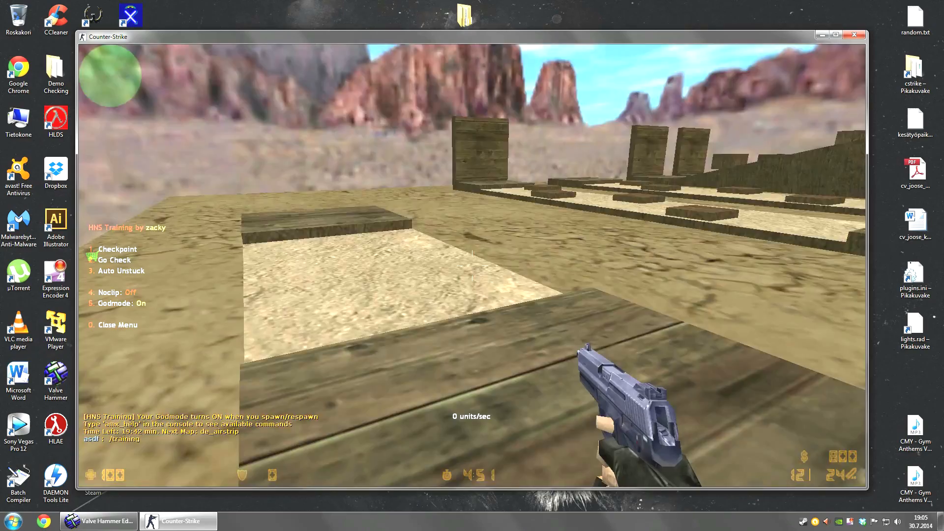
{"action": "key", "text": "1"}
{"action": "key", "text": "5"}
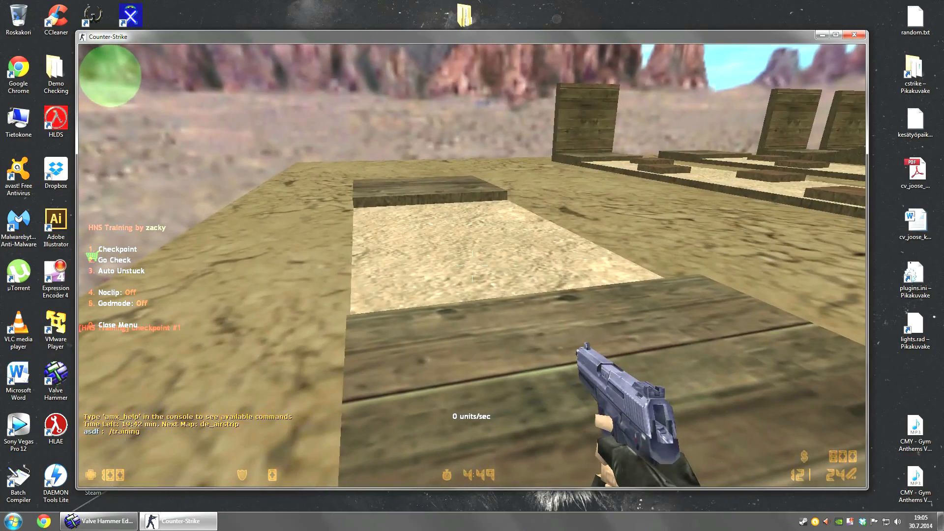
Test the sand strip beyond the spawn platform by walking onto it and going back to the saved checkpoint
{"action": "key", "text": "w"}
{"action": "key", "text": "2"}
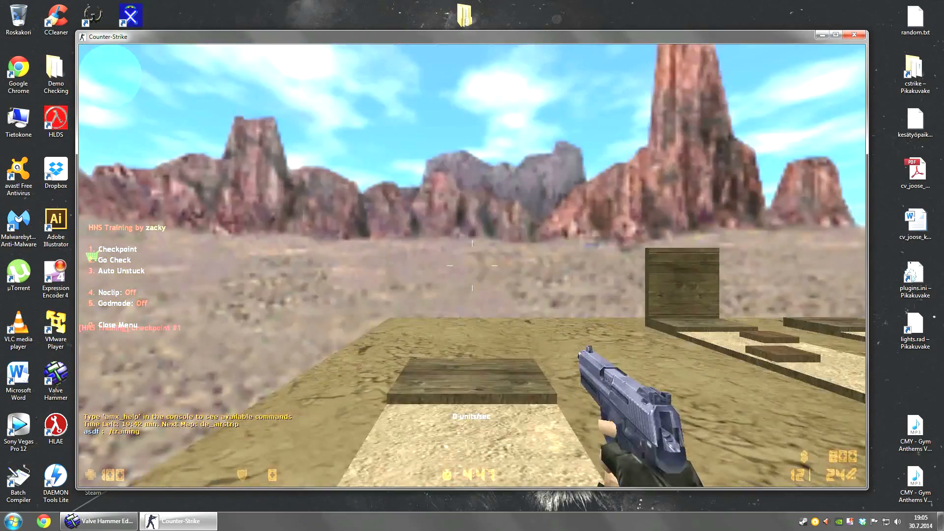
{"action": "key", "text": "w"}
{"action": "key", "text": "2"}
{"action": "key", "text": "w"}
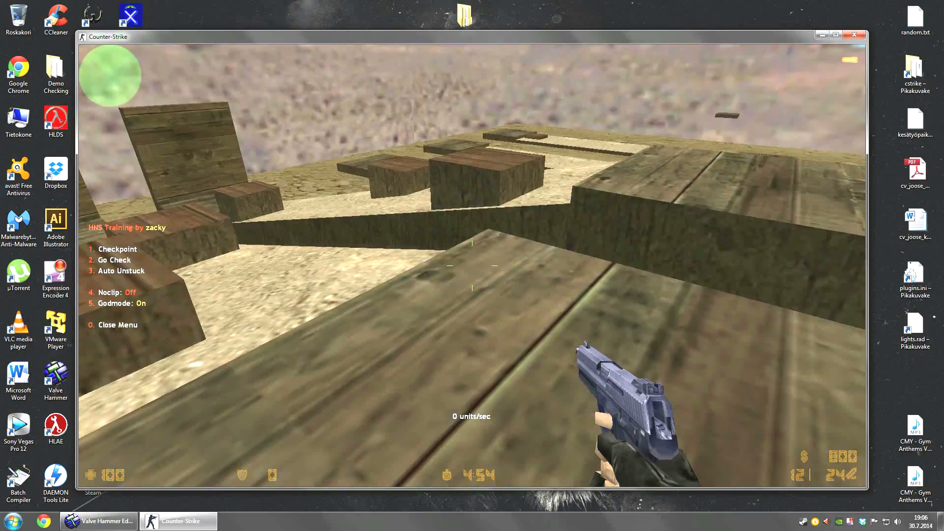
Turn godmode off over the brown blocks and test the sand lane by moving along it
{"action": "key", "text": "w"}
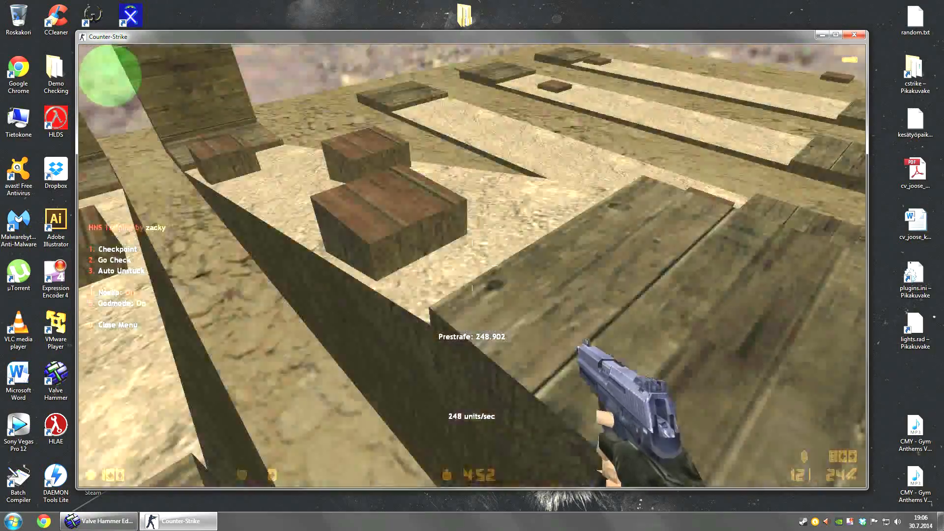
{"action": "key", "text": "4"}
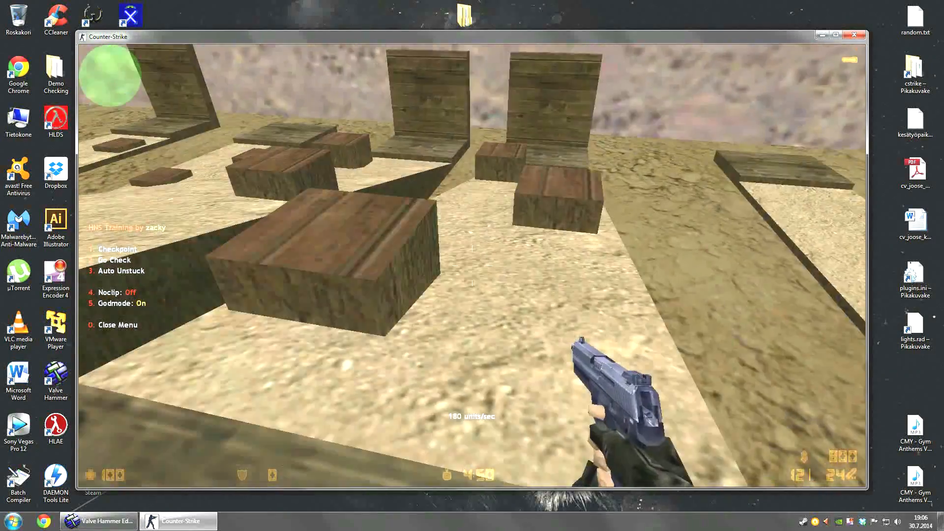
{"action": "key", "text": "5"}
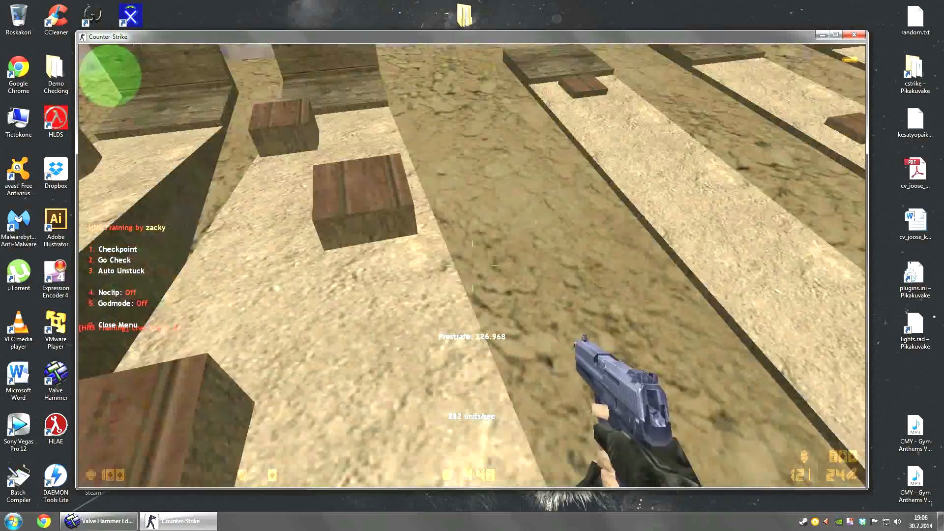
{"action": "key", "text": "w"}
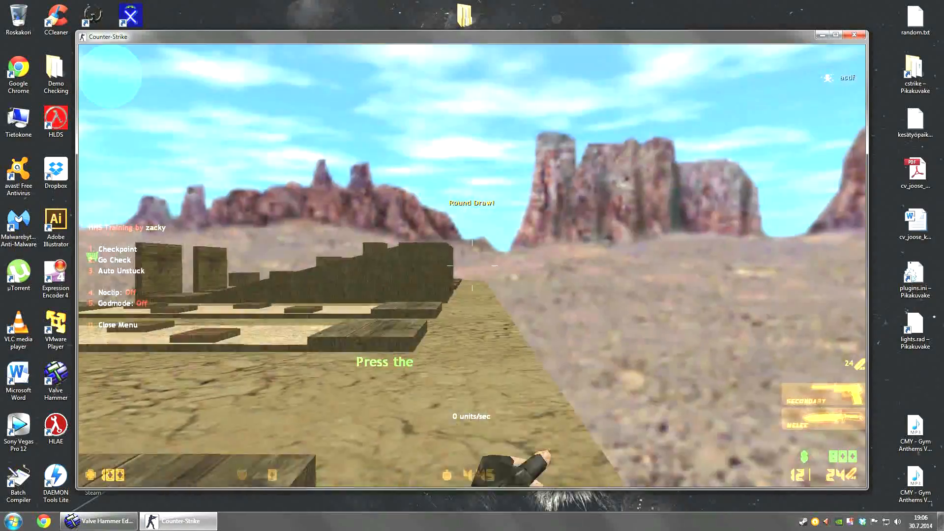
Leave the spawn area, enable noclip and godmode, and fly over the three sand lanes to watch the func_train platforms
{"action": "key", "text": "w"}
{"action": "key", "text": "space"}
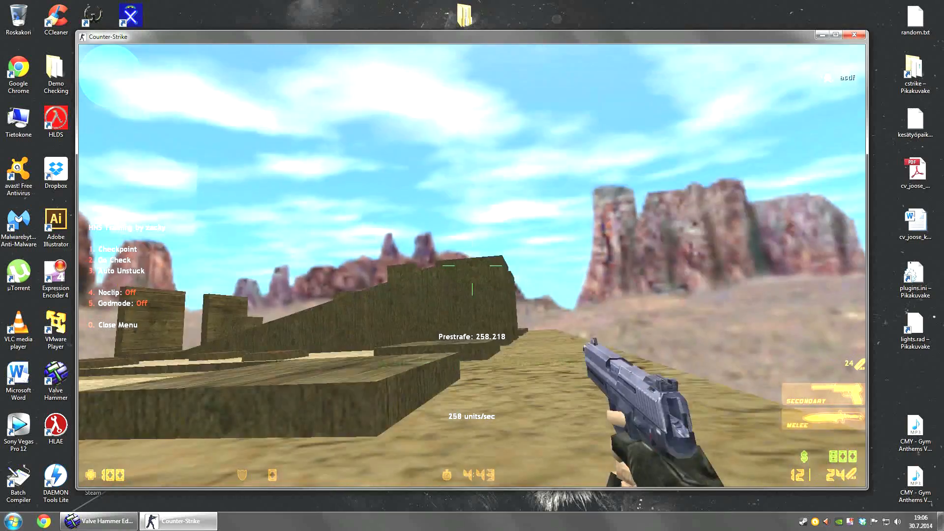
{"action": "key", "text": "2"}
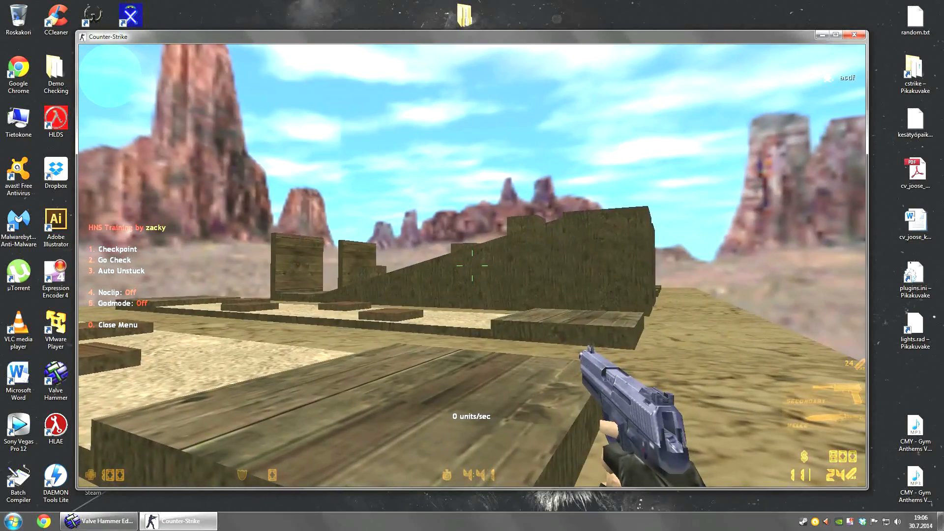
{"action": "key", "text": "w"}
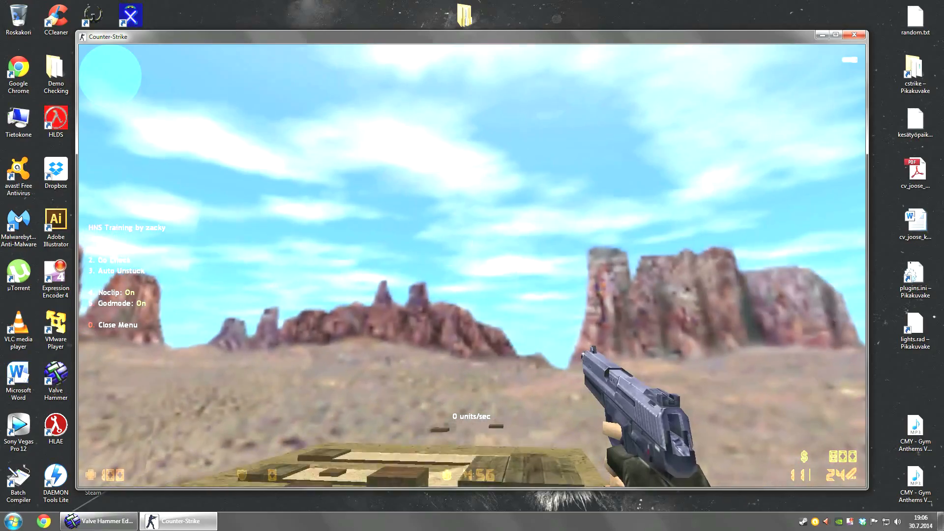
{"action": "key", "text": "w"}
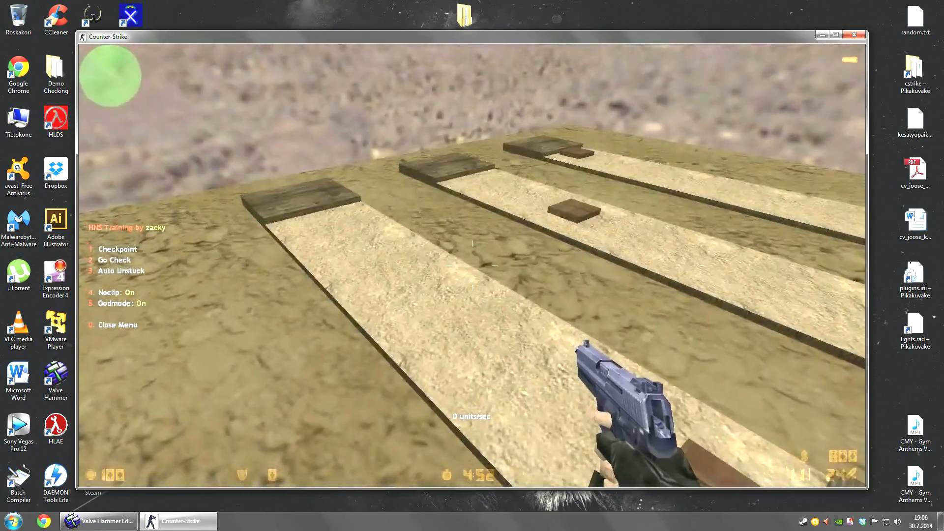
{"action": "key", "text": "w"}
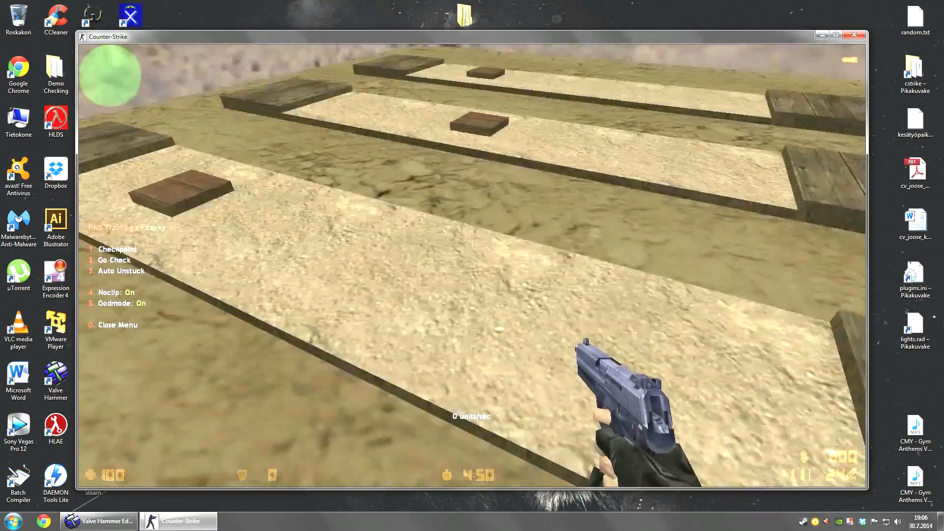
Fly along the sand lanes to inspect the moving func_train blocks, and turn noclip off near a brown block
{"action": "key", "text": "w"}
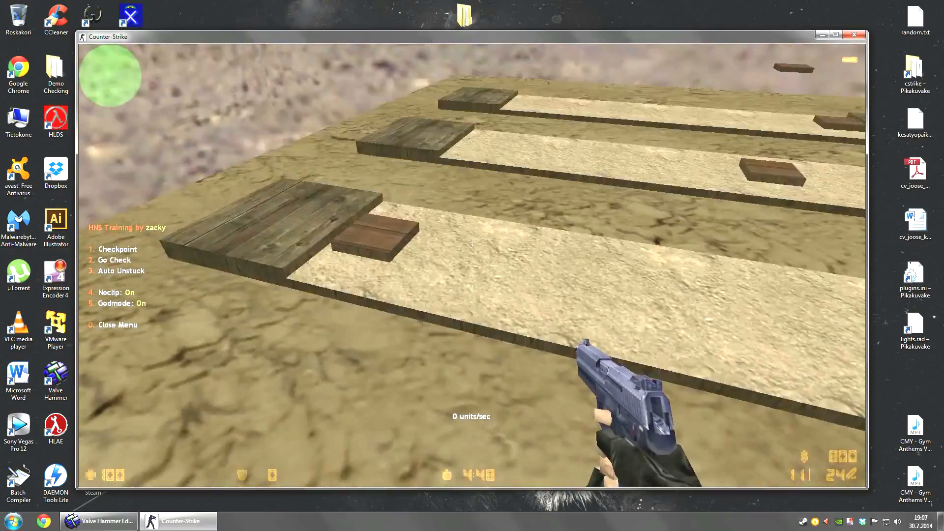
{"action": "key", "text": "w"}
{"action": "key", "text": "a"}
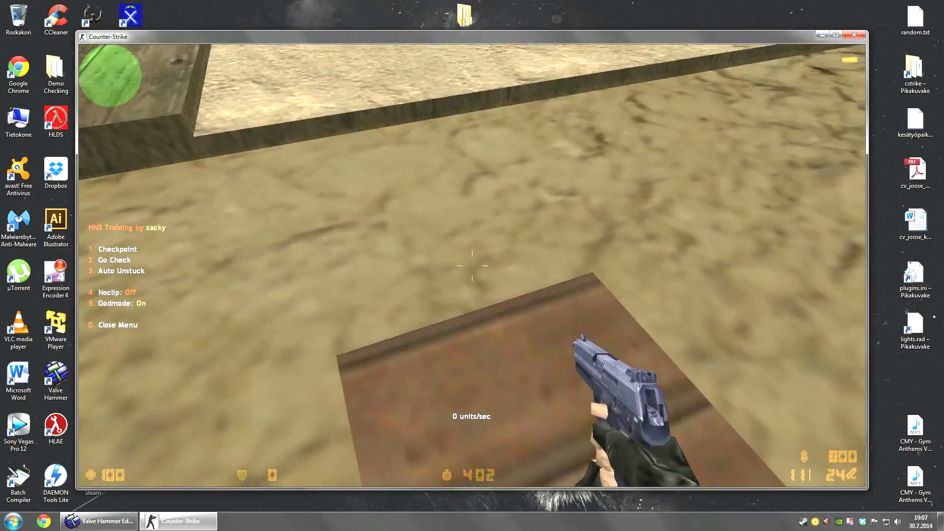
Walk beside the nearest sand lane to its wooden end platform and view the neighbouring lanes and the block ramp
{"action": "key", "text": "w"}
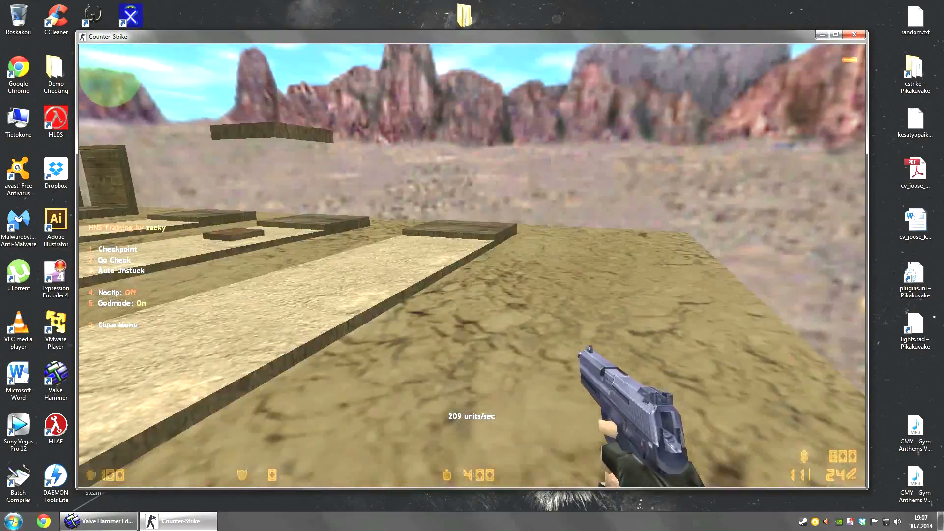
{"action": "key", "text": "d"}
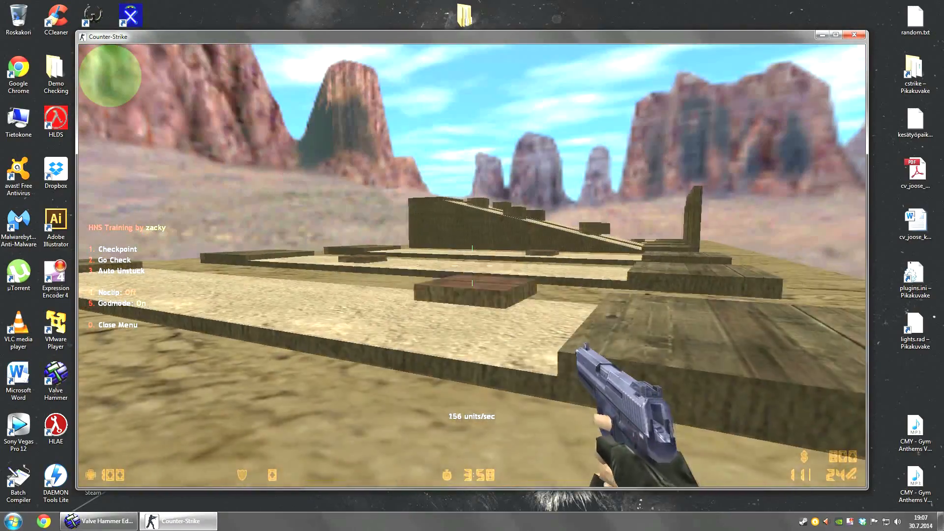
{"action": "key", "text": "w"}
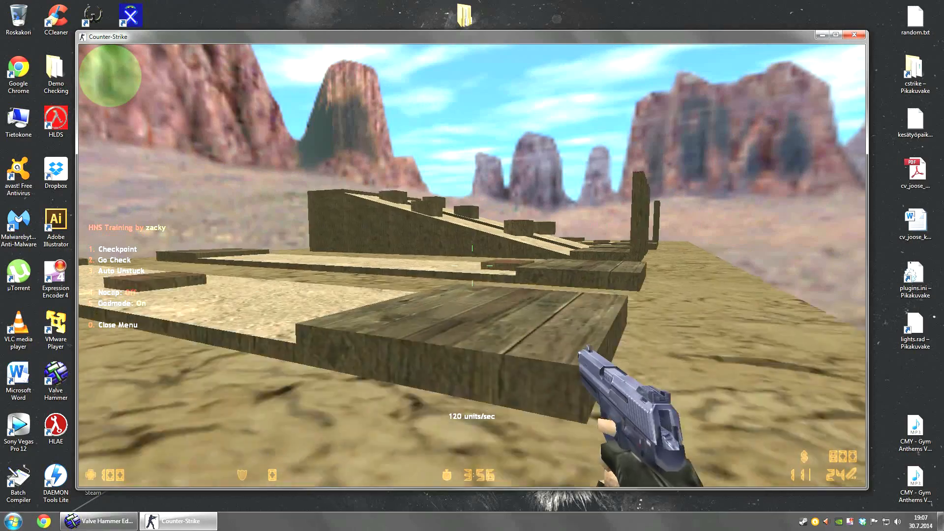
{"action": "key", "text": "w"}
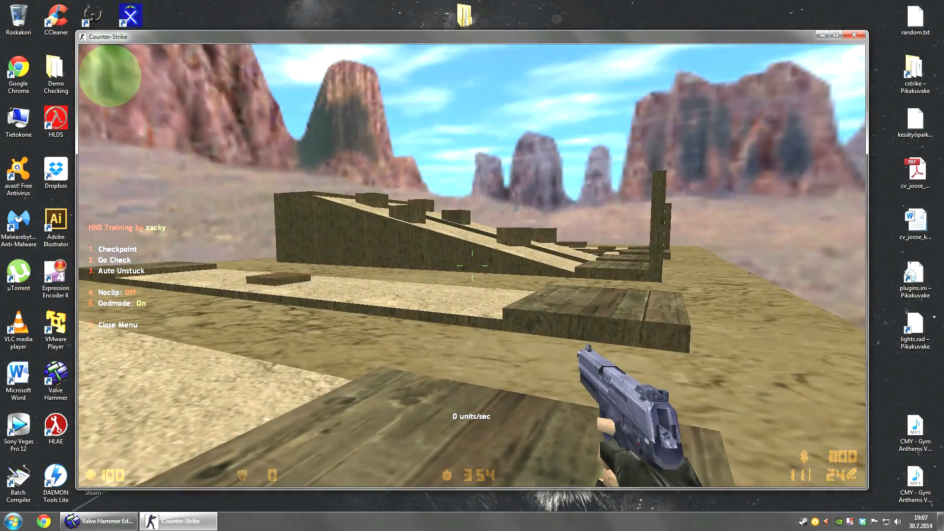